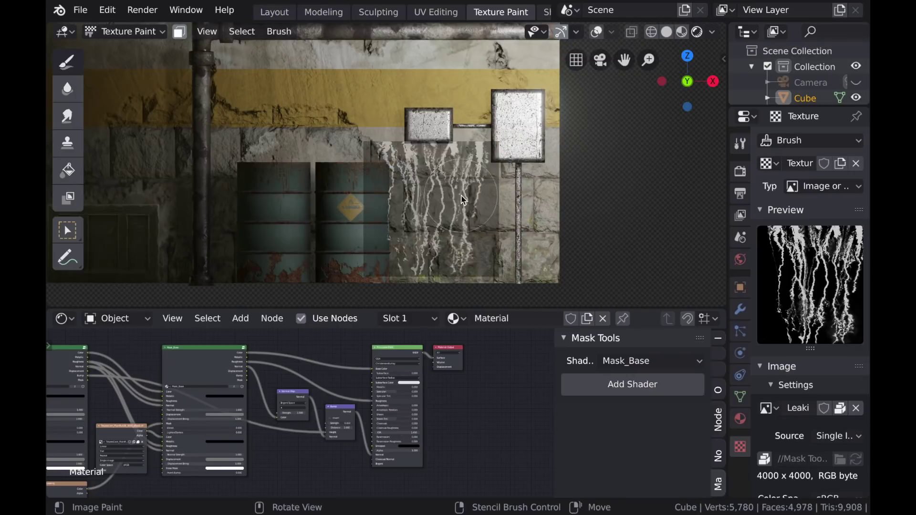
Scale and position the leaking stencil below the larger wall box, then paint rust streaks through it onto the wall
{"action": "right_click_drag", "start_coordinate": [611, 219], "coordinate": [572, 214], "text": "shift"}
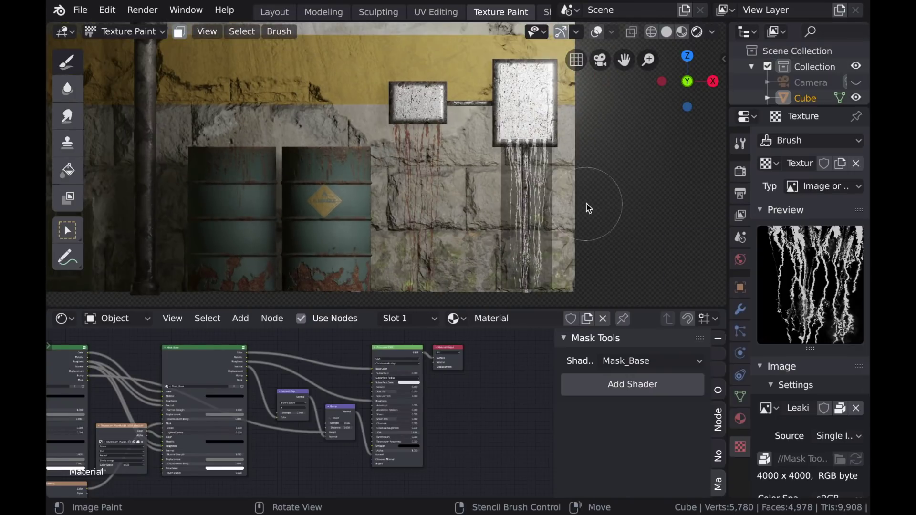
{"action": "right_click_drag", "start_coordinate": [586, 205], "coordinate": [561, 205], "text": "shift"}
{"action": "left_click_drag", "start_coordinate": [561, 205], "coordinate": [524, 201]}
{"action": "mouse_move", "coordinate": [506, 234]}
{"action": "middle_mouse_down"}
{"action": "mouse_move", "coordinate": [458, 238]}
{"action": "mouse_move", "coordinate": [496, 234]}
{"action": "middle_mouse_up"}
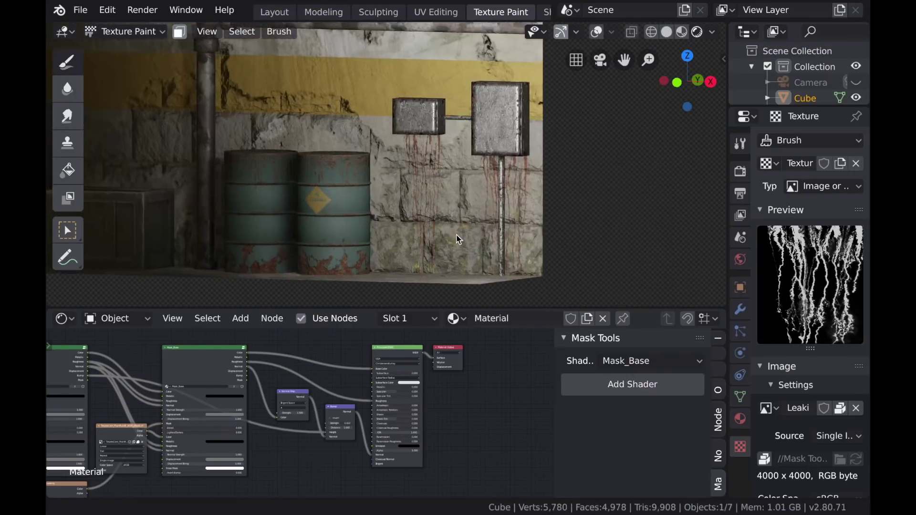
{"action": "mouse_move", "coordinate": [668, 210]}
{"action": "right_mouse_down"}
{"action": "mouse_move", "coordinate": [605, 209]}
{"action": "mouse_move", "coordinate": [646, 172]}
{"action": "mouse_move", "coordinate": [637, 221]}
{"action": "right_mouse_up"}
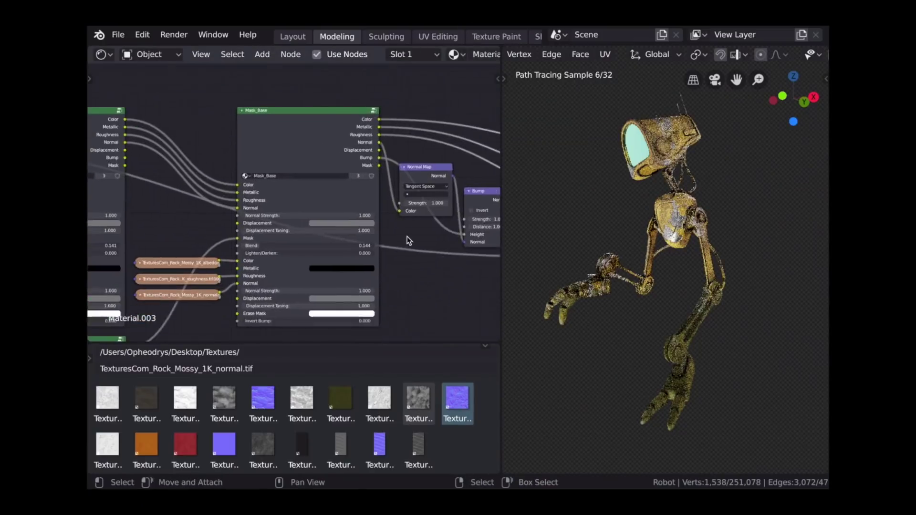
Preview the Mask_Base node's output on the robot and switch back to the Principled BSDF shader
{"action": "left_click", "coordinate": [313, 138], "text": "ctrl+shift"}
{"action": "left_click", "coordinate": [313, 138], "text": "ctrl+shift"}
{"action": "scroll", "coordinate": [205, 195], "scroll_direction": "down", "scroll_amount": 8}
{"action": "left_click", "coordinate": [427, 215], "text": "ctrl+shift"}
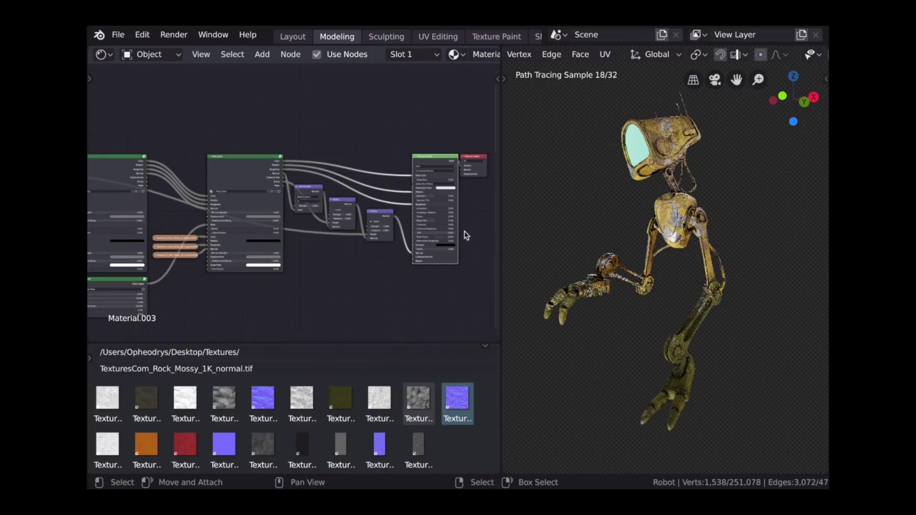
{"action": "scroll", "coordinate": [461, 220], "scroll_direction": "down", "scroll_amount": 9}
{"action": "middle_click_drag", "start_coordinate": [532, 239], "coordinate": [615, 248]}
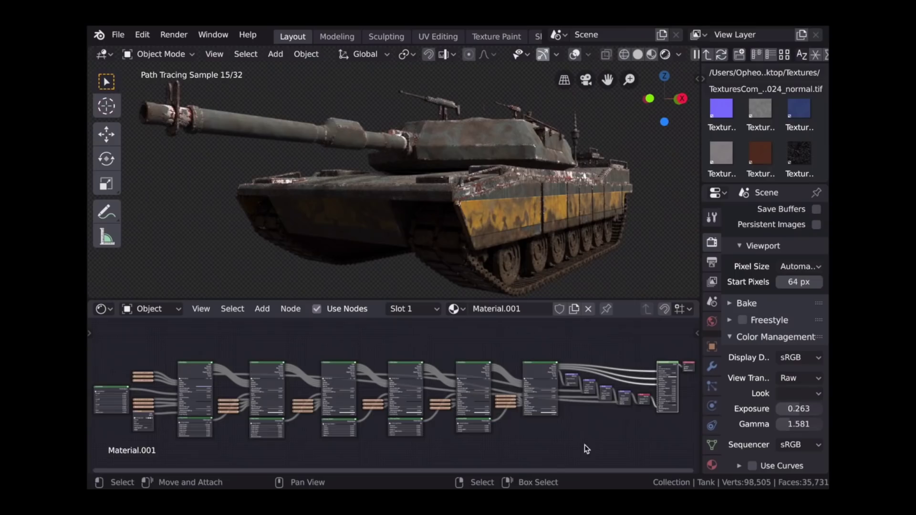
{"action": "scroll", "coordinate": [585, 445], "scroll_direction": "up", "scroll_amount": 5}
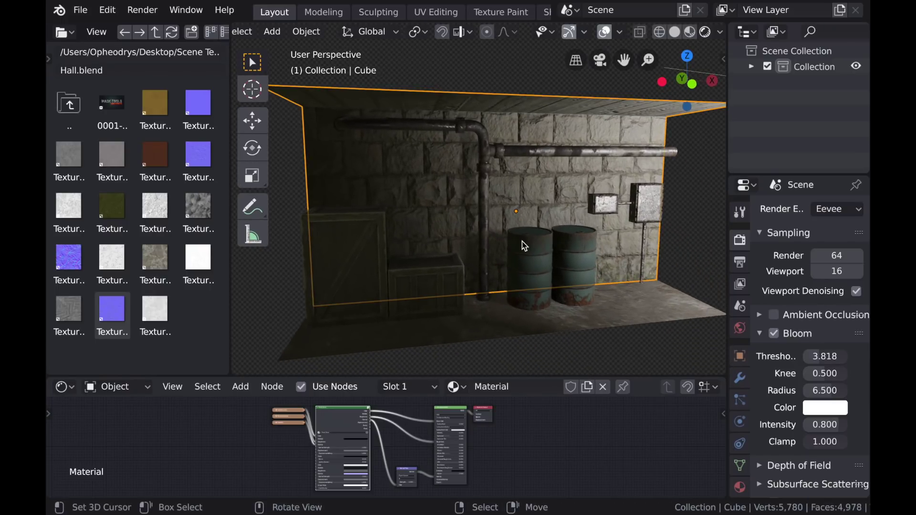
View the scene from the front, enlarge the node editor and frame all the wall material's nodes
{"action": "key", "text": "KP_1"}
{"action": "middle_click_drag", "start_coordinate": [531, 237], "coordinate": [524, 243], "text": "shift"}
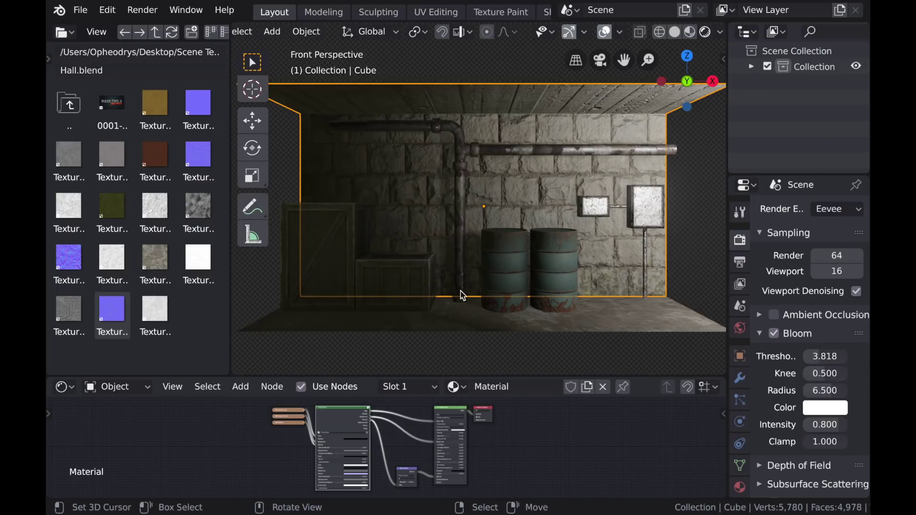
{"action": "scroll", "coordinate": [381, 439], "scroll_direction": "up", "scroll_amount": 3}
{"action": "left_click_drag", "start_coordinate": [382, 380], "coordinate": [401, 282]}
{"action": "key", "text": "Home"}
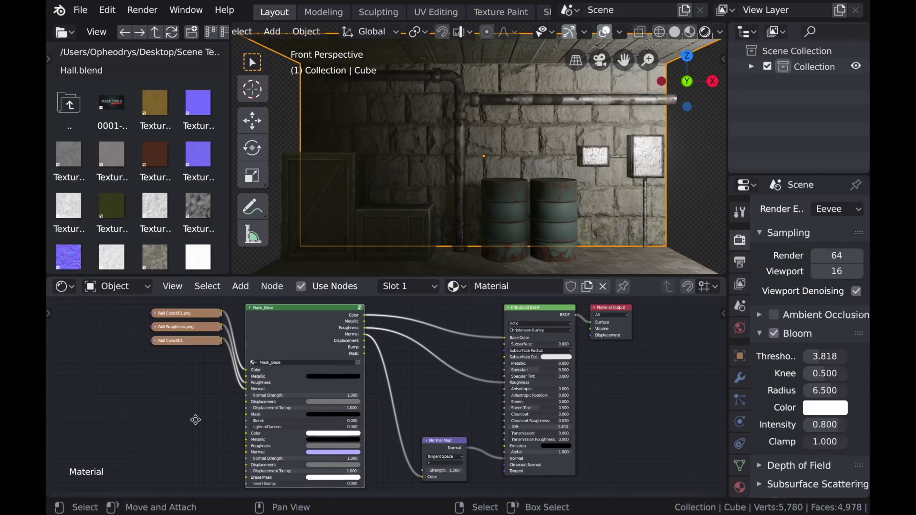
Add the 3x3_1K albedo texture to the wall material, collapse its node and link it to Mask_Base's second Color input
{"action": "scroll", "coordinate": [193, 176], "scroll_direction": "down", "scroll_amount": 2}
{"action": "left_click_drag", "start_coordinate": [155, 196], "coordinate": [132, 403]}
{"action": "mouse_move", "coordinate": [206, 406]}
{"action": "middle_mouse_down"}
{"action": "mouse_move", "coordinate": [235, 370]}
{"action": "mouse_move", "coordinate": [217, 394]}
{"action": "middle_mouse_up"}
{"action": "scroll", "coordinate": [241, 399], "scroll_direction": "up", "scroll_amount": 3}
{"action": "left_click", "coordinate": [123, 374]}
{"action": "left_click_drag", "start_coordinate": [134, 370], "coordinate": [172, 398]}
{"action": "left_click_drag", "start_coordinate": [245, 402], "coordinate": [284, 428]}
Add the 3x3_1K roughness texture, change its color space, collapse its node and link it to Mask_Base's second Roughness input
{"action": "left_click_drag", "start_coordinate": [141, 248], "coordinate": [181, 430]}
{"action": "scroll", "coordinate": [182, 429], "scroll_direction": "up", "scroll_amount": 2}
{"action": "left_click", "coordinate": [179, 439]}
{"action": "left_click", "coordinate": [184, 396]}
{"action": "left_click", "coordinate": [95, 344]}
{"action": "left_click_drag", "start_coordinate": [107, 344], "coordinate": [140, 347]}
{"action": "left_click_drag", "start_coordinate": [244, 344], "coordinate": [285, 375]}
Add the 3x3_1K normal texture as Non-Color, collapse its node and link it to Mask_Base's second Normal input
{"action": "left_click_drag", "start_coordinate": [123, 253], "coordinate": [181, 410]}
{"action": "left_click", "coordinate": [198, 460]}
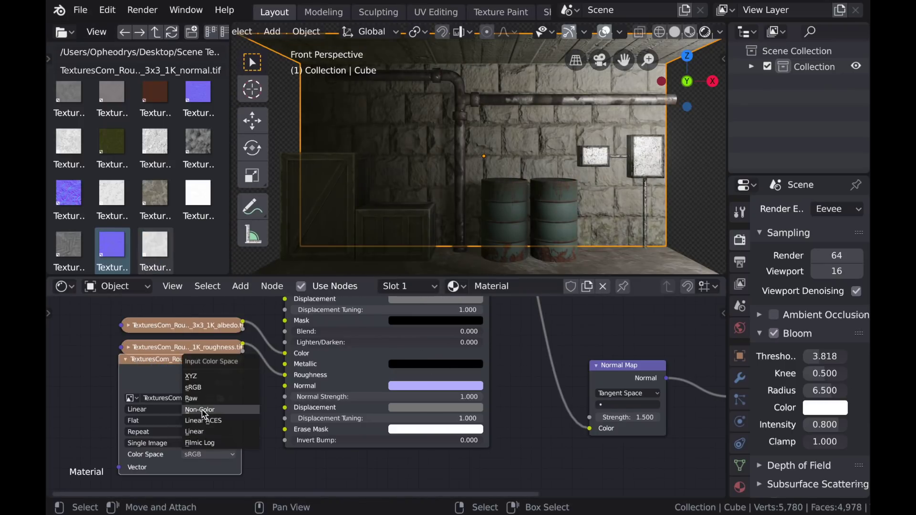
{"action": "left_click", "coordinate": [200, 413]}
{"action": "left_click", "coordinate": [125, 359]}
{"action": "left_click_drag", "start_coordinate": [149, 371], "coordinate": [150, 374]}
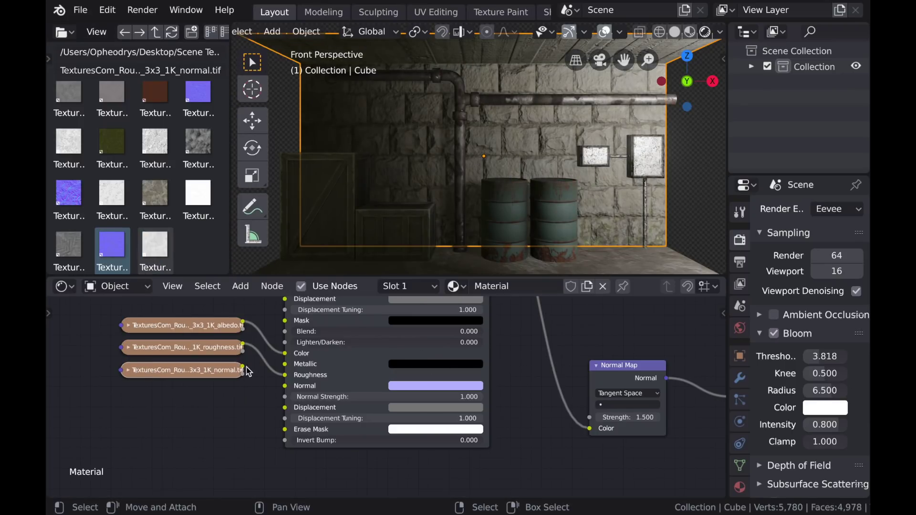
{"action": "left_click_drag", "start_coordinate": [243, 370], "coordinate": [294, 391]}
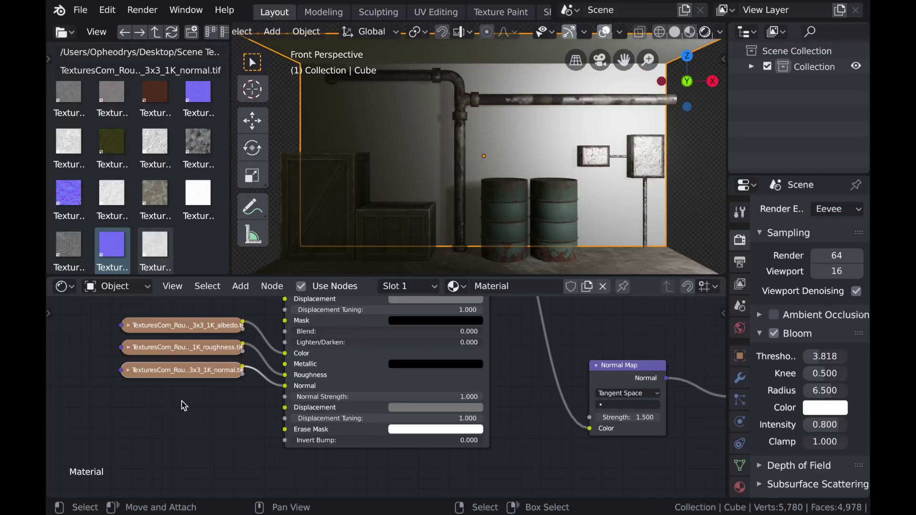
Move the three newly added texture nodes down together to free space beside Mask_Base's Mask input
{"action": "middle_click_drag", "start_coordinate": [184, 393], "coordinate": [258, 422]}
{"action": "scroll", "coordinate": [270, 396], "scroll_direction": "down", "scroll_amount": 1}
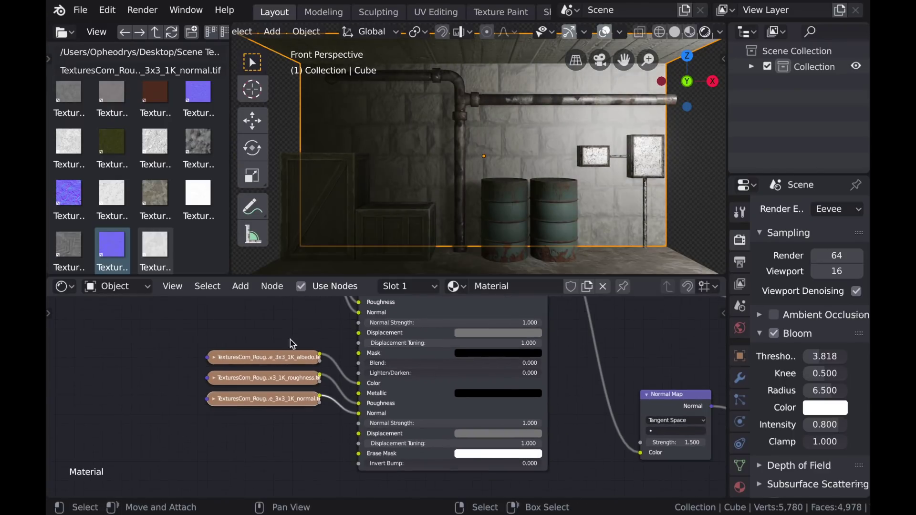
{"action": "scroll", "coordinate": [369, 248], "scroll_direction": "down", "scroll_amount": 1}
{"action": "middle_click_drag", "start_coordinate": [268, 387], "coordinate": [327, 425]}
{"action": "scroll", "coordinate": [325, 415], "scroll_direction": "down", "scroll_amount": 3}
{"action": "middle_click_drag", "start_coordinate": [326, 384], "coordinate": [325, 403]}
{"action": "key", "text": "b"}
{"action": "left_click_drag", "start_coordinate": [307, 389], "coordinate": [345, 450]}
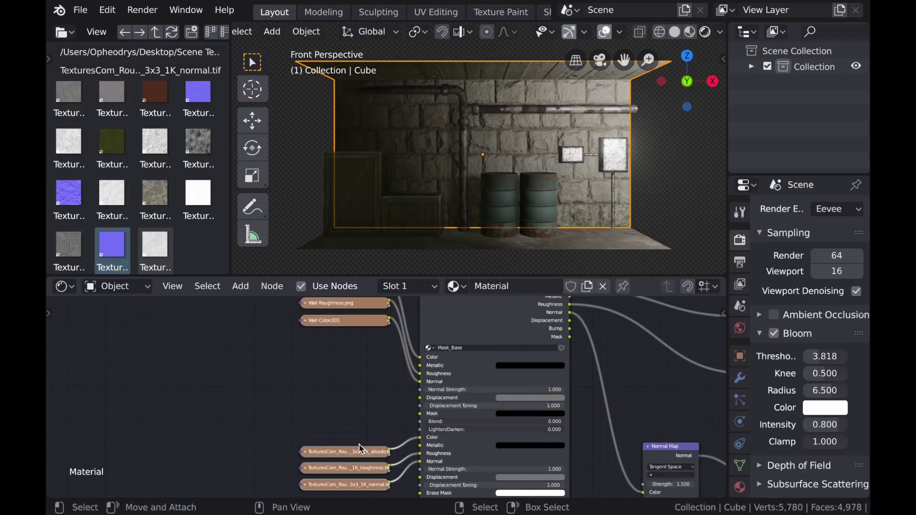
Add an Image Texture node between the two texture groups and create a blank 1024 × 1024 px black image named Concrete in it
{"action": "key", "text": "shift+a"}
{"action": "mouse_move", "coordinate": [285, 403]}
{"action": "left_click", "coordinate": [424, 286]}
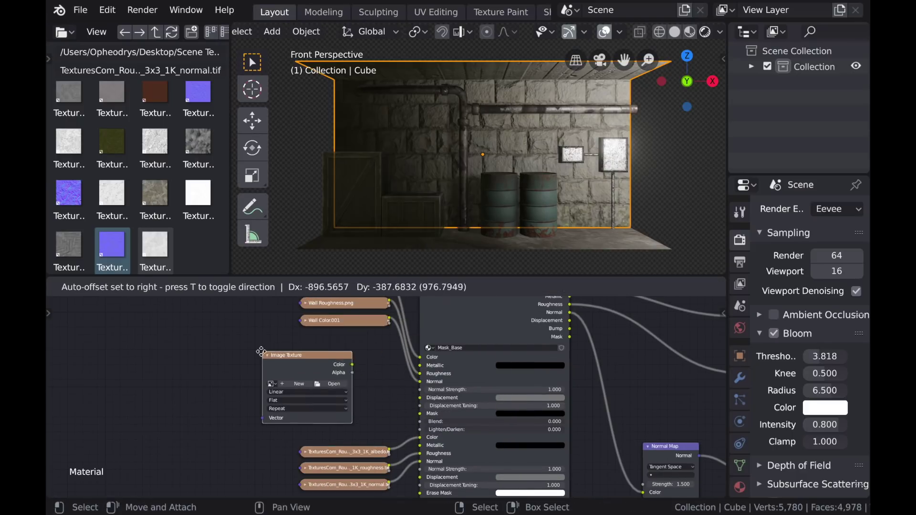
{"action": "left_click", "coordinate": [286, 391]}
{"action": "left_click", "coordinate": [283, 387]}
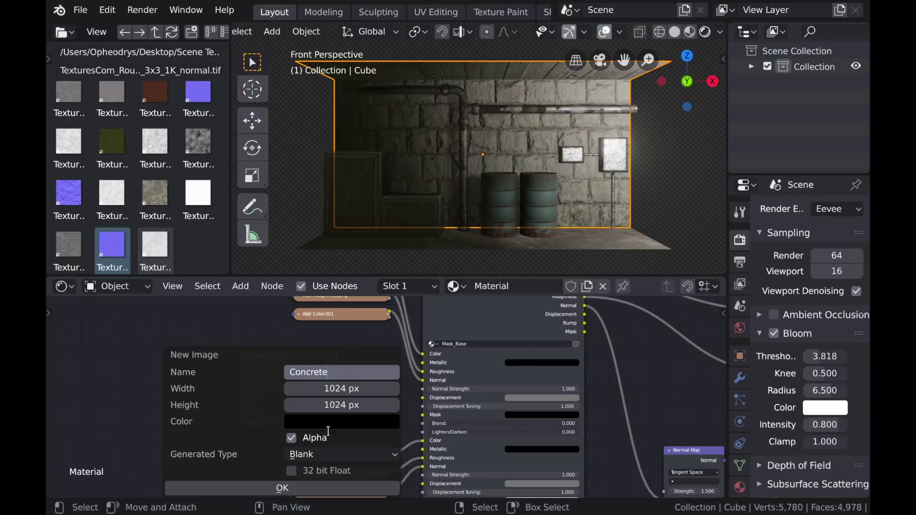
{"action": "left_click", "coordinate": [317, 488]}
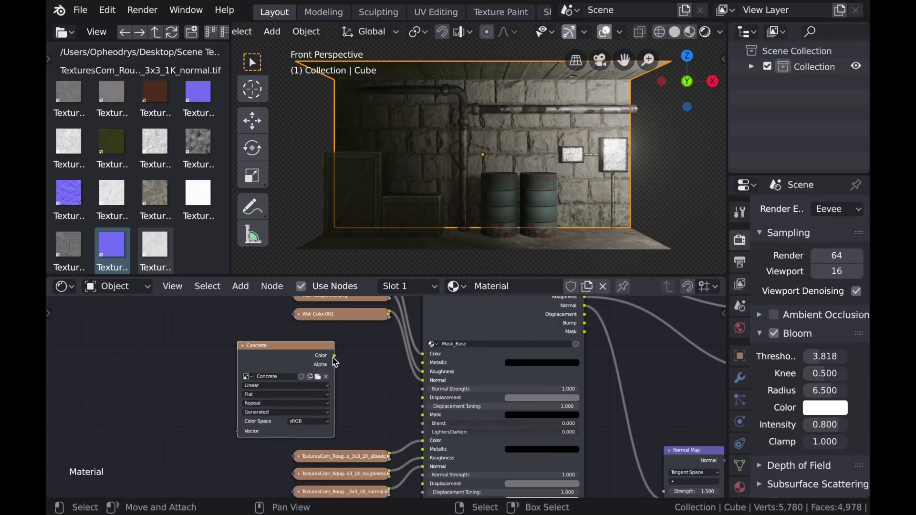
Link the Concrete image's Color output to the Mask input of the Mask_Base node
{"action": "left_click_drag", "start_coordinate": [334, 356], "coordinate": [376, 379]}
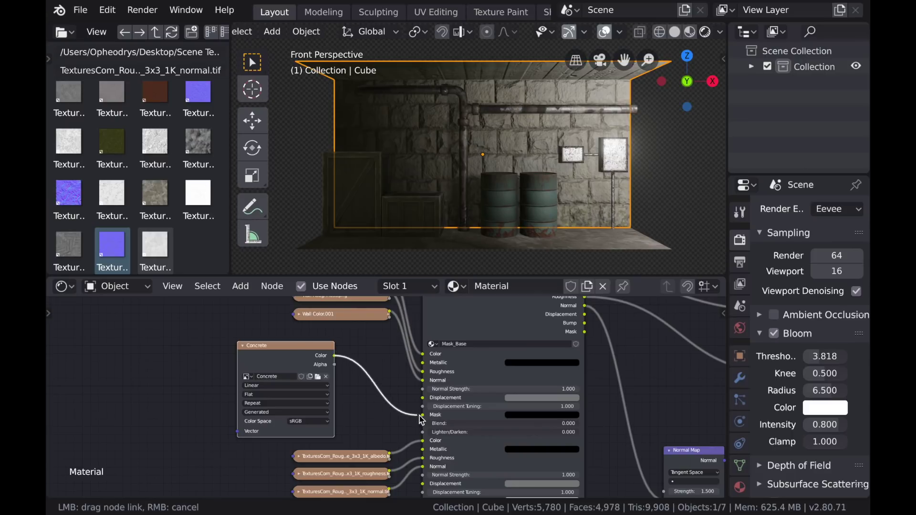
{"action": "left_click_drag", "start_coordinate": [420, 418], "coordinate": [424, 420]}
{"action": "scroll", "coordinate": [389, 401], "scroll_direction": "down", "scroll_amount": 1}
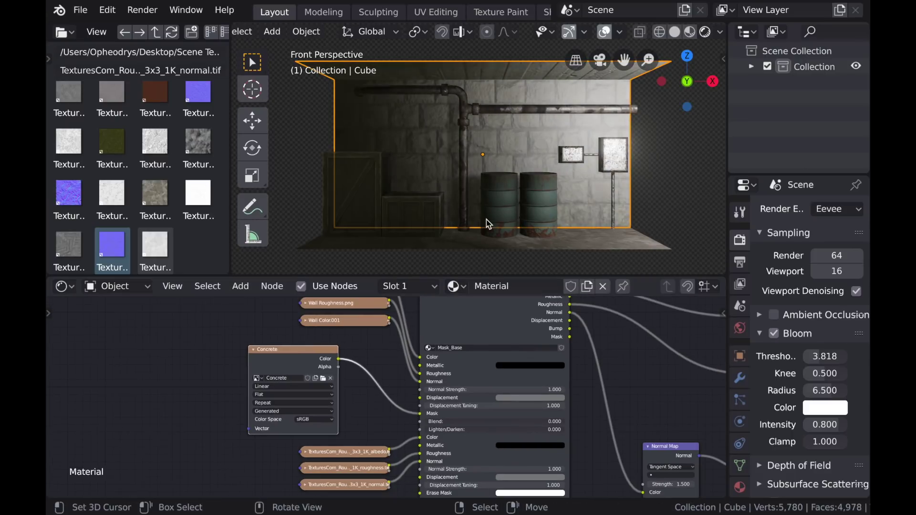
{"action": "scroll", "coordinate": [489, 223], "scroll_direction": "down", "scroll_amount": 1}
Switch to the Texture Paint workspace, hide the viewport overlays and frame the whole room
{"action": "left_click", "coordinate": [500, 12]}
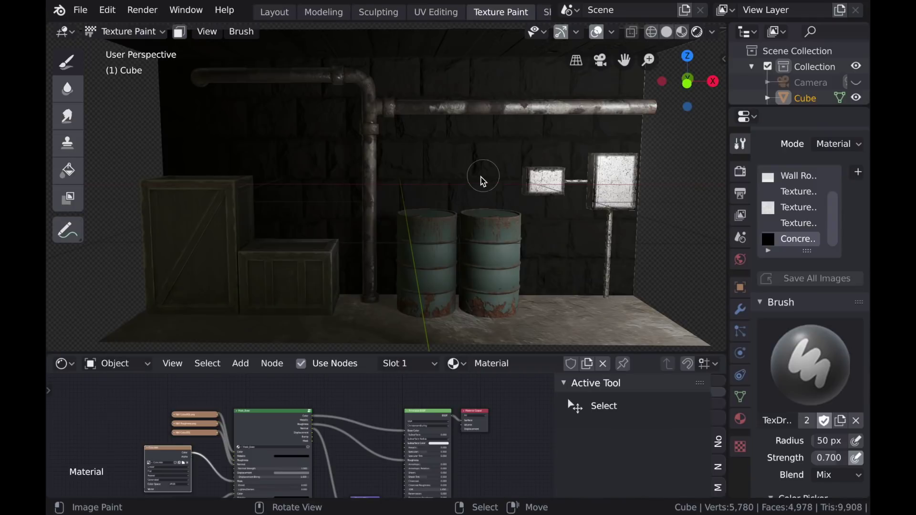
{"action": "scroll", "coordinate": [479, 182], "scroll_direction": "down", "scroll_amount": 2}
{"action": "left_click", "coordinate": [600, 33]}
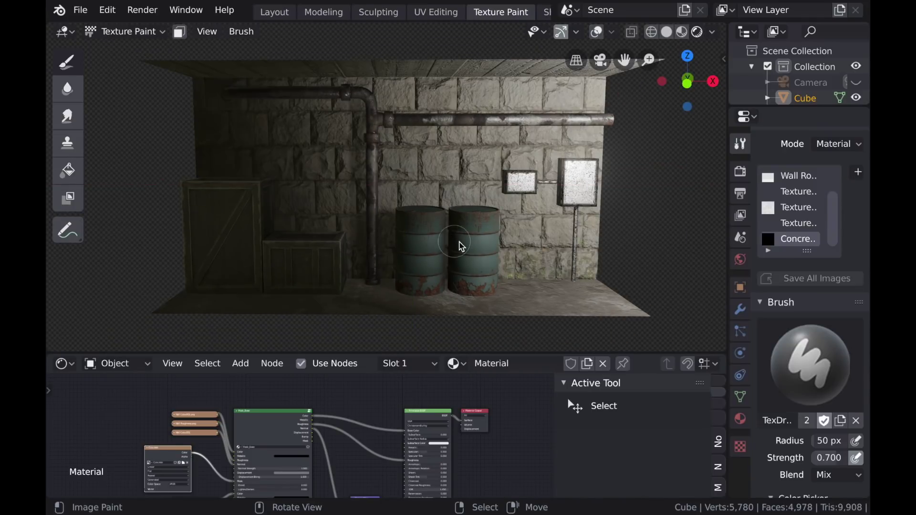
{"action": "middle_click_drag", "start_coordinate": [462, 246], "coordinate": [468, 265]}
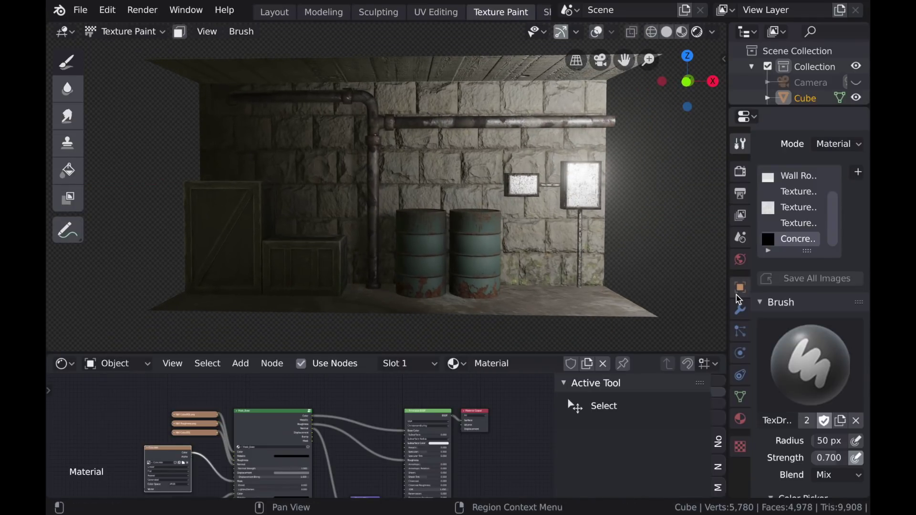
Create a new brush texture and show the Mask Tools/Textures image folder as thumbnails for choosing its image
{"action": "left_click", "coordinate": [740, 448]}
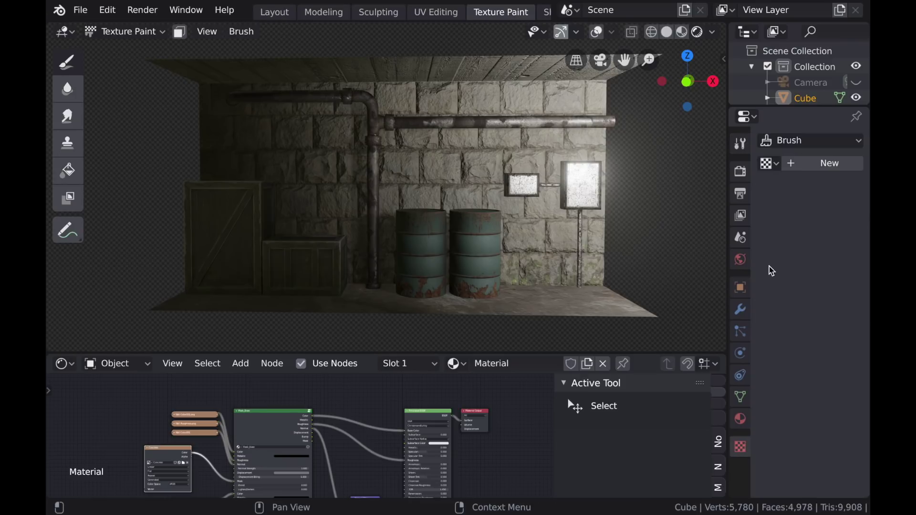
{"action": "left_click", "coordinate": [819, 168]}
{"action": "left_click", "coordinate": [844, 409]}
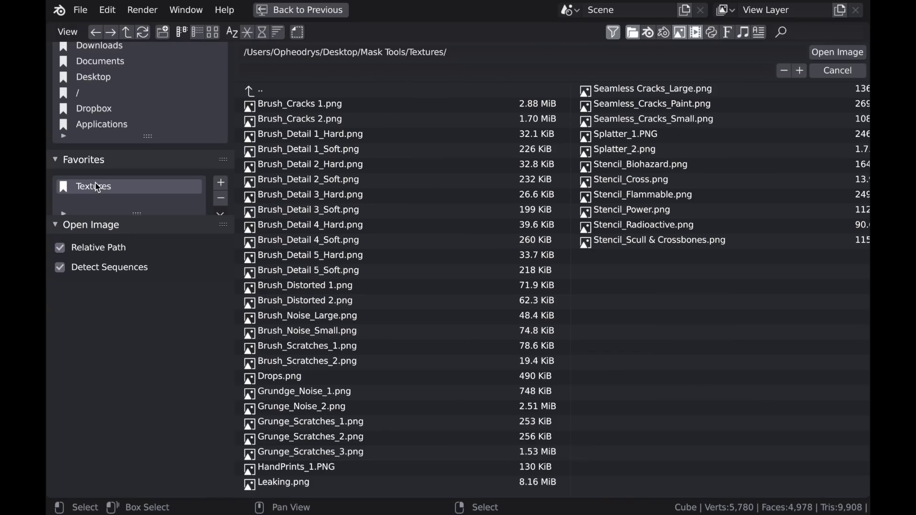
{"action": "left_click", "coordinate": [213, 32]}
Look through the mask images and load Brush_Detail 1_Soft.png as the brush texture
{"action": "scroll", "coordinate": [615, 267], "scroll_direction": "down", "scroll_amount": 5}
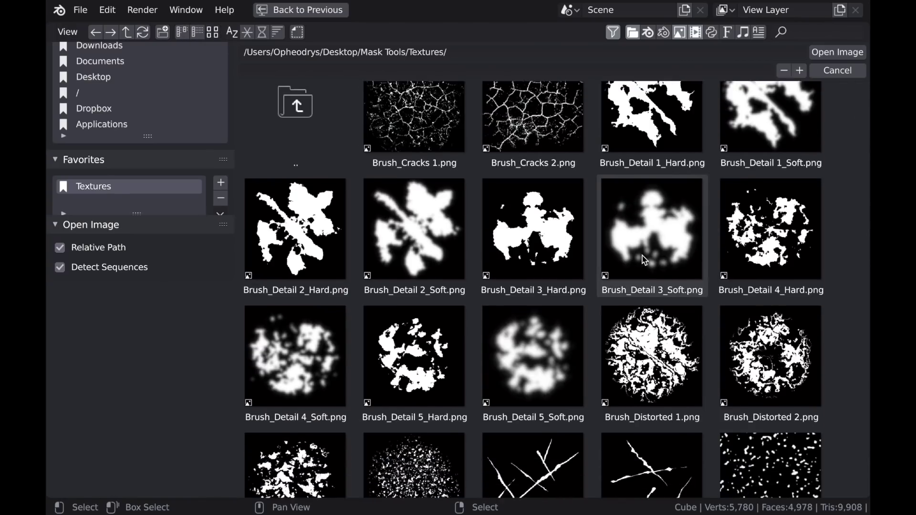
{"action": "scroll", "coordinate": [648, 269], "scroll_direction": "down", "scroll_amount": 10}
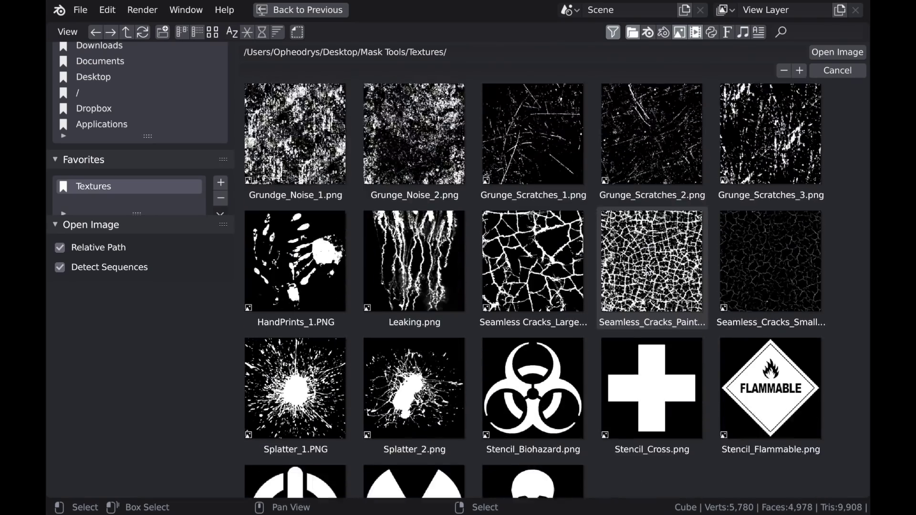
{"action": "scroll", "coordinate": [646, 267], "scroll_direction": "up", "scroll_amount": 12}
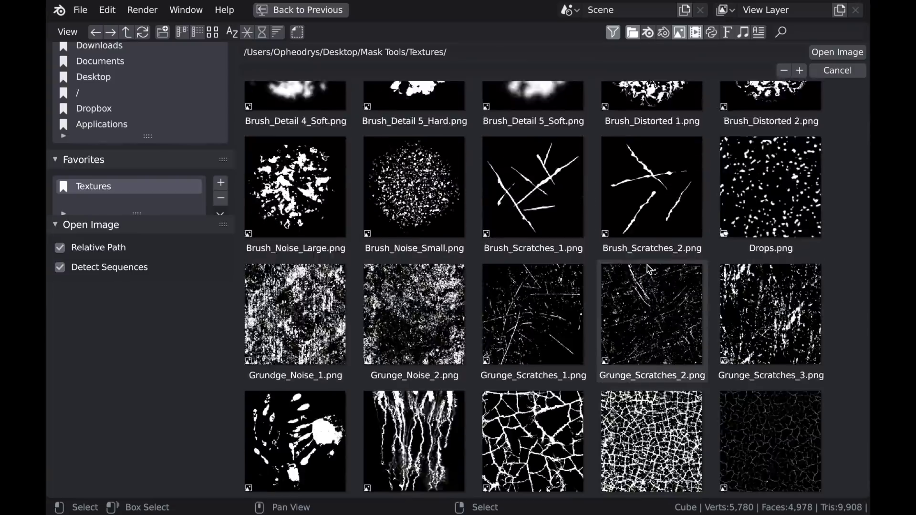
{"action": "scroll", "coordinate": [647, 265], "scroll_direction": "up", "scroll_amount": 2}
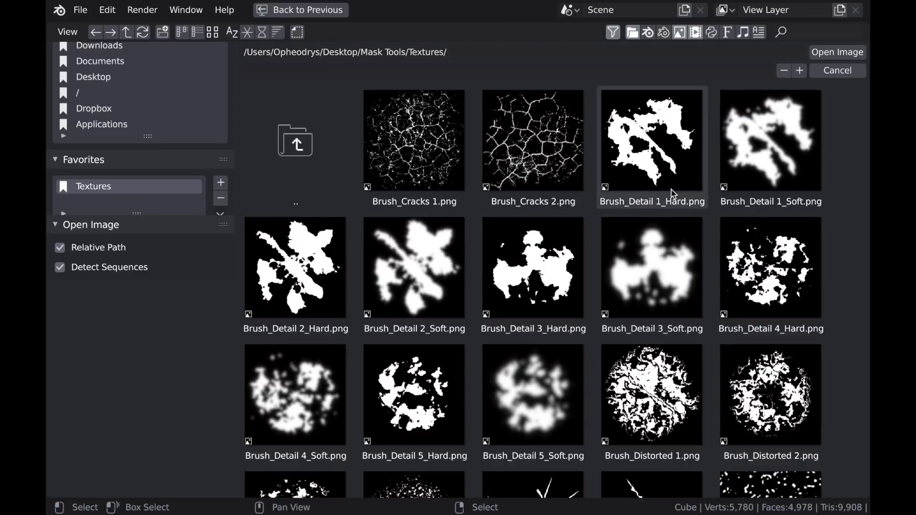
{"action": "left_click", "coordinate": [770, 167]}
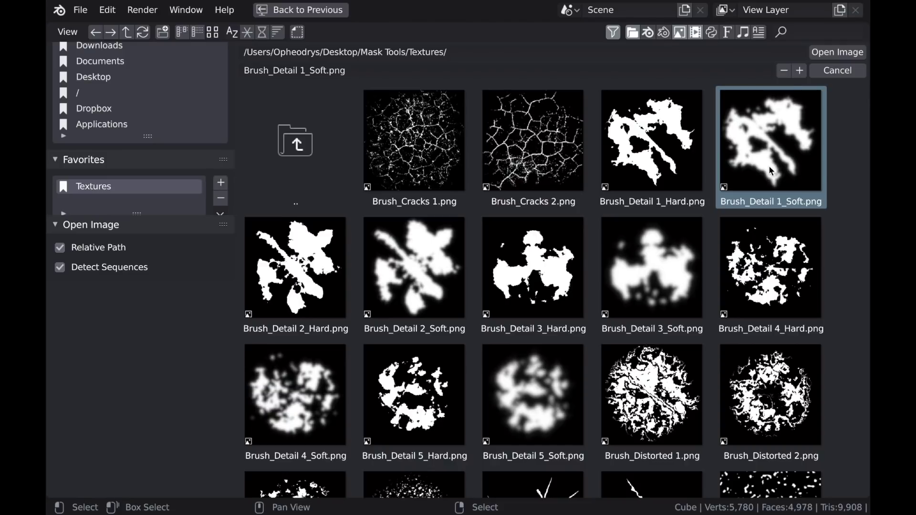
{"action": "left_click", "coordinate": [835, 54]}
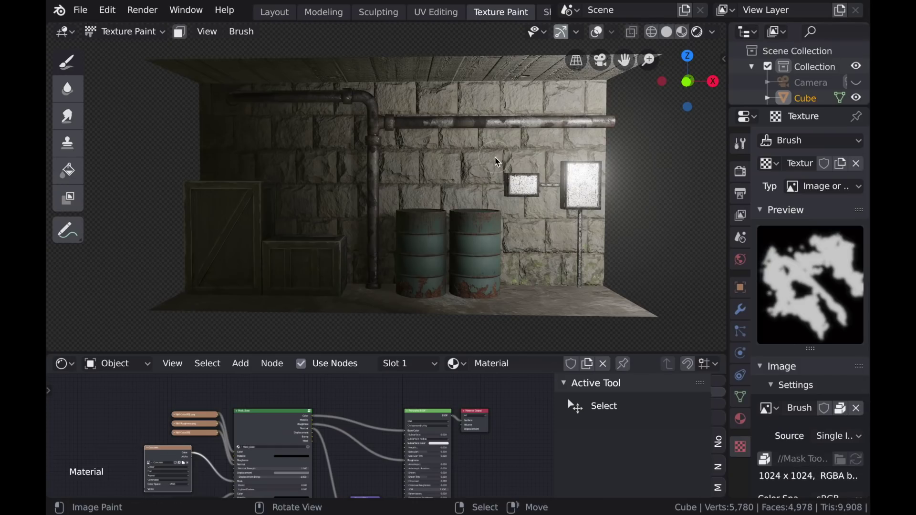
Show the Draw brush settings and enlarge the 3D viewport over the node editor, with the room filling the view
{"action": "left_click", "coordinate": [741, 144]}
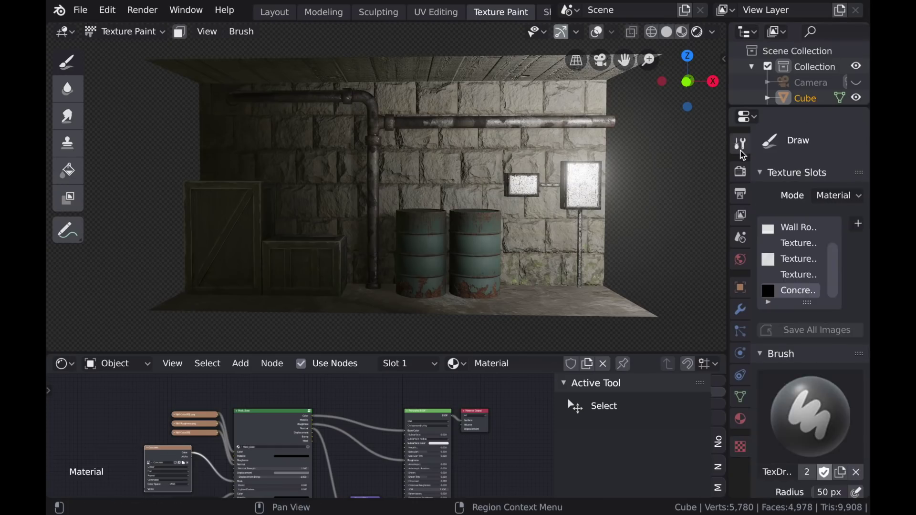
{"action": "left_click_drag", "start_coordinate": [530, 355], "coordinate": [523, 482]}
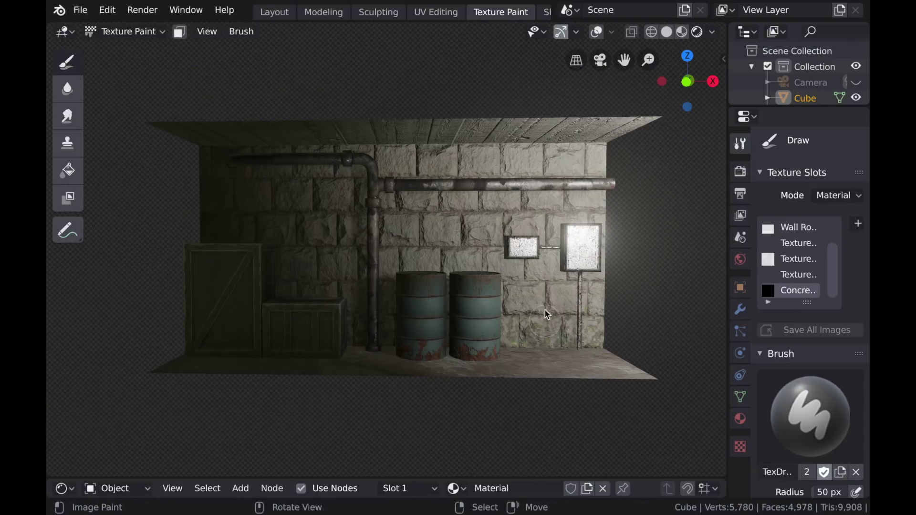
{"action": "scroll", "coordinate": [543, 321], "scroll_direction": "up", "scroll_amount": 3}
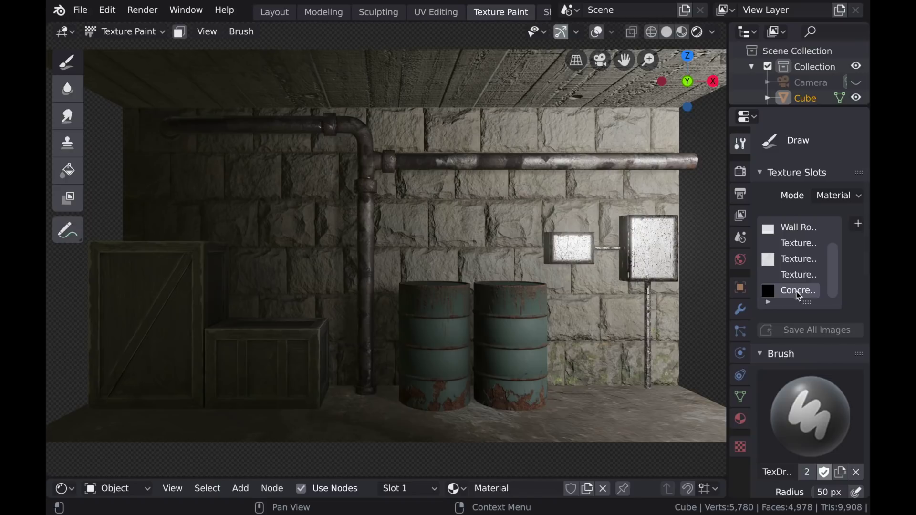
Show the brush's Texture and Falloff settings and set the falloff curve to Constant
{"action": "scroll", "coordinate": [819, 321], "scroll_direction": "down", "scroll_amount": 6}
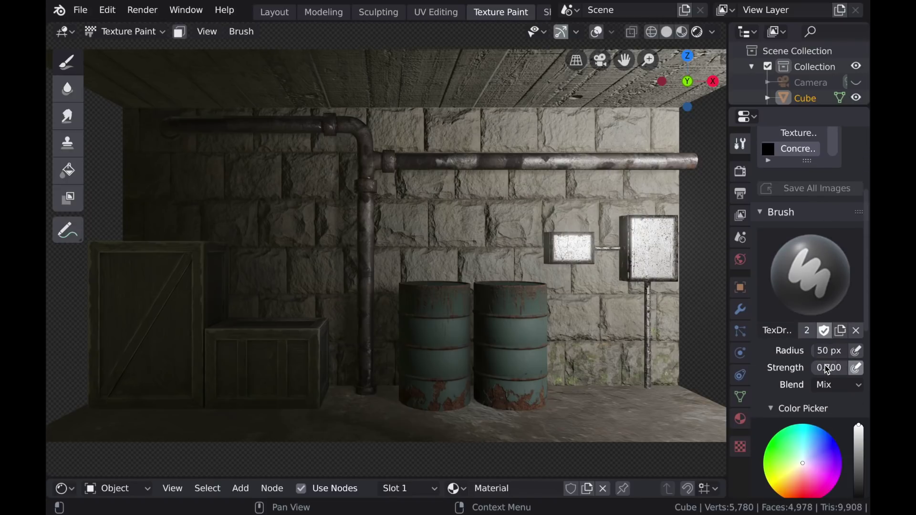
{"action": "scroll", "coordinate": [832, 393], "scroll_direction": "down", "scroll_amount": 10}
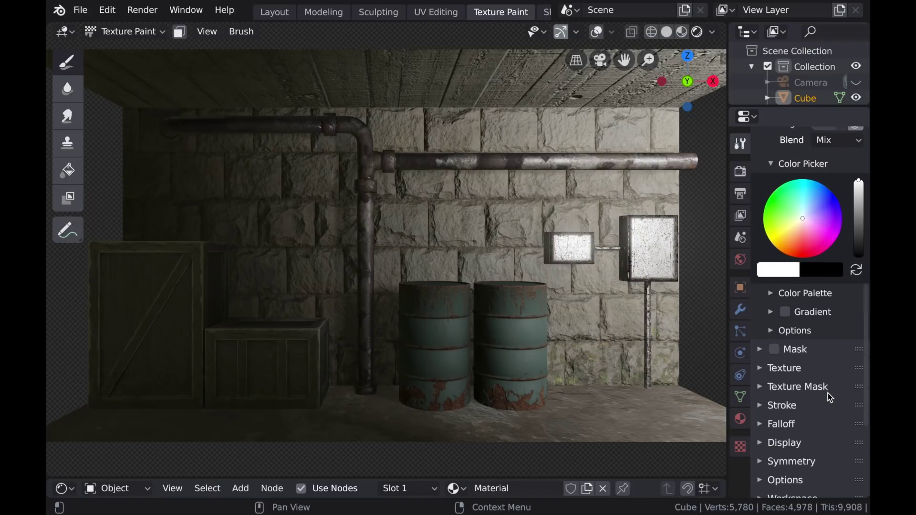
{"action": "left_click", "coordinate": [767, 374]}
{"action": "scroll", "coordinate": [815, 415], "scroll_direction": "down", "scroll_amount": 3}
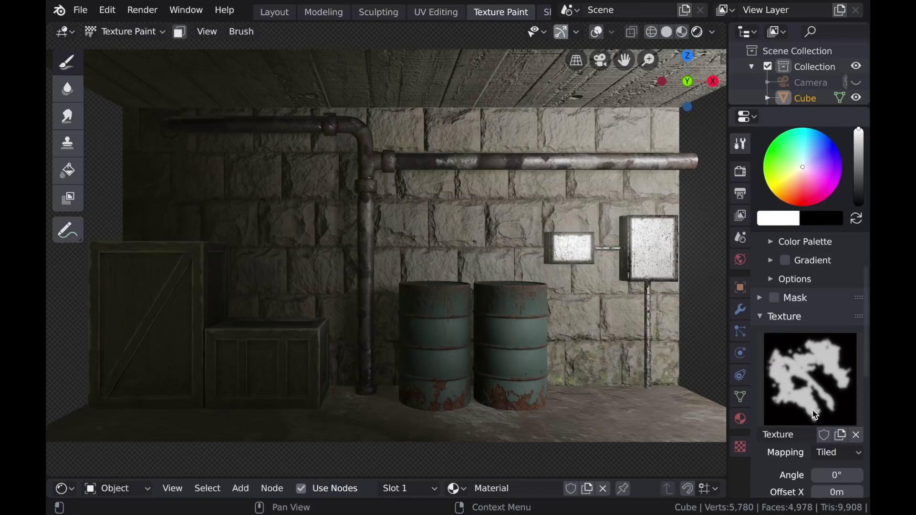
{"action": "scroll", "coordinate": [813, 390], "scroll_direction": "down", "scroll_amount": 4}
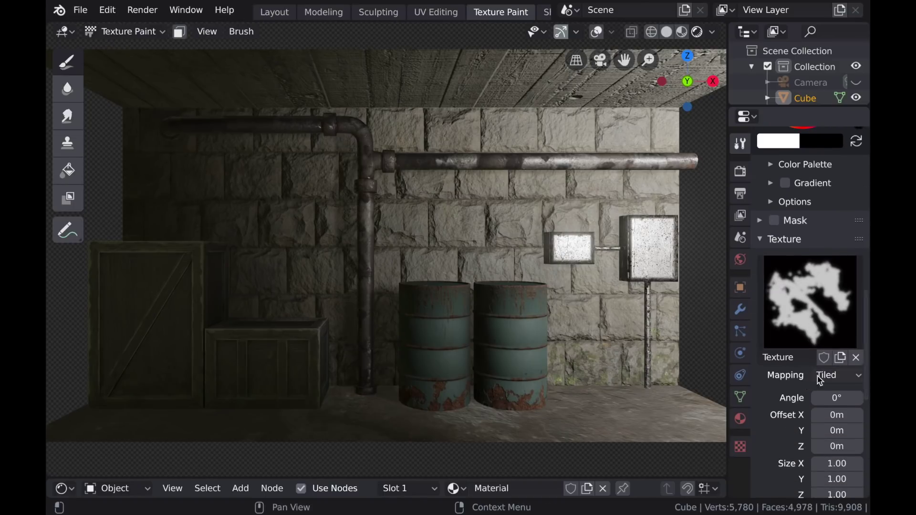
{"action": "scroll", "coordinate": [820, 401], "scroll_direction": "down", "scroll_amount": 6}
{"action": "left_click", "coordinate": [766, 428]}
{"action": "scroll", "coordinate": [808, 425], "scroll_direction": "down", "scroll_amount": 6}
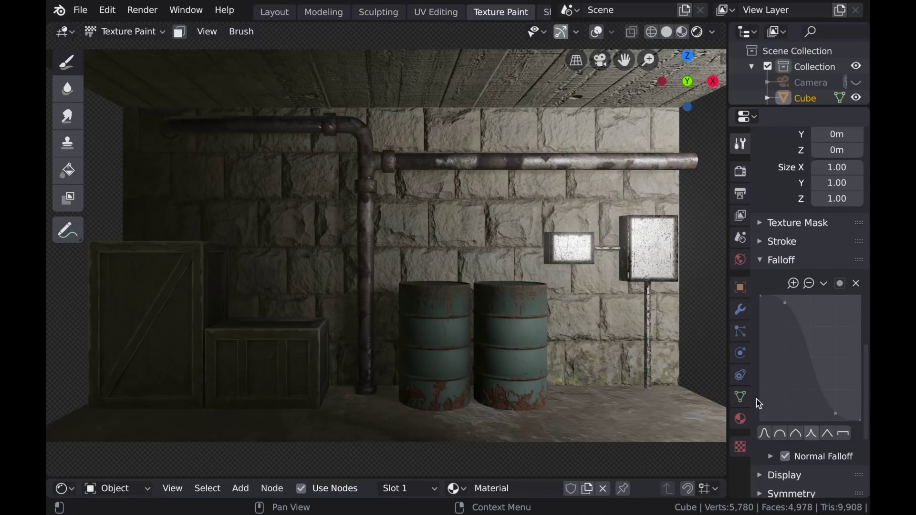
{"action": "left_click", "coordinate": [844, 435]}
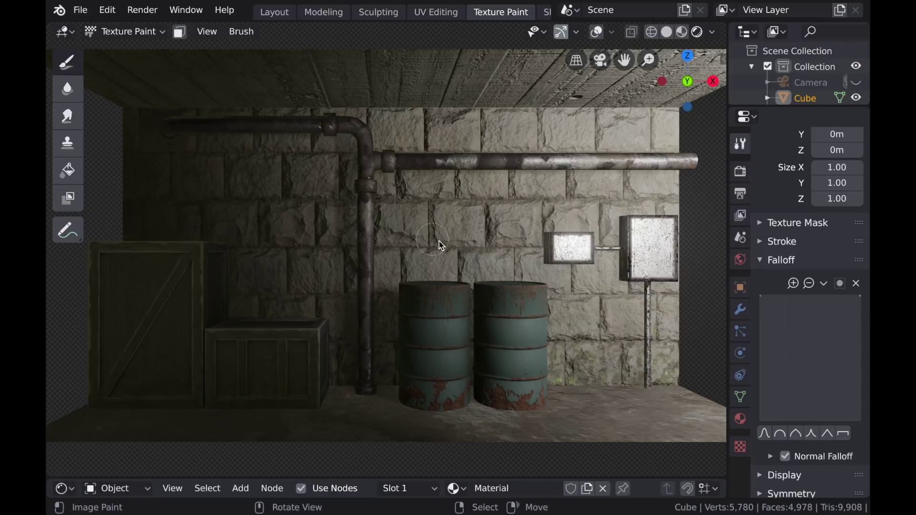
Set the brush texture mapping to View Plane and leave Random rotation off
{"action": "key", "text": "f"}
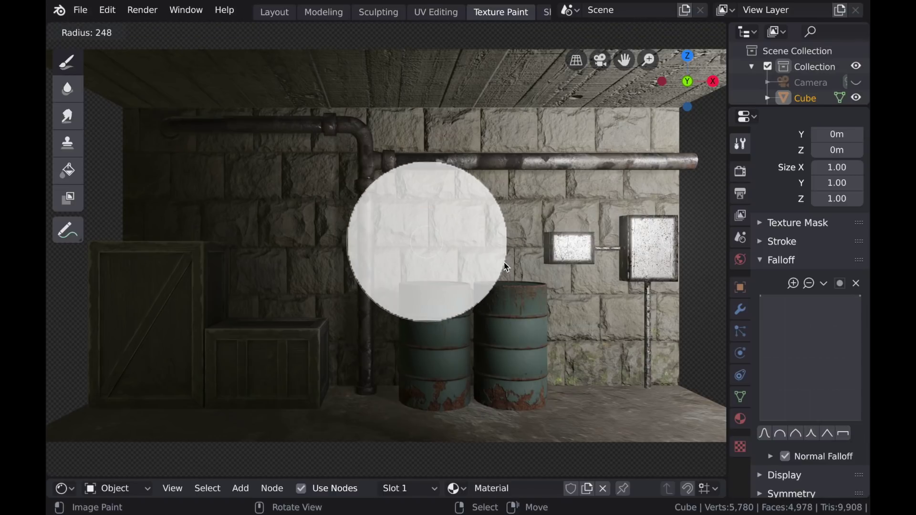
{"action": "right_click", "coordinate": [526, 266]}
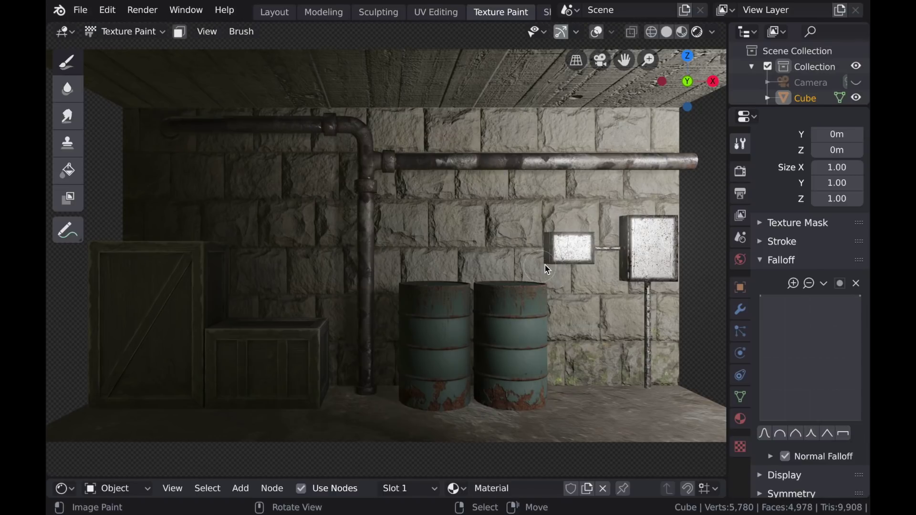
{"action": "scroll", "coordinate": [548, 270], "scroll_direction": "down", "scroll_amount": 2}
{"action": "scroll", "coordinate": [790, 304], "scroll_direction": "up", "scroll_amount": 8}
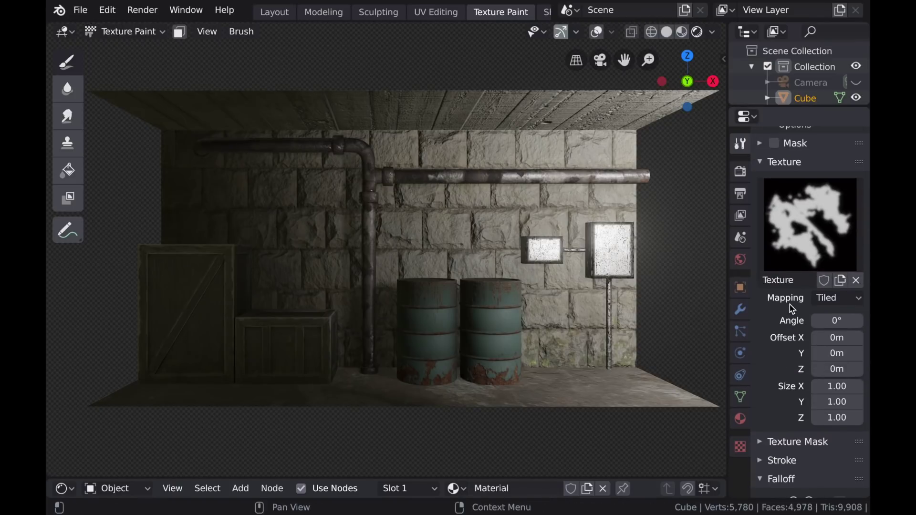
{"action": "left_click", "coordinate": [828, 300]}
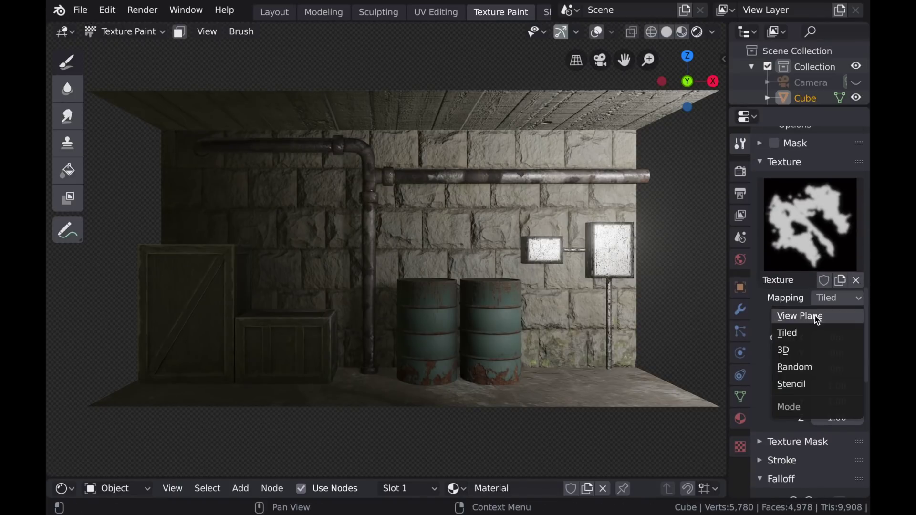
{"action": "left_click", "coordinate": [818, 317]}
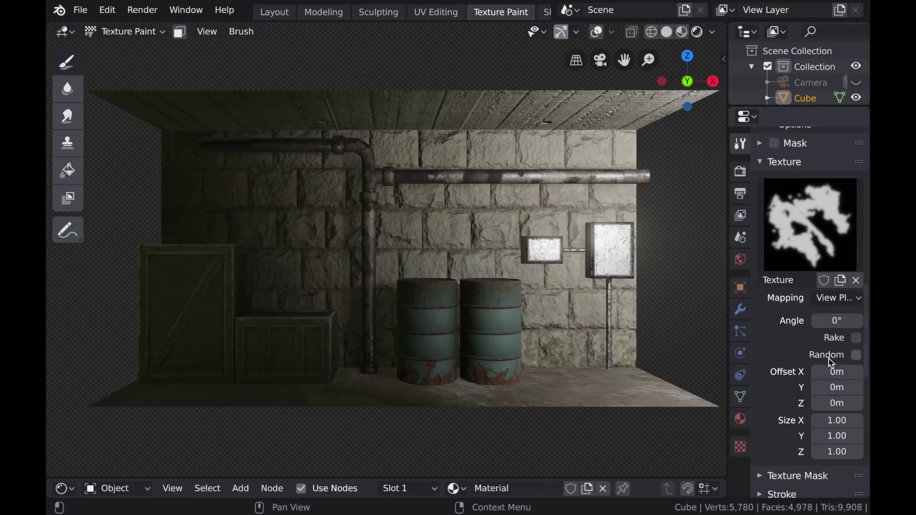
{"action": "left_click", "coordinate": [856, 356]}
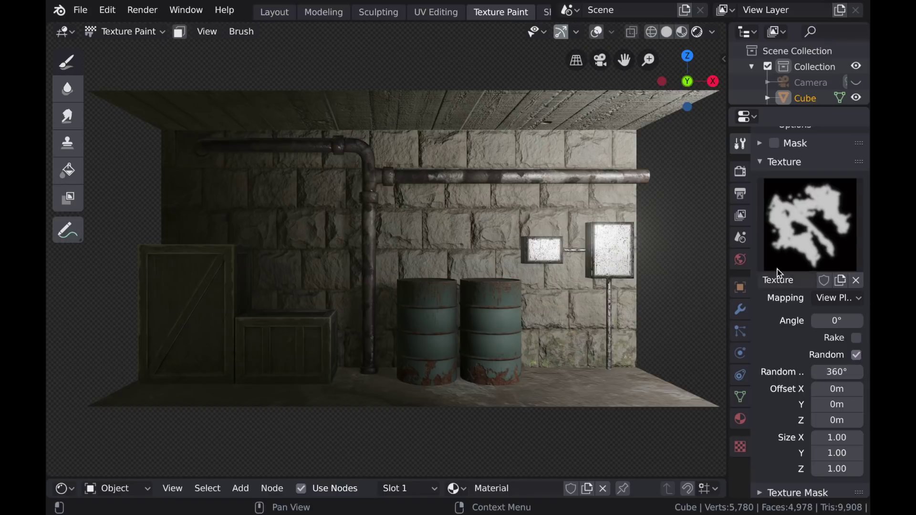
{"action": "left_click", "coordinate": [856, 356]}
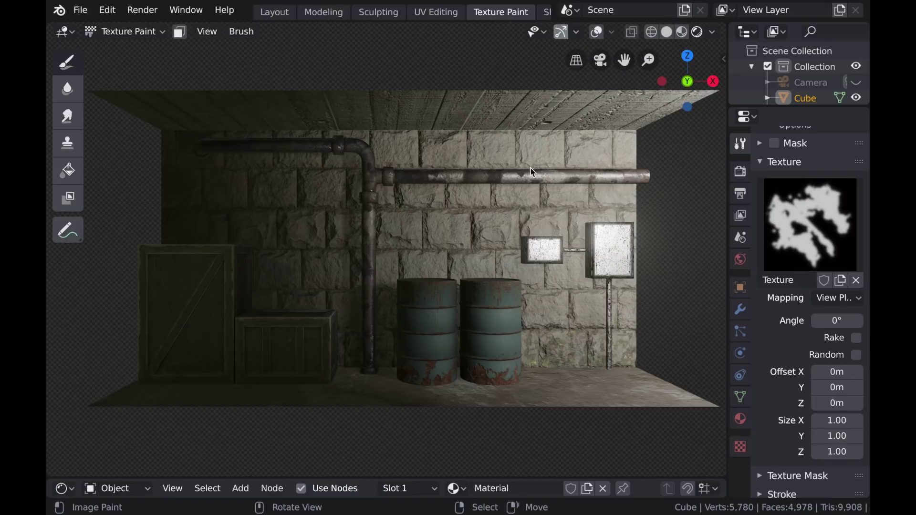
Show the viewport overlays over the room and set the brush radius to about 114 px
{"action": "left_click", "coordinate": [604, 37]}
{"action": "key", "text": "f"}
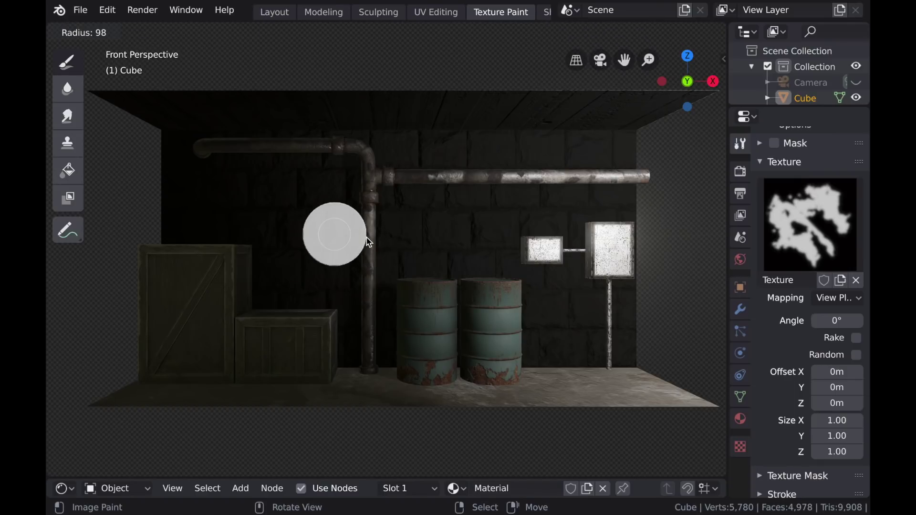
{"action": "left_click", "coordinate": [374, 243]}
Paint a trial stroke across the back wall, undo it and set the brush blend mode to Add
{"action": "mouse_move", "coordinate": [302, 267]}
{"action": "left_mouse_down"}
{"action": "mouse_move", "coordinate": [312, 253]}
{"action": "mouse_move", "coordinate": [504, 225]}
{"action": "left_mouse_up"}
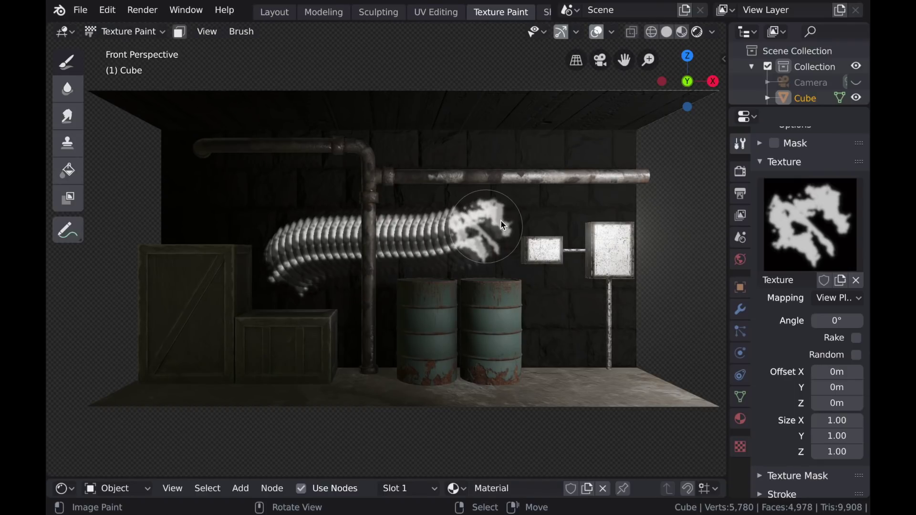
{"action": "key", "text": "ctrl+z"}
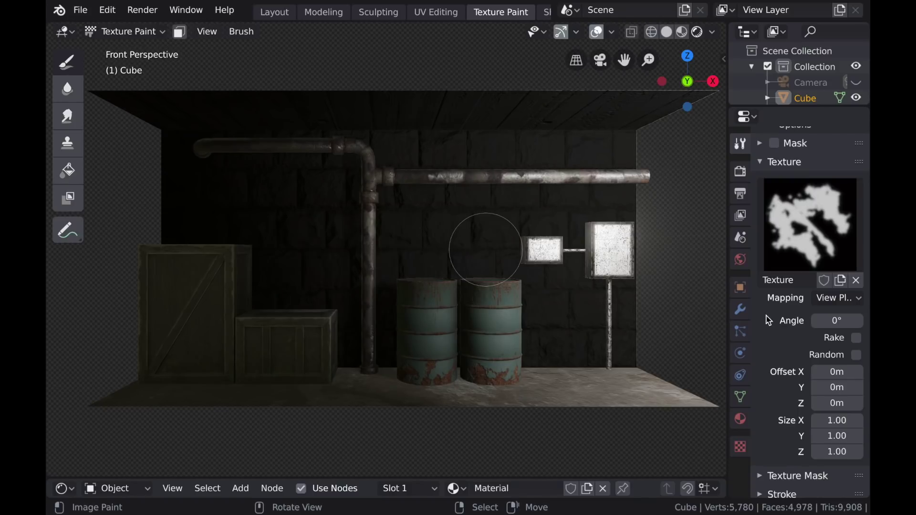
{"action": "scroll", "coordinate": [788, 310], "scroll_direction": "up", "scroll_amount": 12}
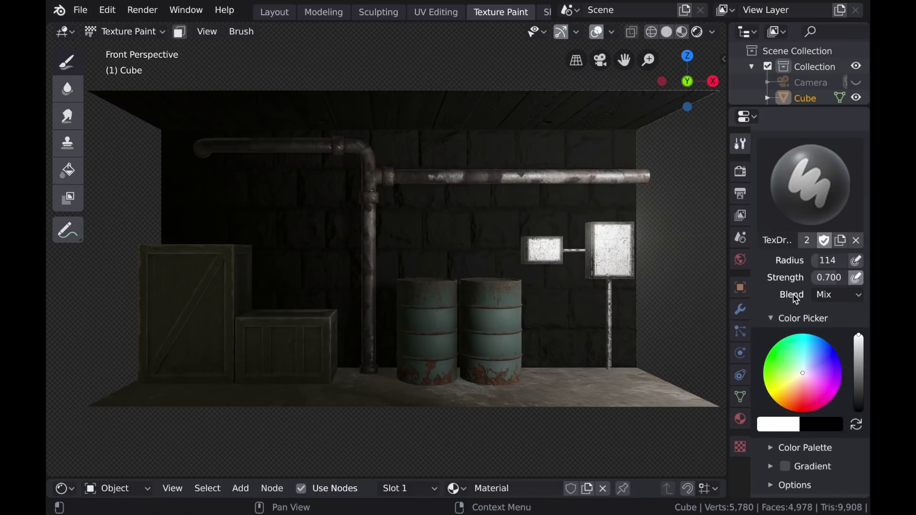
{"action": "left_click", "coordinate": [828, 296]}
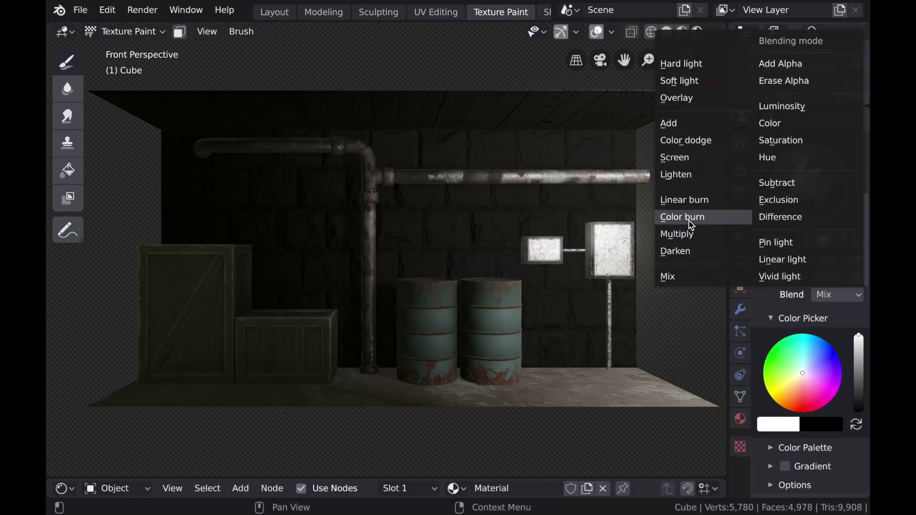
{"action": "left_click", "coordinate": [670, 123]}
{"action": "scroll", "coordinate": [835, 360], "scroll_direction": "down", "scroll_amount": 10}
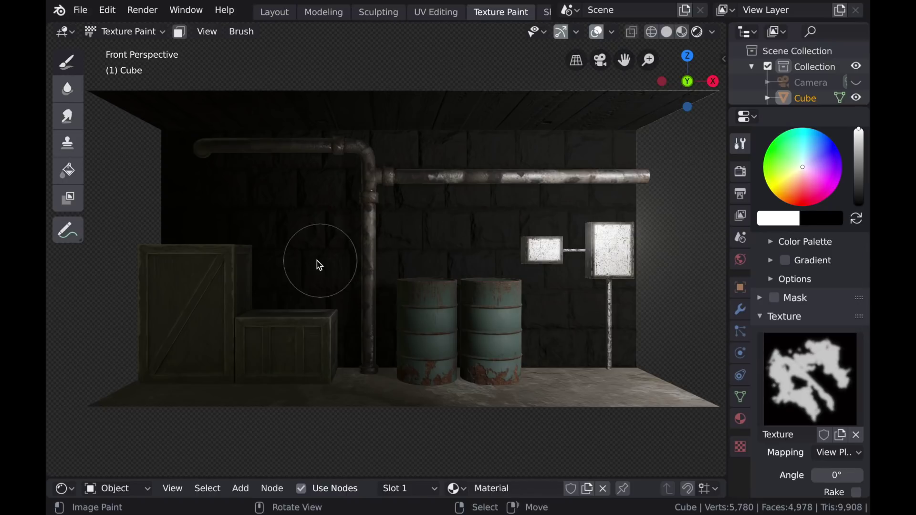
Turn on Random rotation for the brush texture, painting and undoing a trial stroke on the wall before and after
{"action": "mouse_move", "coordinate": [298, 270]}
{"action": "left_mouse_down"}
{"action": "mouse_move", "coordinate": [320, 253]}
{"action": "mouse_move", "coordinate": [433, 239]}
{"action": "mouse_move", "coordinate": [481, 243]}
{"action": "mouse_move", "coordinate": [465, 222]}
{"action": "left_mouse_up"}
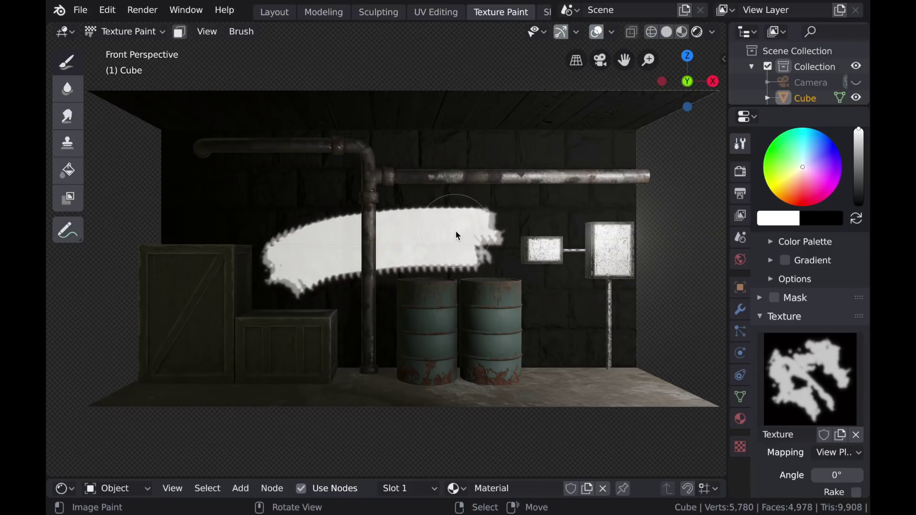
{"action": "key", "text": "ctrl+z"}
{"action": "scroll", "coordinate": [849, 436], "scroll_direction": "down", "scroll_amount": 4}
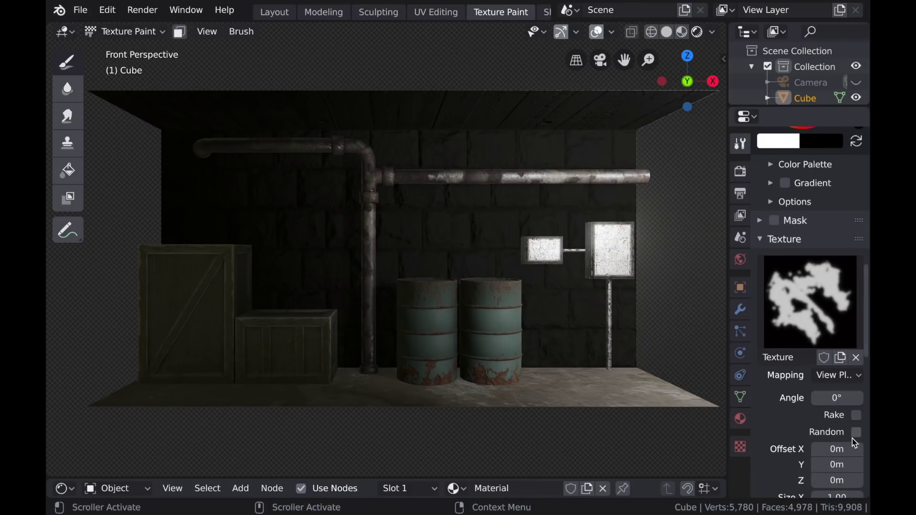
{"action": "left_click", "coordinate": [856, 434]}
{"action": "mouse_move", "coordinate": [284, 283]}
{"action": "left_mouse_down"}
{"action": "mouse_move", "coordinate": [363, 244]}
{"action": "mouse_move", "coordinate": [434, 247]}
{"action": "mouse_move", "coordinate": [505, 211]}
{"action": "left_mouse_up"}
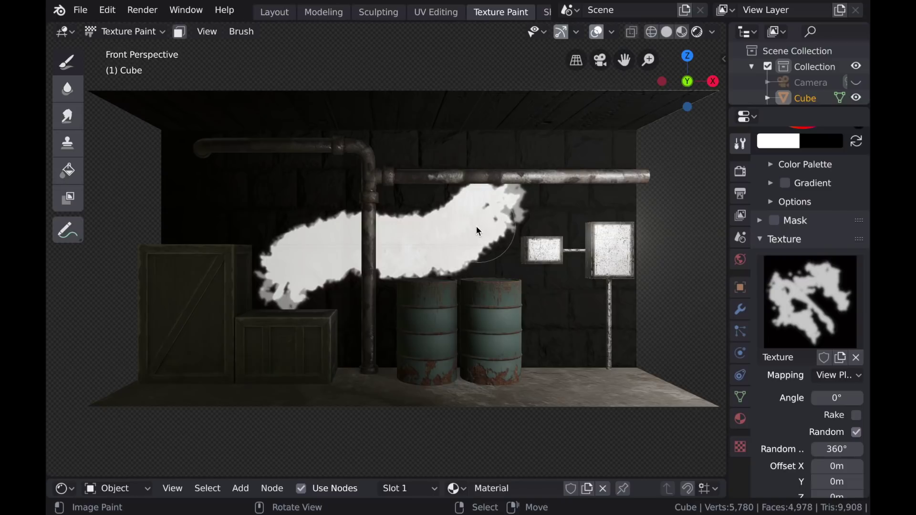
{"action": "key", "text": "ctrl+z"}
Test pressure-controlled brush radius and strength with trial strokes across the back wall, undoing each of them
{"action": "scroll", "coordinate": [809, 402], "scroll_direction": "up", "scroll_amount": 10}
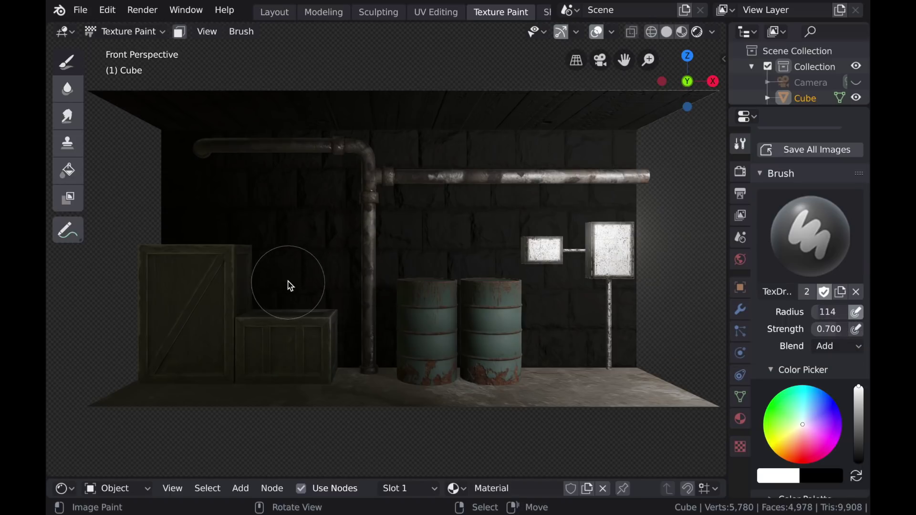
{"action": "left_click_drag", "start_coordinate": [421, 260], "coordinate": [449, 203]}
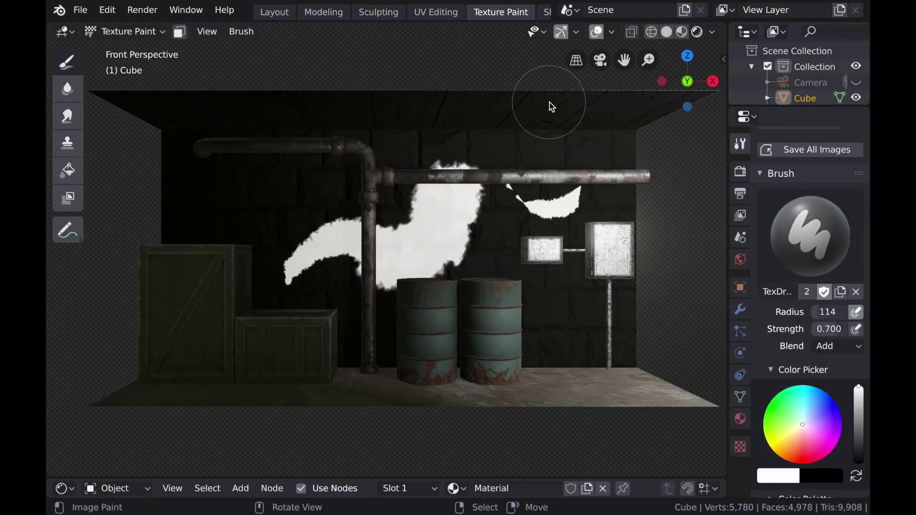
{"action": "key", "text": "ctrl+z"}
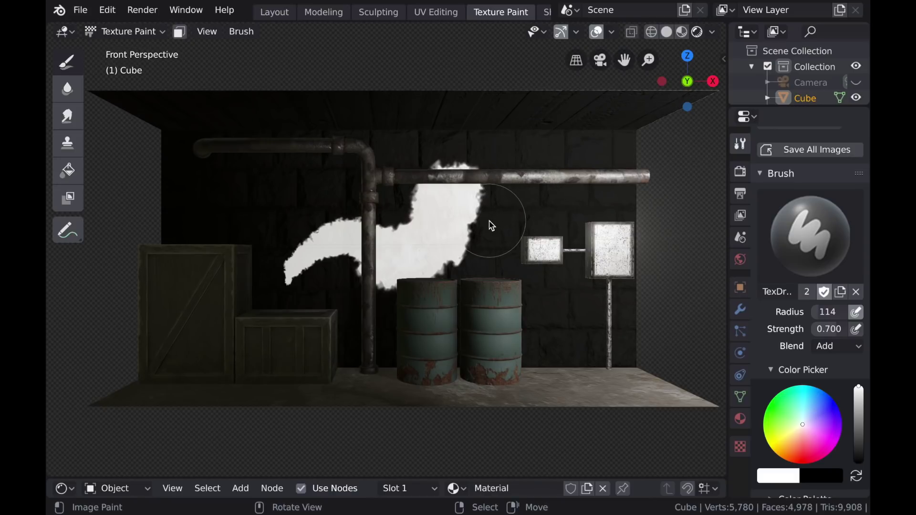
{"action": "key", "text": "ctrl+z"}
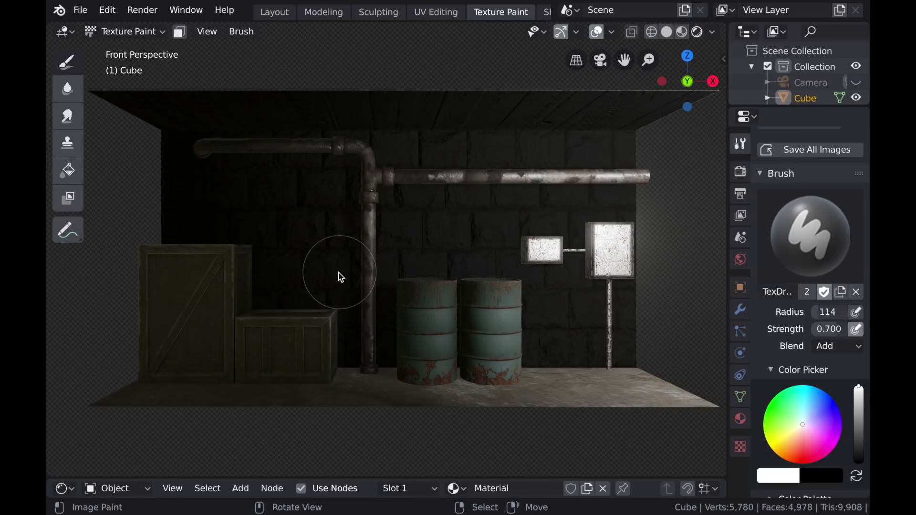
{"action": "mouse_move", "coordinate": [286, 286]}
{"action": "left_mouse_down"}
{"action": "mouse_move", "coordinate": [301, 226]}
{"action": "mouse_move", "coordinate": [362, 229]}
{"action": "mouse_move", "coordinate": [491, 205]}
{"action": "mouse_move", "coordinate": [581, 178]}
{"action": "mouse_move", "coordinate": [617, 141]}
{"action": "left_mouse_up"}
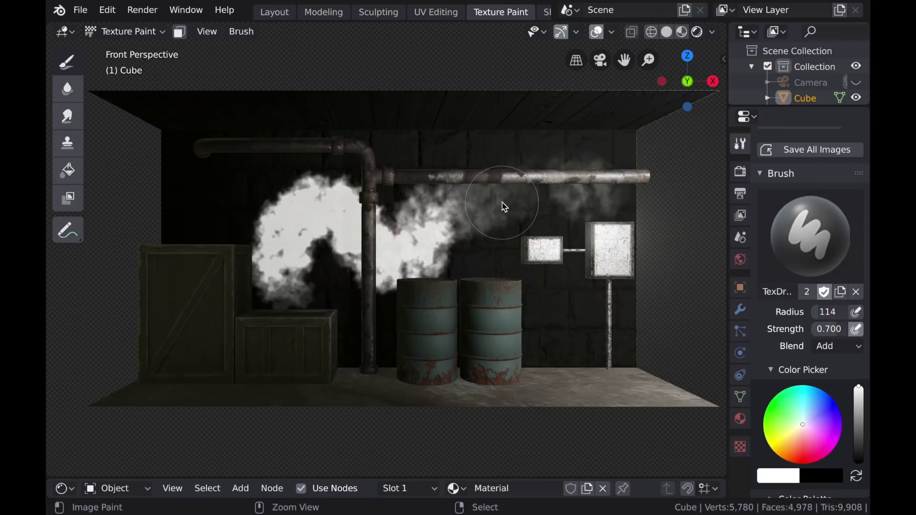
{"action": "key", "text": "ctrl+z"}
{"action": "key", "text": "ctrl+z"}
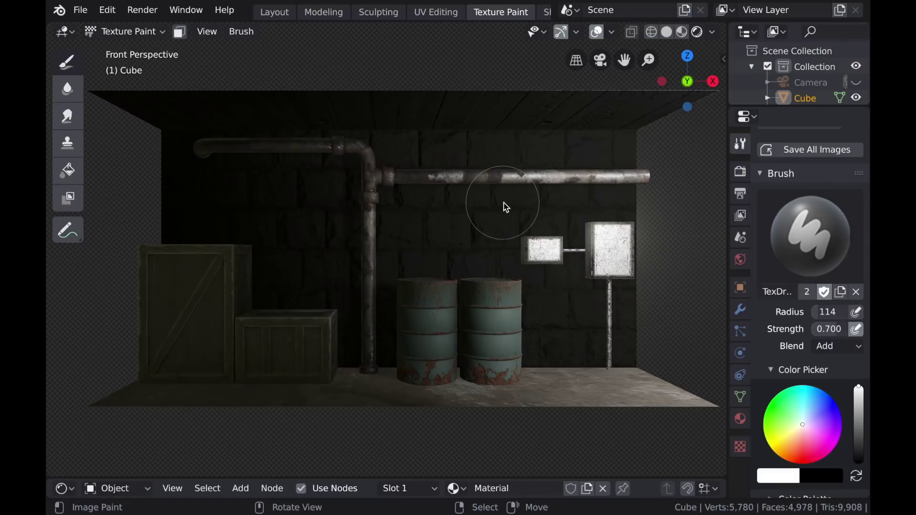
Toggle the brush's strength pressure, and enable Paint Mask with only the back wall face selected by Circle Select
{"action": "left_click", "coordinate": [857, 326]}
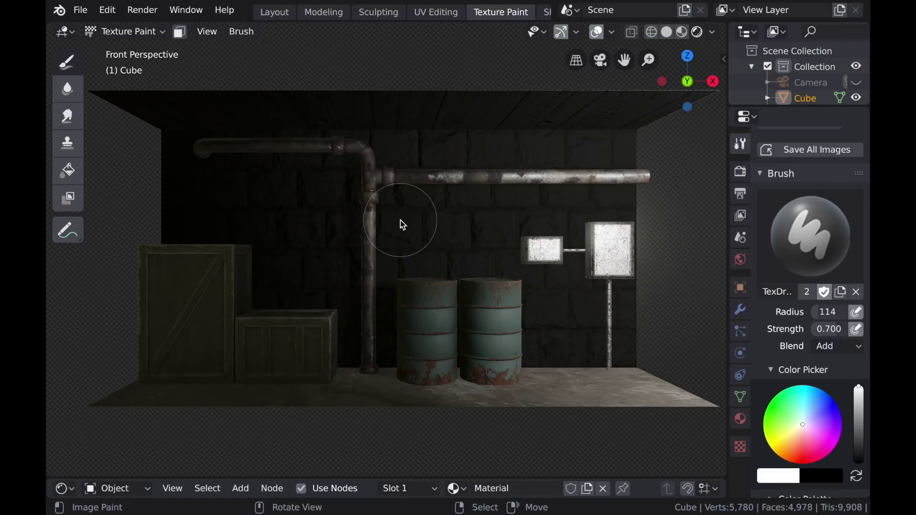
{"action": "left_click", "coordinate": [181, 32]}
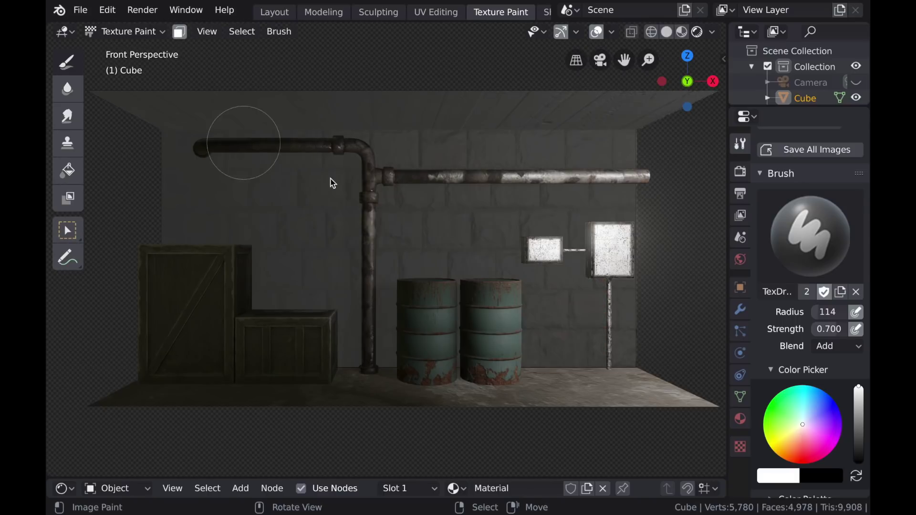
{"action": "key", "text": "c"}
{"action": "left_click", "coordinate": [408, 227]}
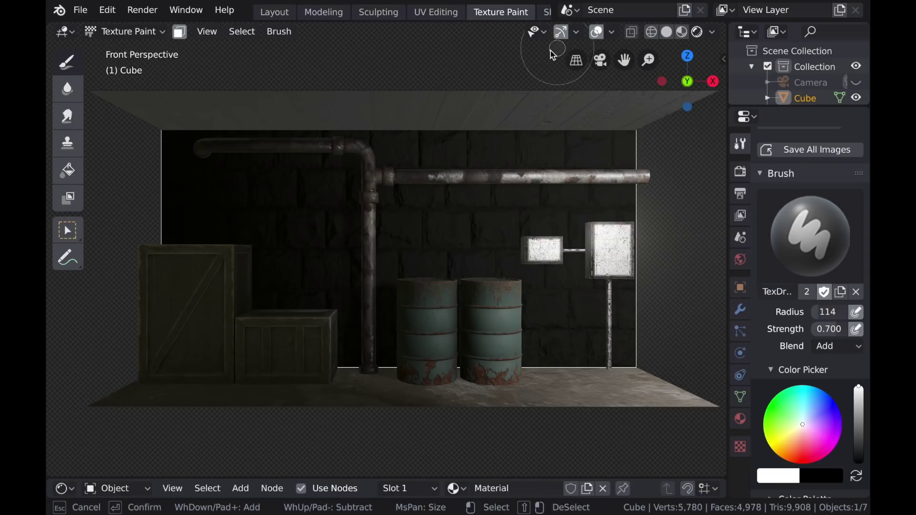
{"action": "key", "text": "Escape"}
Hide the viewport overlays and paint concrete over the upper and middle stone wall, leaving irregular patches of stone exposed
{"action": "left_click", "coordinate": [595, 35]}
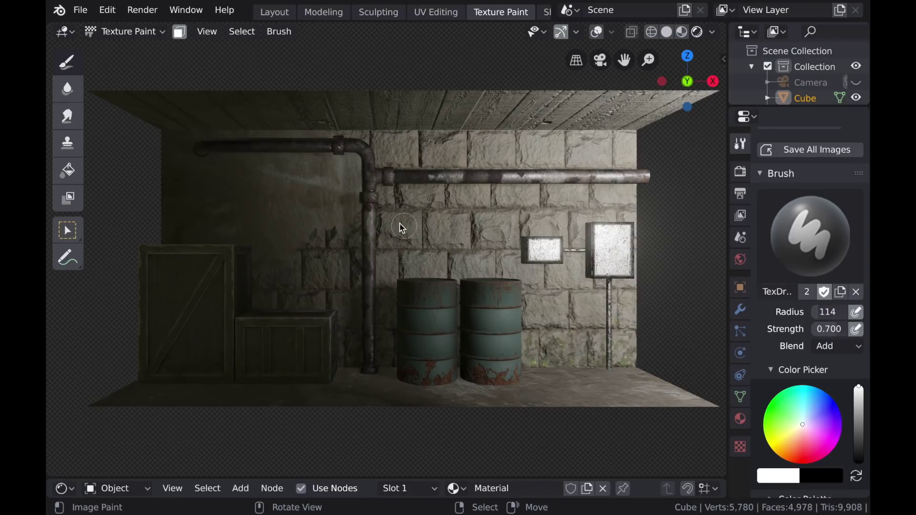
{"action": "mouse_move", "coordinate": [436, 235]}
{"action": "left_mouse_down"}
{"action": "mouse_move", "coordinate": [440, 209]}
{"action": "mouse_move", "coordinate": [566, 243]}
{"action": "mouse_move", "coordinate": [559, 115]}
{"action": "mouse_move", "coordinate": [570, 228]}
{"action": "left_mouse_up"}
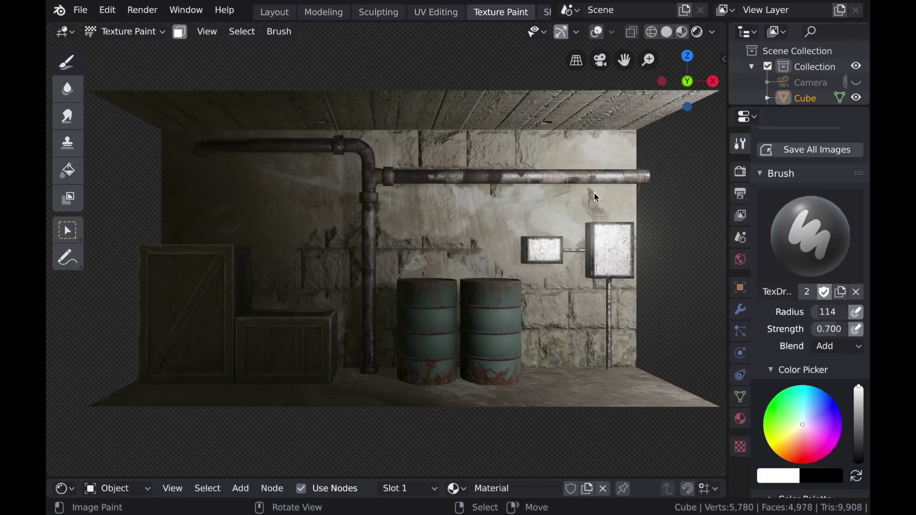
Add a Bump node on the link between the Normal Map node and the Principled BSDF's Normal input
{"action": "left_click_drag", "start_coordinate": [402, 477], "coordinate": [413, 305]}
{"action": "scroll", "coordinate": [377, 425], "scroll_direction": "up", "scroll_amount": 3}
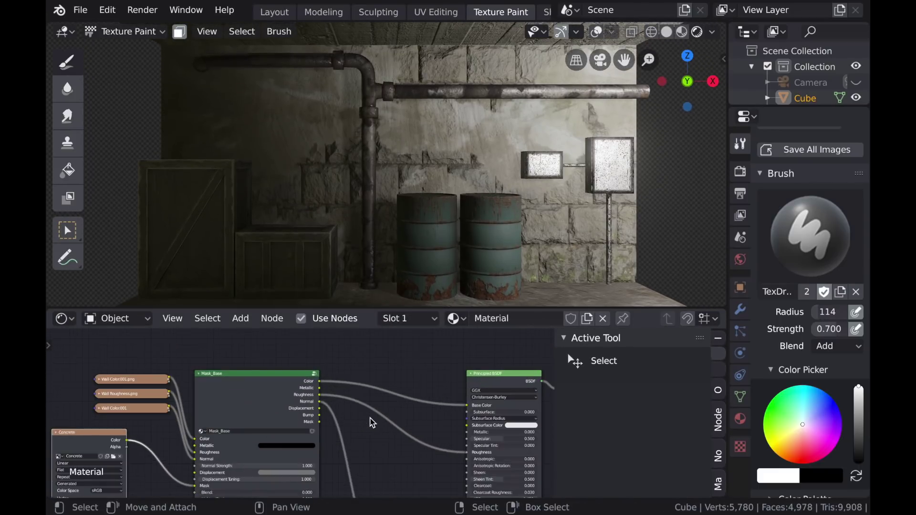
{"action": "left_click_drag", "start_coordinate": [384, 441], "coordinate": [351, 381]}
{"action": "key", "text": "shift+a"}
{"action": "mouse_move", "coordinate": [362, 406]}
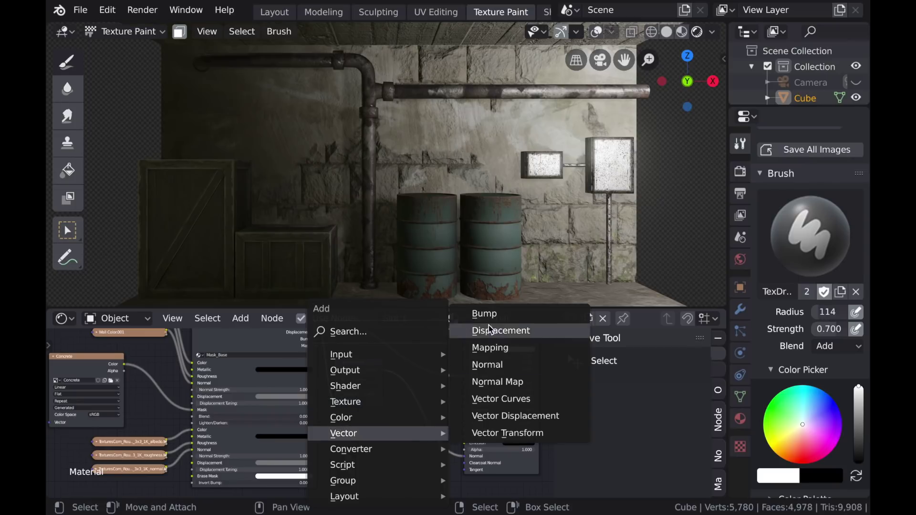
{"action": "left_click", "coordinate": [478, 311]}
{"action": "left_click", "coordinate": [400, 385]}
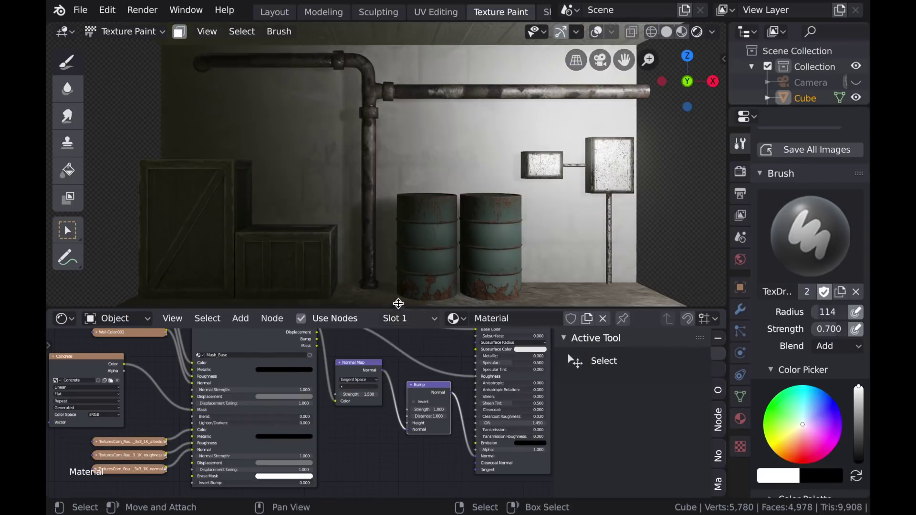
Connect the Mask_Base node's Bump output to the Height input of the Bump node
{"action": "scroll", "coordinate": [395, 286], "scroll_direction": "up", "scroll_amount": 2}
{"action": "scroll", "coordinate": [409, 286], "scroll_direction": "up", "scroll_amount": 3}
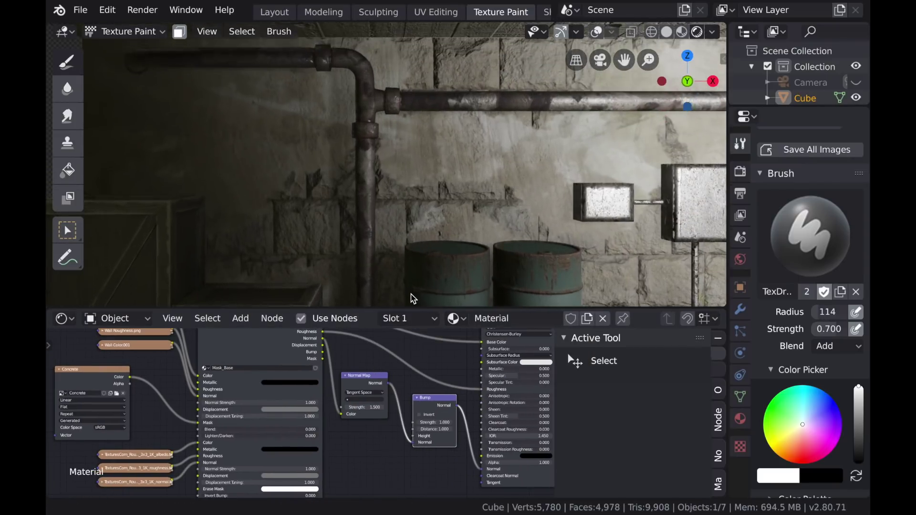
{"action": "scroll", "coordinate": [327, 410], "scroll_direction": "up", "scroll_amount": 1}
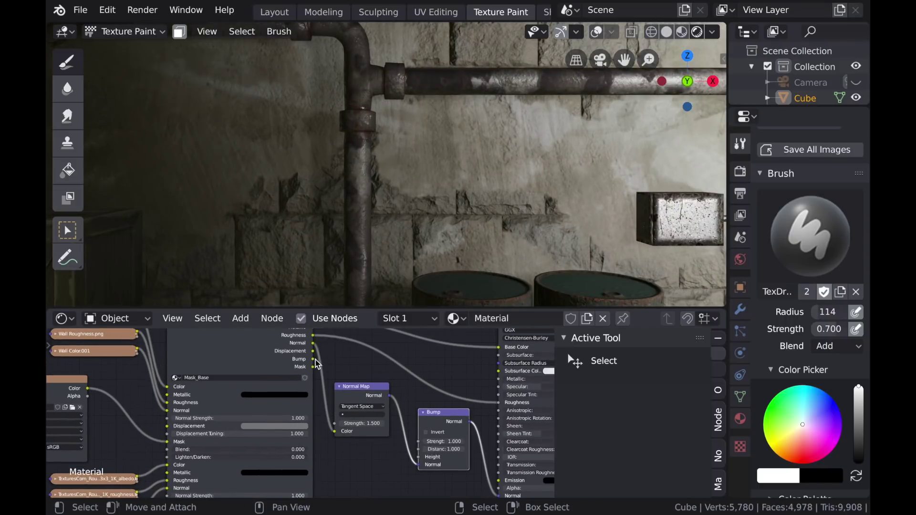
{"action": "left_click_drag", "start_coordinate": [316, 361], "coordinate": [421, 453]}
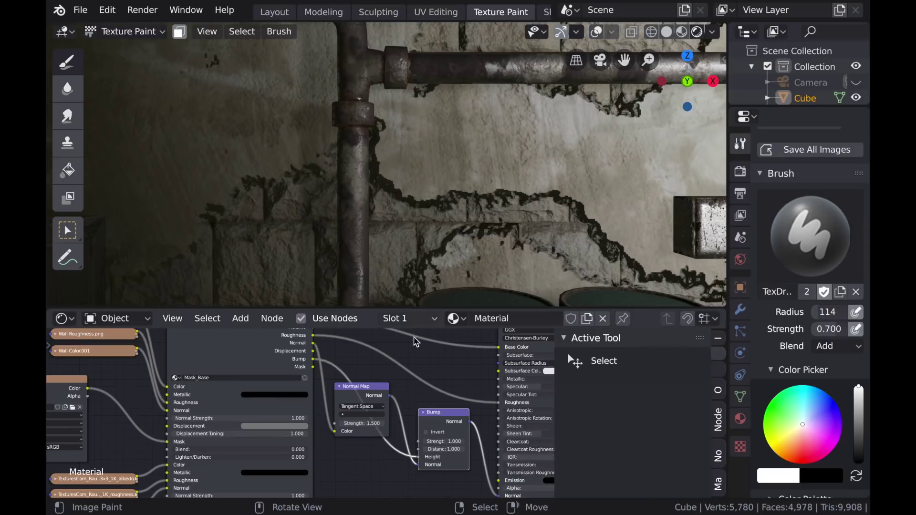
Set the Bump node's Strength to 0.423, checking the relief at the concrete edges on the wall
{"action": "middle_click_drag", "start_coordinate": [432, 414], "coordinate": [419, 377]}
{"action": "scroll", "coordinate": [438, 430], "scroll_direction": "up", "scroll_amount": 6}
{"action": "middle_click_drag", "start_coordinate": [482, 408], "coordinate": [451, 413]}
{"action": "left_click_drag", "start_coordinate": [485, 405], "coordinate": [448, 405]}
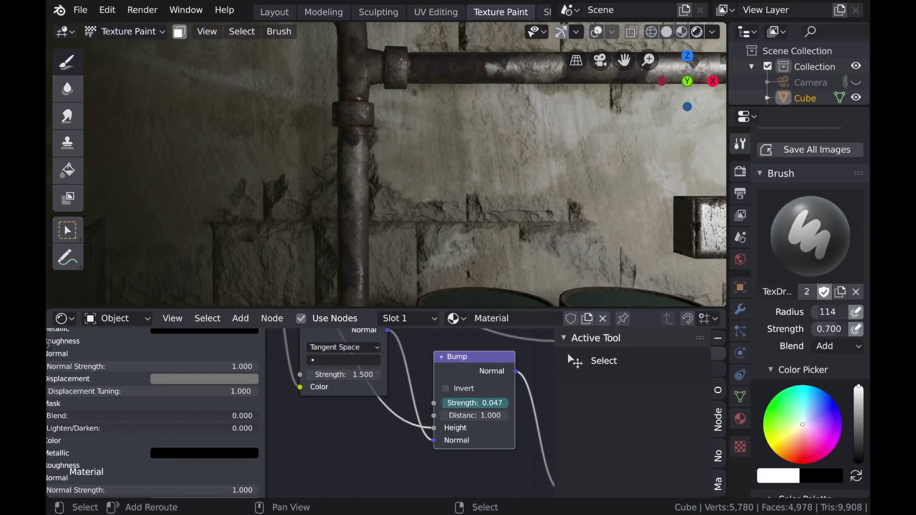
{"action": "left_click_drag", "start_coordinate": [460, 405], "coordinate": [462, 405]}
{"action": "scroll", "coordinate": [394, 213], "scroll_direction": "down", "scroll_amount": 5}
{"action": "middle_click_drag", "start_coordinate": [395, 213], "coordinate": [552, 213]}
{"action": "middle_click_drag", "start_coordinate": [480, 233], "coordinate": [503, 223], "text": "shift"}
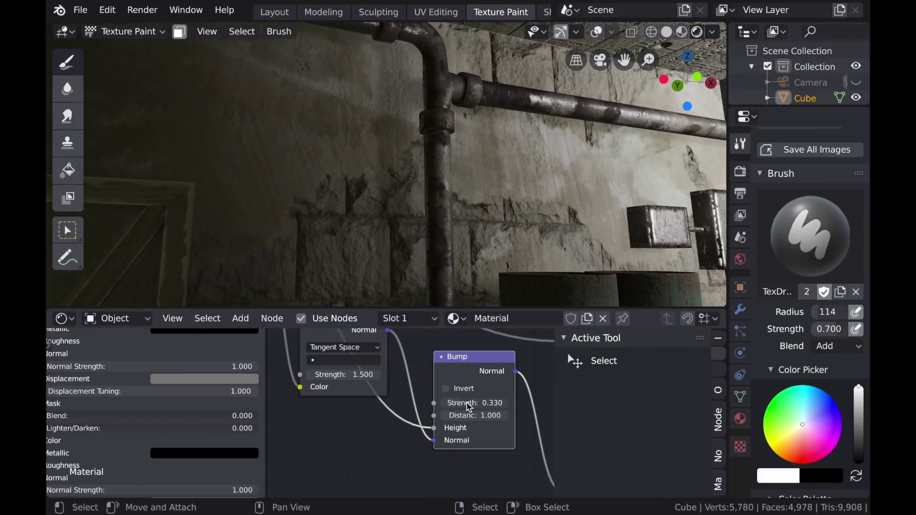
{"action": "left_click_drag", "start_coordinate": [472, 404], "coordinate": [479, 404]}
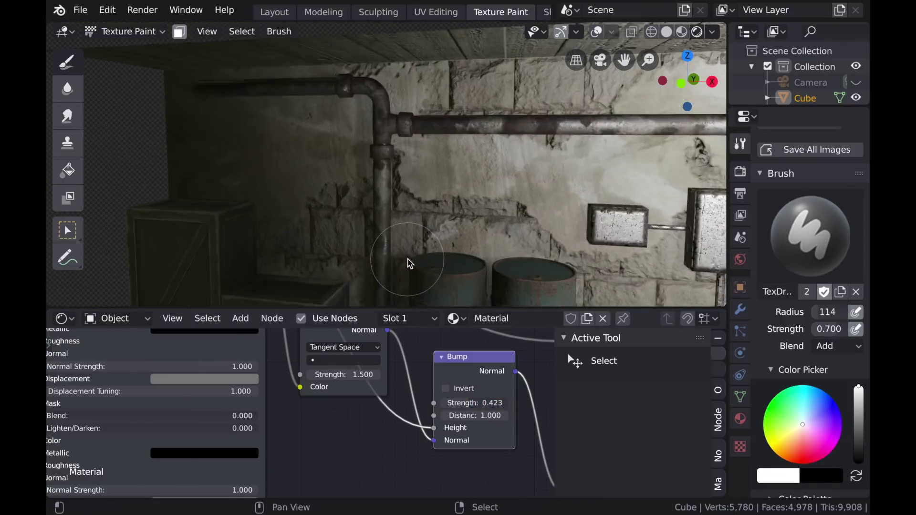
{"action": "scroll", "coordinate": [431, 250], "scroll_direction": "down", "scroll_amount": 8}
{"action": "middle_click_drag", "start_coordinate": [432, 250], "coordinate": [443, 258]}
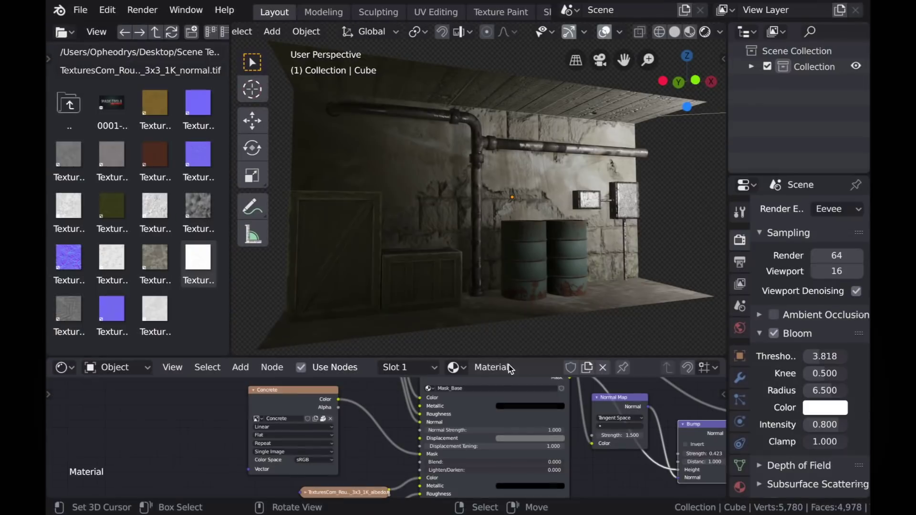
In the Layout workspace, move Mask_Base and its image texture nodes along X, away from the Normal Map node to make room
{"action": "left_click_drag", "start_coordinate": [510, 359], "coordinate": [493, 314]}
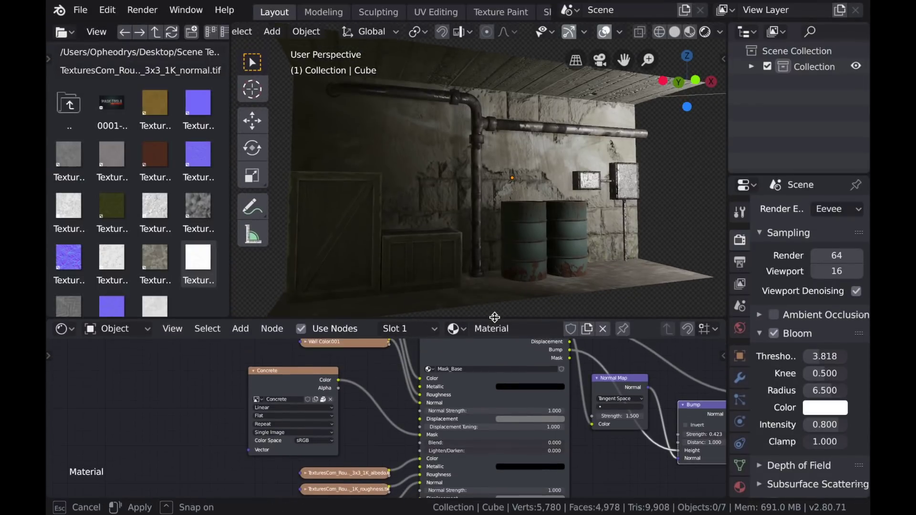
{"action": "scroll", "coordinate": [473, 407], "scroll_direction": "down", "scroll_amount": 3}
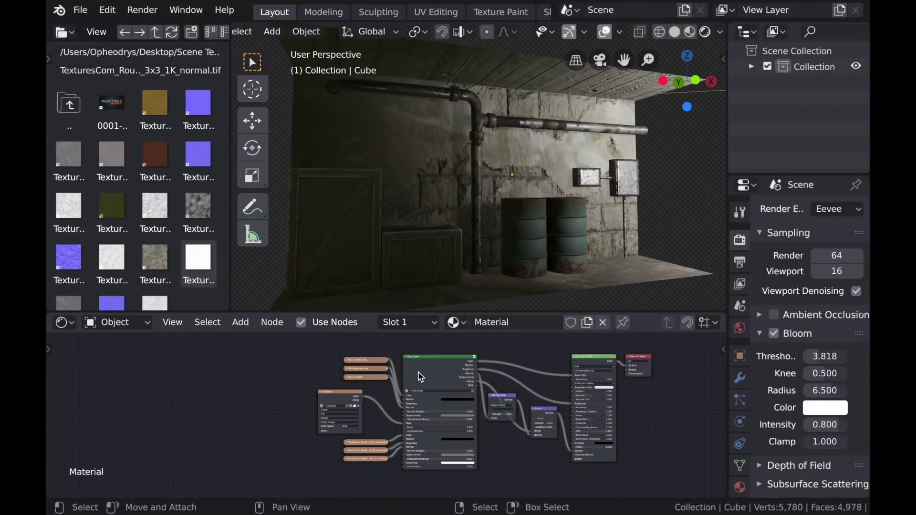
{"action": "left_click_drag", "start_coordinate": [341, 361], "coordinate": [481, 475]}
{"action": "key", "text": "g"}
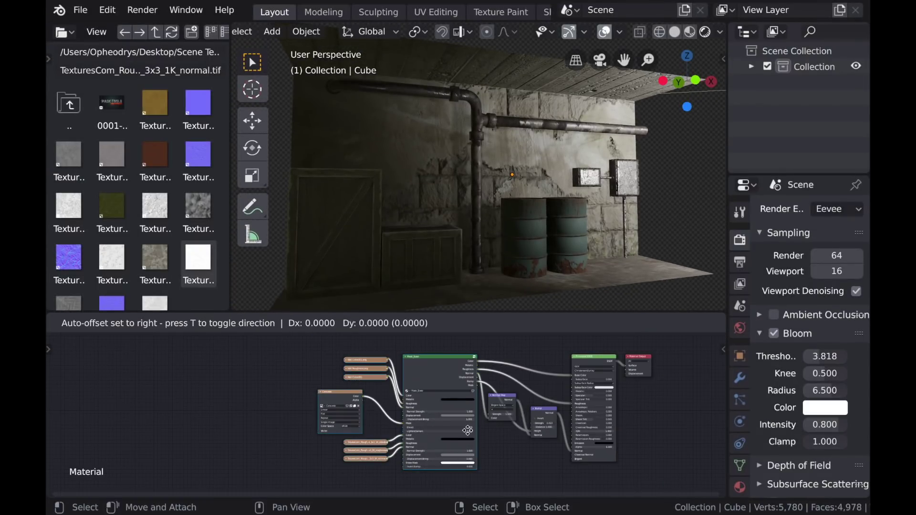
{"action": "key", "text": "x"}
{"action": "left_click", "coordinate": [307, 429]}
{"action": "scroll", "coordinate": [337, 401], "scroll_direction": "up", "scroll_amount": 2}
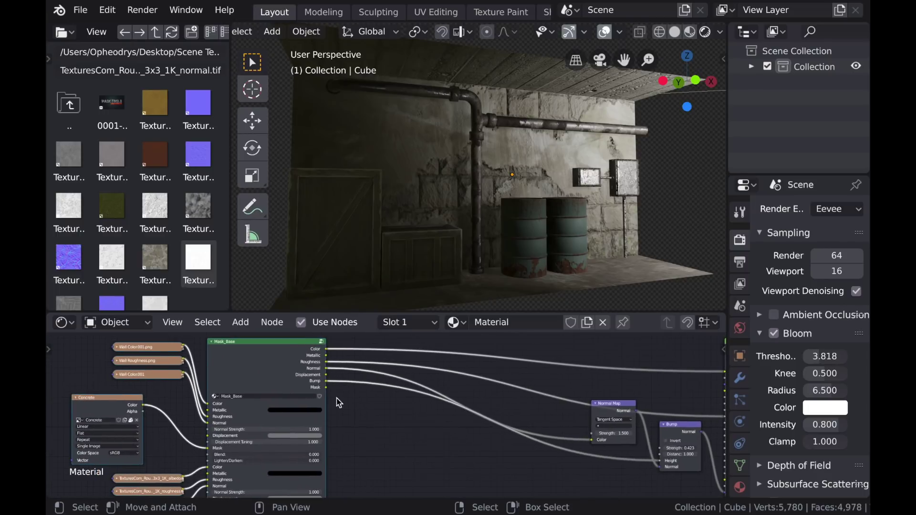
Duplicate Mask_Base along X onto the Color link, and feed the original's Color, Roughness and Normal into the copy's first-layer inputs
{"action": "key", "text": "shift+d"}
{"action": "key", "text": "x"}
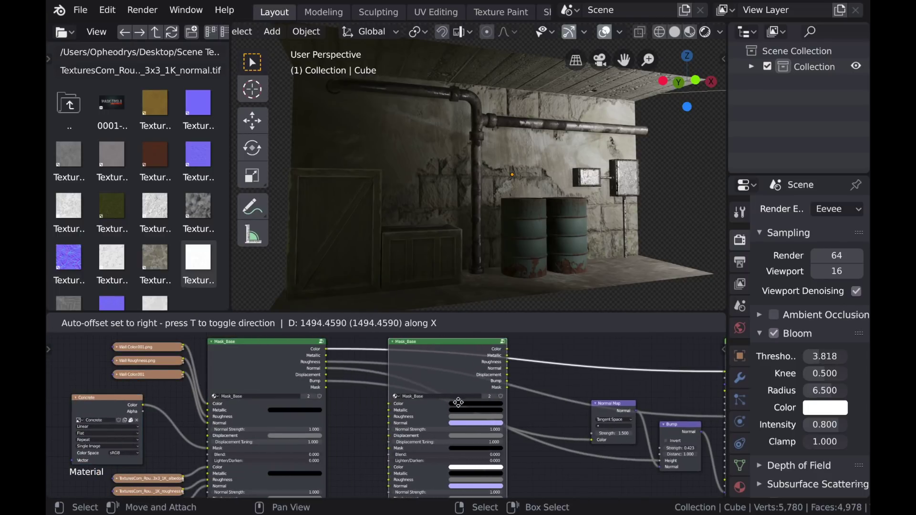
{"action": "left_click", "coordinate": [475, 404]}
{"action": "left_click_drag", "start_coordinate": [326, 362], "coordinate": [406, 423]}
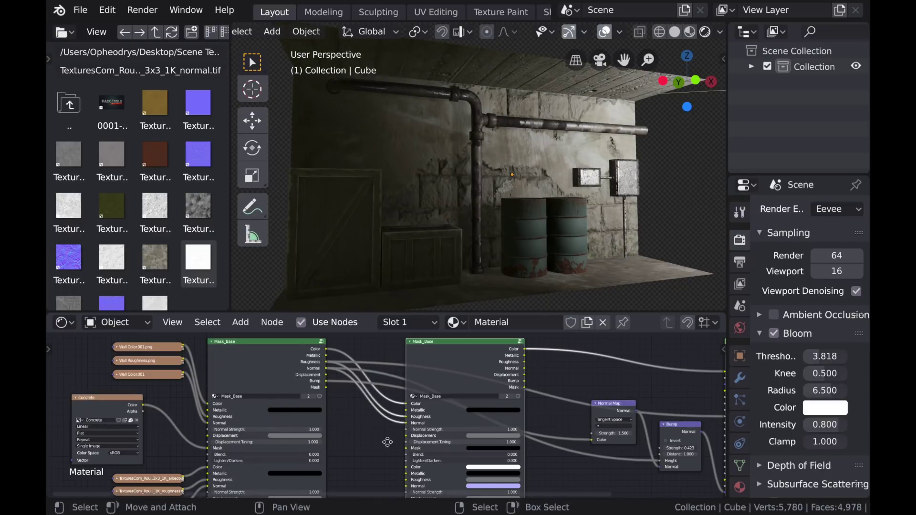
Add the yellow Paint_1K_albedo.tif texture between the two Mask_Base nodes and try linking it to the second node's second-layer Color
{"action": "scroll", "coordinate": [387, 436], "scroll_direction": "down", "scroll_amount": 2}
{"action": "left_click_drag", "start_coordinate": [158, 113], "coordinate": [392, 404]}
{"action": "scroll", "coordinate": [414, 419], "scroll_direction": "up", "scroll_amount": 1}
{"action": "scroll", "coordinate": [440, 392], "scroll_direction": "up", "scroll_amount": 2}
{"action": "scroll", "coordinate": [440, 393], "scroll_direction": "down", "scroll_amount": 1}
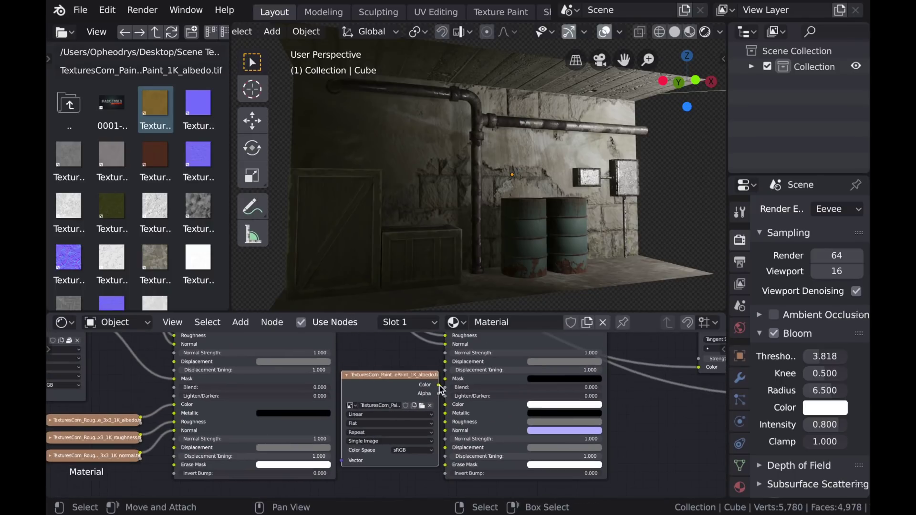
{"action": "left_click_drag", "start_coordinate": [439, 384], "coordinate": [446, 405]}
{"action": "scroll", "coordinate": [479, 406], "scroll_direction": "down", "scroll_amount": 3}
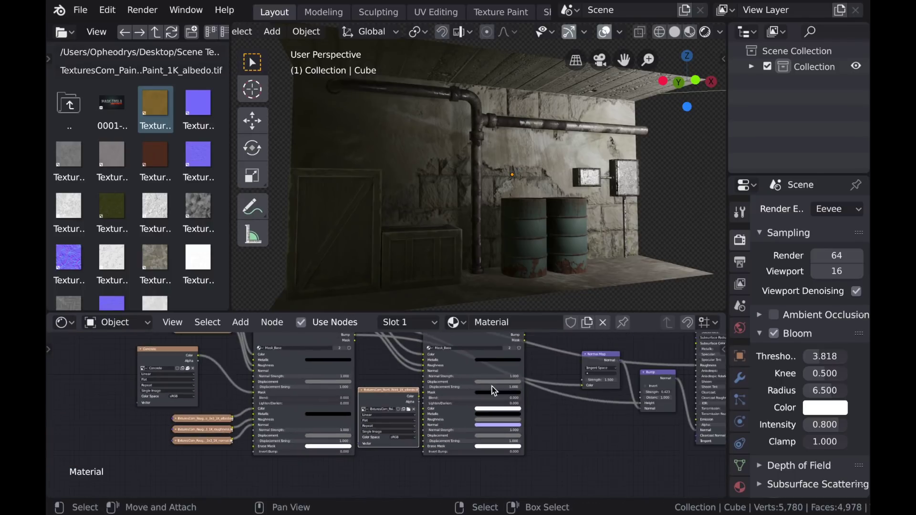
Shift the second Mask_Base along X, connect the paint texture's Color to its second-layer Color input, and collapse the texture node
{"action": "key", "text": "g"}
{"action": "key", "text": "x"}
{"action": "left_click", "coordinate": [495, 354]}
{"action": "scroll", "coordinate": [466, 413], "scroll_direction": "up", "scroll_amount": 5}
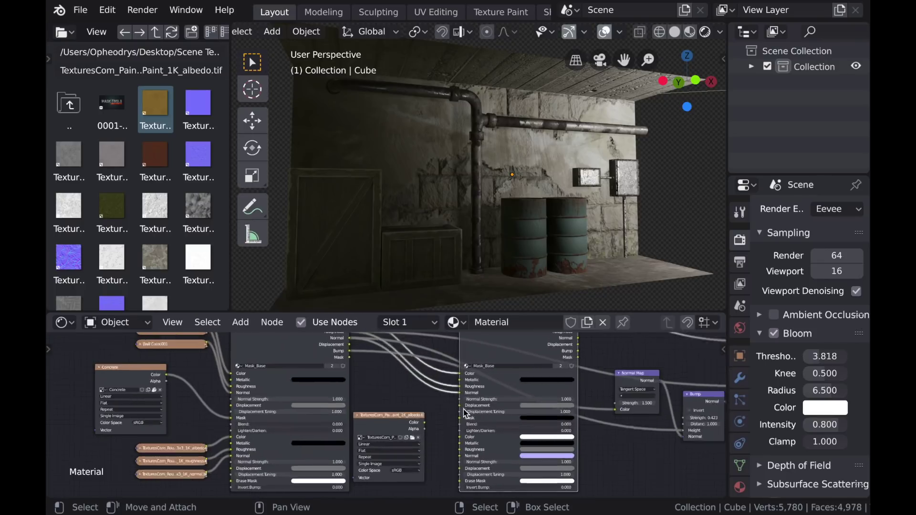
{"action": "left_click_drag", "start_coordinate": [431, 414], "coordinate": [480, 436]}
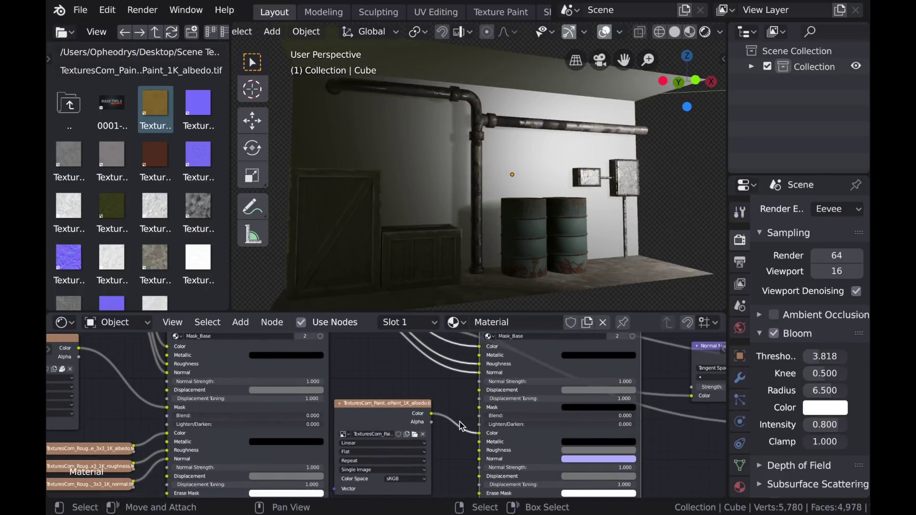
{"action": "scroll", "coordinate": [373, 412], "scroll_direction": "down", "scroll_amount": 1}
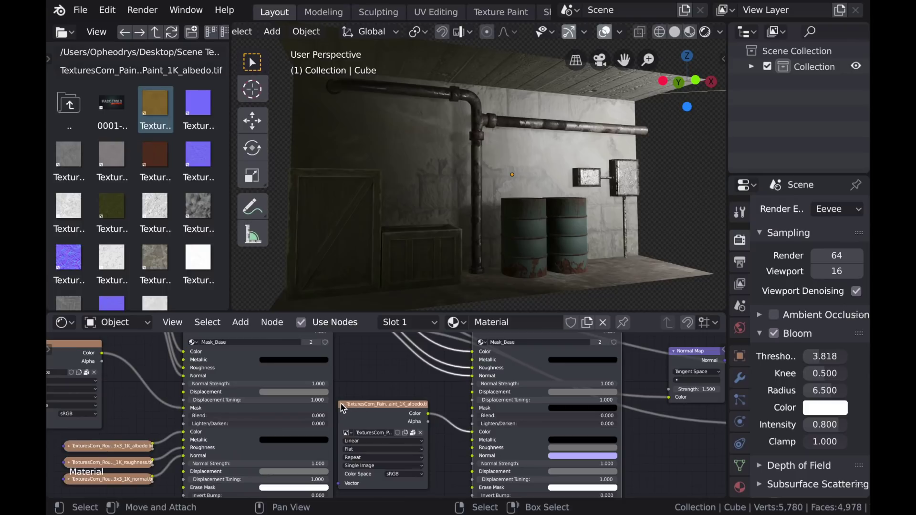
{"action": "key", "text": "h"}
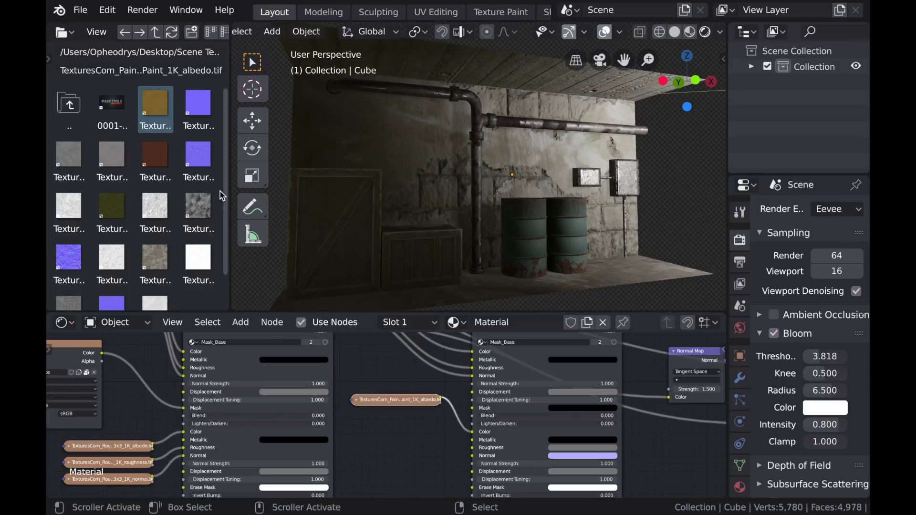
Link the first Mask_Base's Roughness and Normal outputs to the second Mask_Base's second-layer Roughness and Normal inputs
{"action": "scroll", "coordinate": [399, 425], "scroll_direction": "down", "scroll_amount": 1}
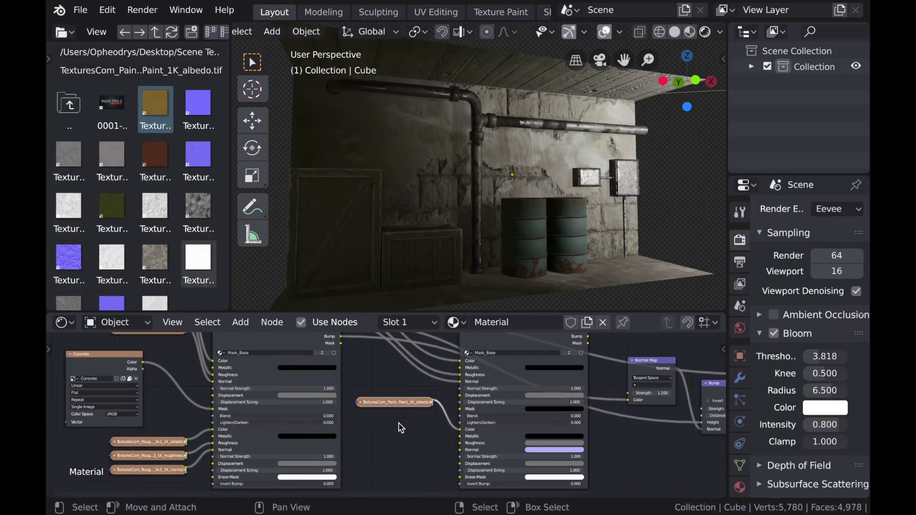
{"action": "middle_click_drag", "start_coordinate": [399, 425], "coordinate": [389, 456]}
{"action": "scroll", "coordinate": [360, 388], "scroll_direction": "up", "scroll_amount": 1}
{"action": "middle_click_drag", "start_coordinate": [360, 388], "coordinate": [353, 402]}
{"action": "scroll", "coordinate": [350, 392], "scroll_direction": "down", "scroll_amount": 1}
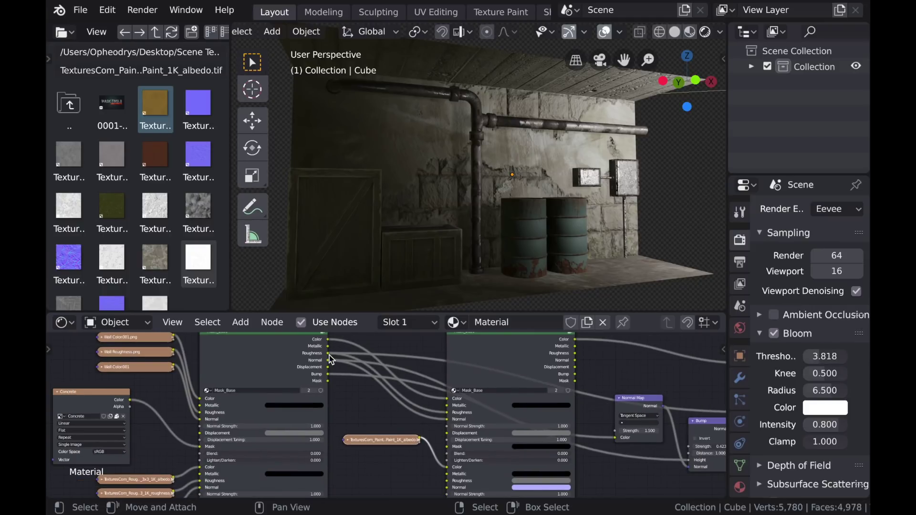
{"action": "left_click_drag", "start_coordinate": [329, 356], "coordinate": [453, 485]}
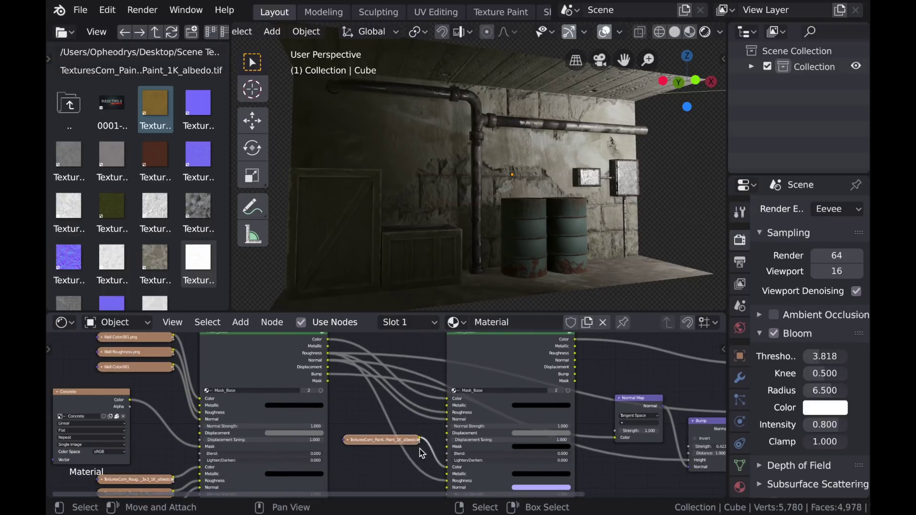
{"action": "scroll", "coordinate": [367, 365], "scroll_direction": "down", "scroll_amount": 1}
{"action": "left_click_drag", "start_coordinate": [335, 365], "coordinate": [444, 478]}
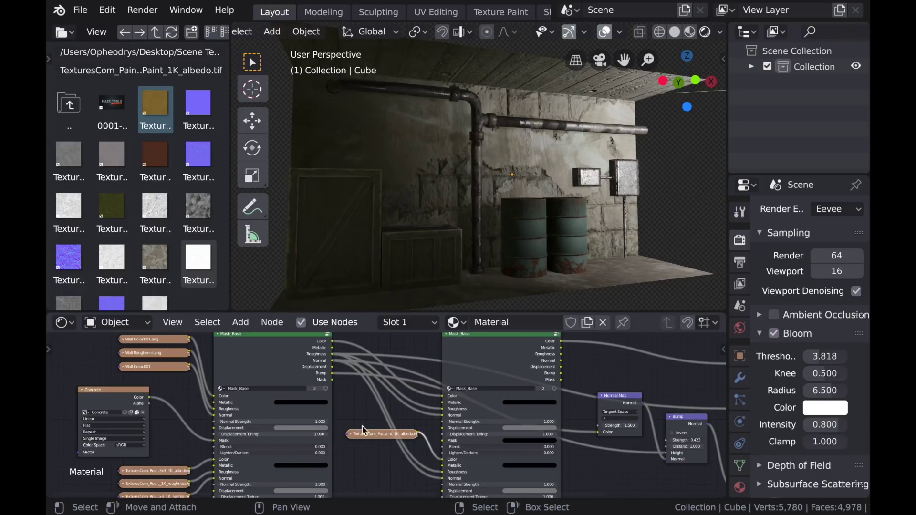
Move the collapsed paint texture node lower between the two Mask_Base nodes to tidy the node tree
{"action": "scroll", "coordinate": [384, 405], "scroll_direction": "down", "scroll_amount": 2}
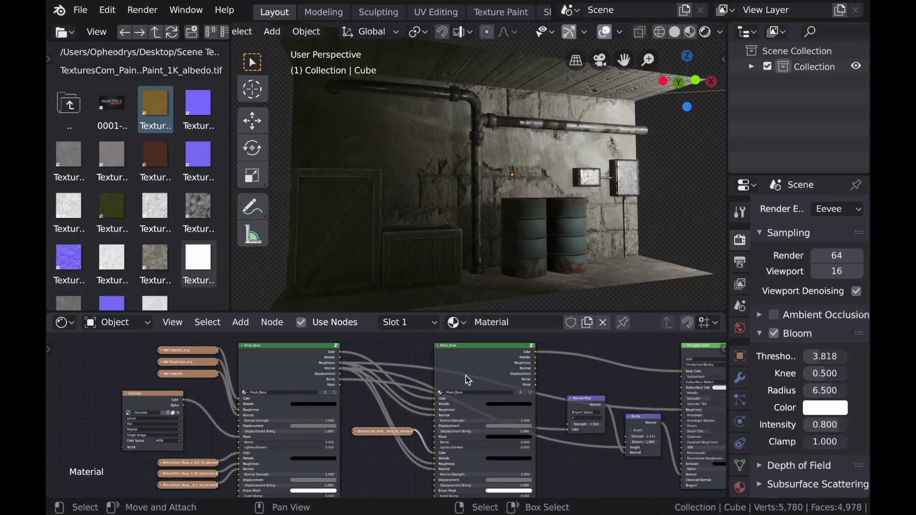
{"action": "scroll", "coordinate": [429, 427], "scroll_direction": "up", "scroll_amount": 3}
{"action": "left_click_drag", "start_coordinate": [391, 410], "coordinate": [395, 457]}
{"action": "scroll", "coordinate": [396, 423], "scroll_direction": "down", "scroll_amount": 2}
{"action": "scroll", "coordinate": [394, 420], "scroll_direction": "up", "scroll_amount": 2}
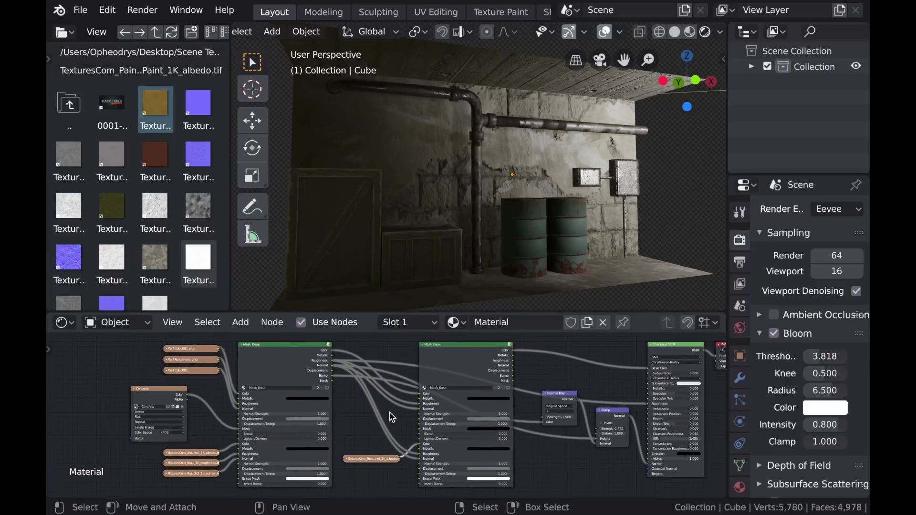
Add a Lines Mask shader from Mask Tools and place it below the first Mask_Base node
{"action": "key", "text": "n"}
{"action": "left_click", "coordinate": [642, 365]}
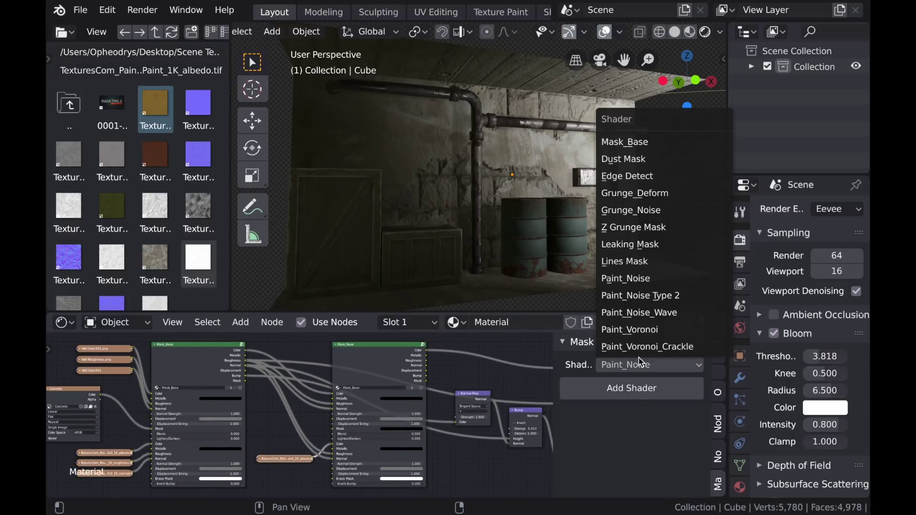
{"action": "left_click", "coordinate": [642, 261]}
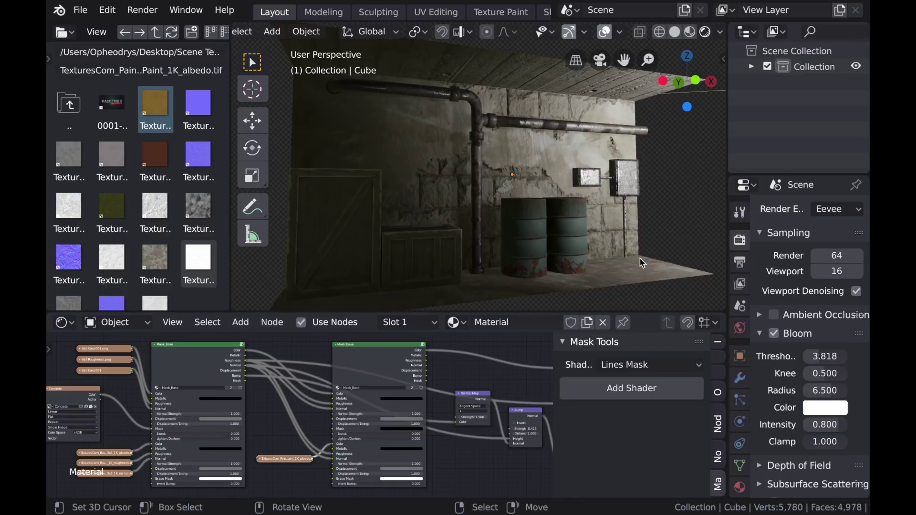
{"action": "left_click", "coordinate": [626, 386]}
{"action": "scroll", "coordinate": [443, 439], "scroll_direction": "down", "scroll_amount": 2}
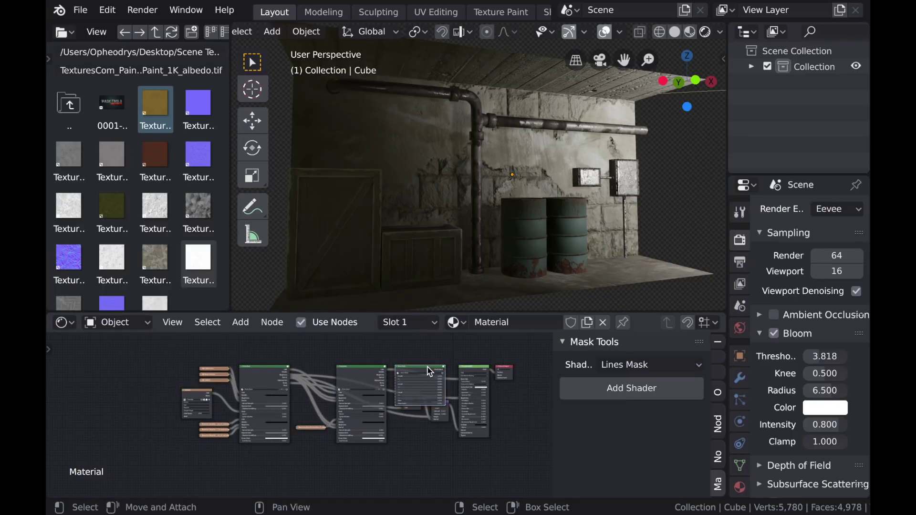
{"action": "left_click_drag", "start_coordinate": [429, 372], "coordinate": [330, 459]}
Connect the Lines Mask's Mask Output to the second Mask_Base's Mask input and inspect the stripes on the walls
{"action": "scroll", "coordinate": [324, 402], "scroll_direction": "up", "scroll_amount": 3}
{"action": "scroll", "coordinate": [324, 401], "scroll_direction": "up", "scroll_amount": 4}
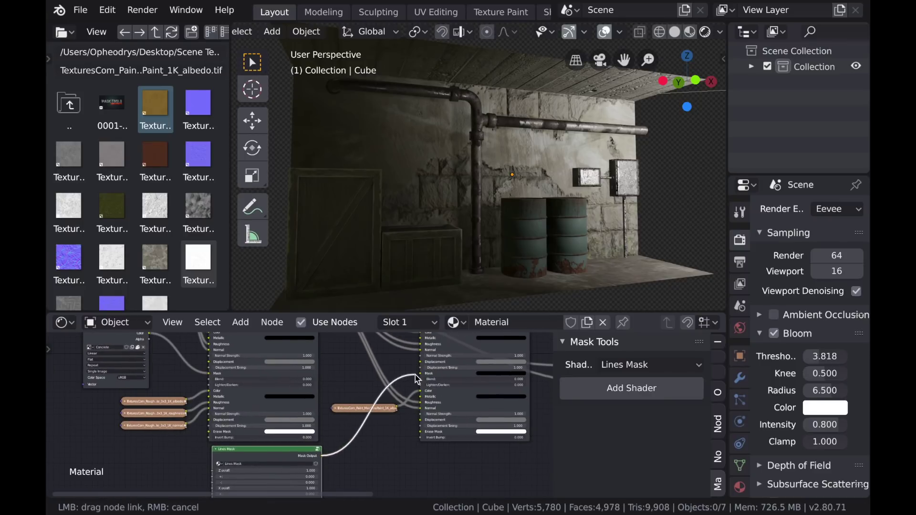
{"action": "left_click_drag", "start_coordinate": [415, 374], "coordinate": [420, 373]}
{"action": "middle_click_drag", "start_coordinate": [456, 196], "coordinate": [478, 204]}
{"action": "scroll", "coordinate": [476, 191], "scroll_direction": "down", "scroll_amount": 2}
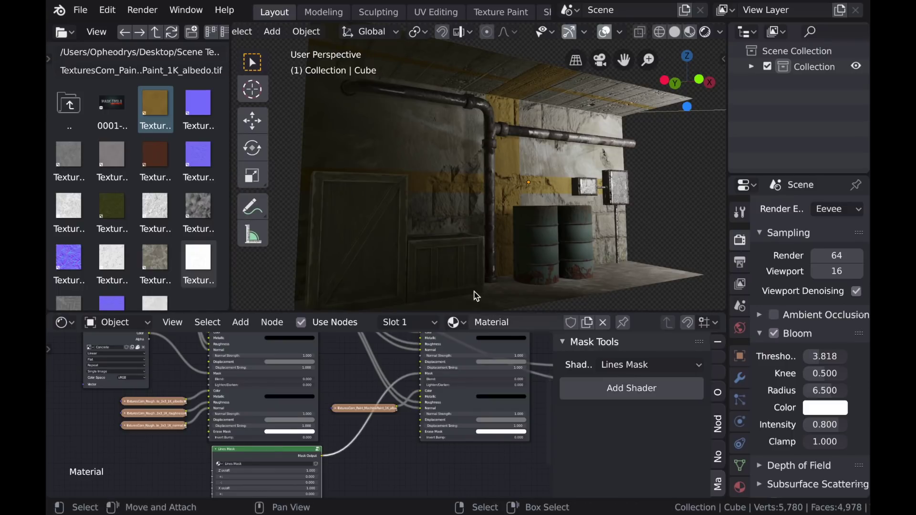
{"action": "middle_click_drag", "start_coordinate": [498, 265], "coordinate": [500, 267]}
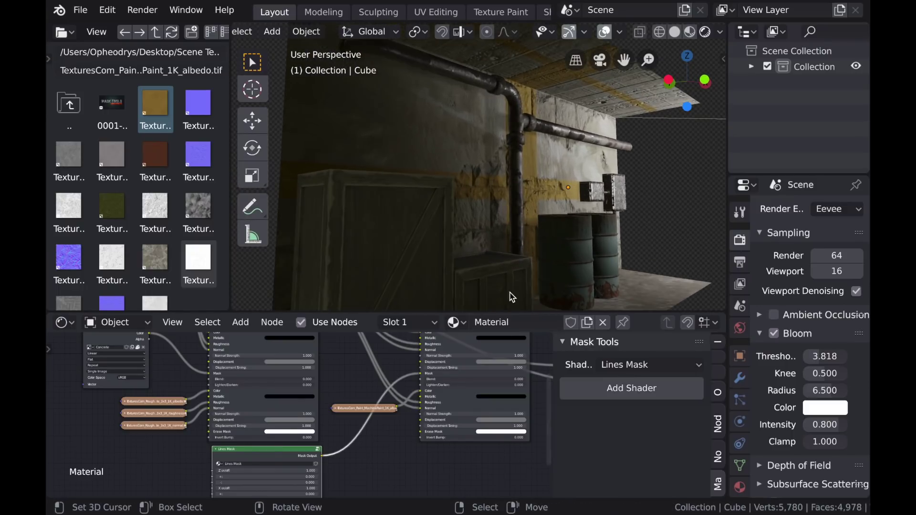
{"action": "scroll", "coordinate": [415, 357], "scroll_direction": "up", "scroll_amount": 5}
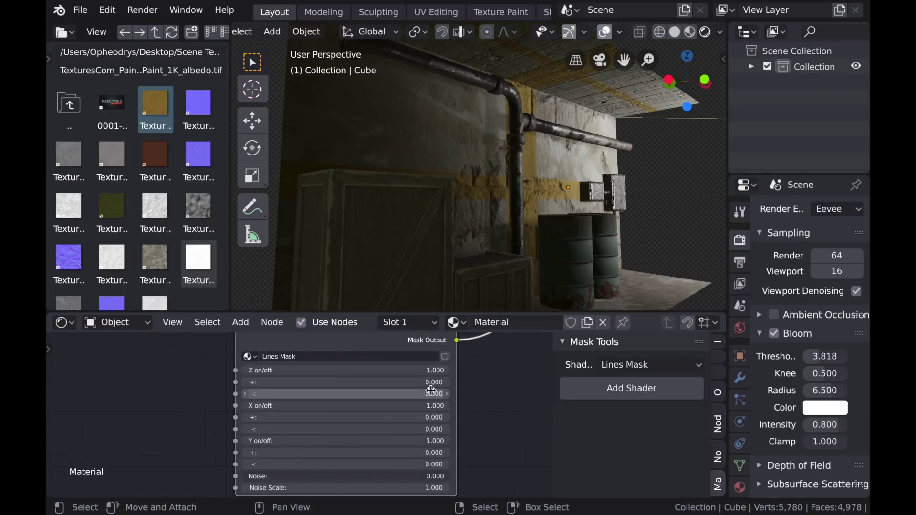
Turn off the vertical stripes by setting the Lines Mask's X on/off and Y on/off values to 0
{"action": "scroll", "coordinate": [439, 397], "scroll_direction": "down", "scroll_amount": 1}
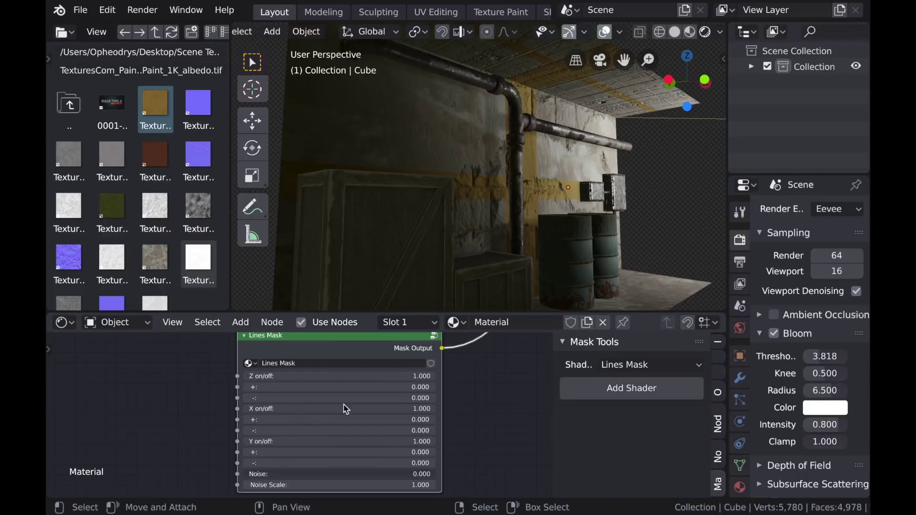
{"action": "left_click_drag", "start_coordinate": [420, 409], "coordinate": [248, 408]}
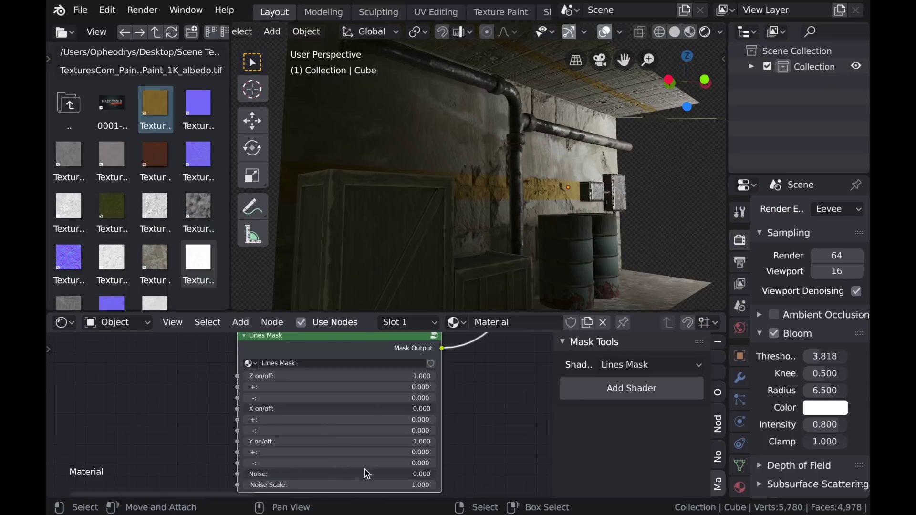
{"action": "left_click_drag", "start_coordinate": [420, 441], "coordinate": [248, 441]}
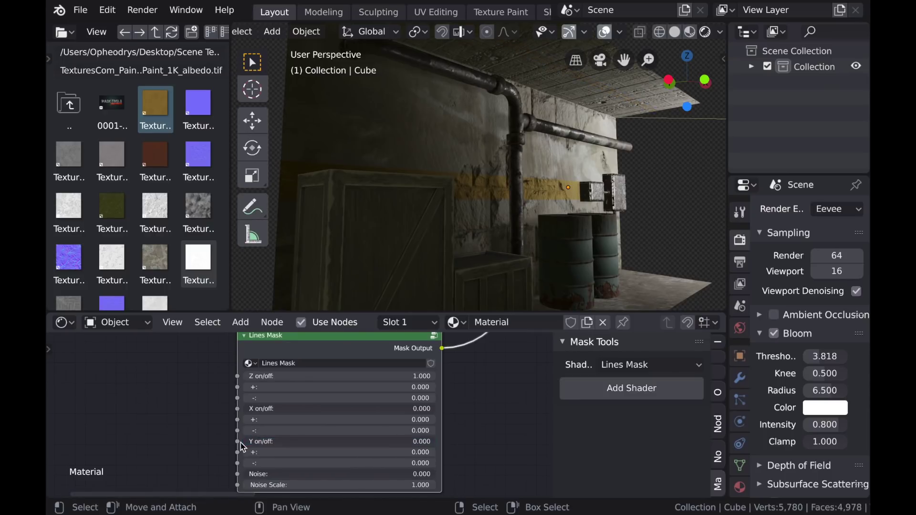
In the front view, try widening the horizontal stripe with Z + values up to 0.300, and return it to 0
{"action": "mouse_move", "coordinate": [495, 211]}
{"action": "middle_mouse_down"}
{"action": "mouse_move", "coordinate": [476, 225]}
{"action": "mouse_move", "coordinate": [490, 224]}
{"action": "middle_mouse_up"}
{"action": "scroll", "coordinate": [490, 225], "scroll_direction": "up", "scroll_amount": 2}
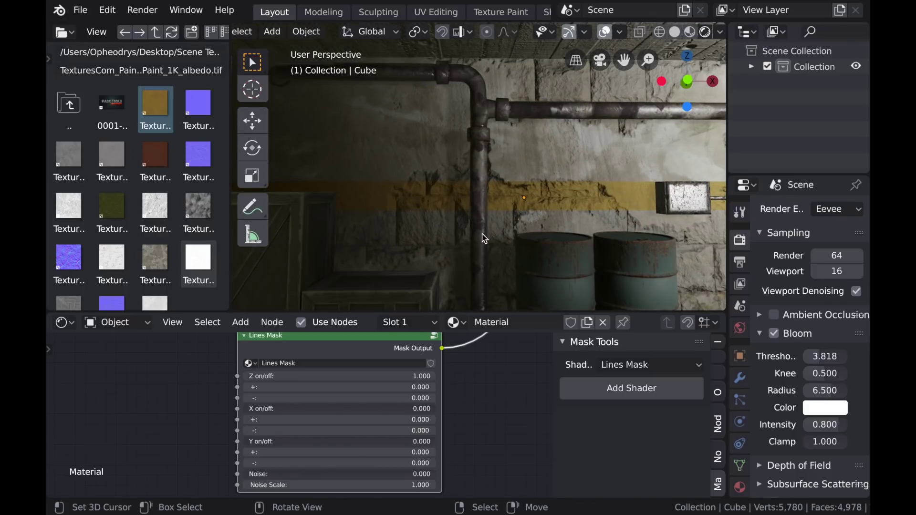
{"action": "scroll", "coordinate": [496, 234], "scroll_direction": "down", "scroll_amount": 1}
{"action": "key", "text": "KP_1"}
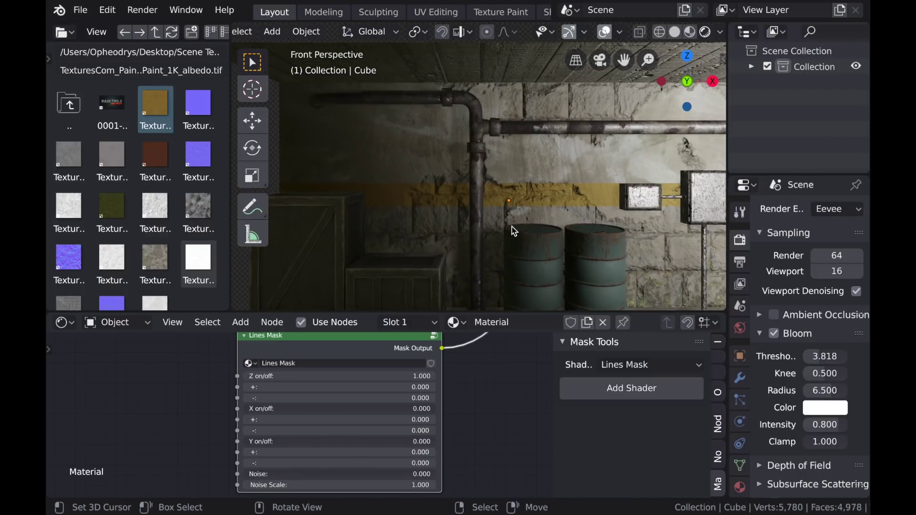
{"action": "scroll", "coordinate": [497, 213], "scroll_direction": "down", "scroll_amount": 2}
{"action": "scroll", "coordinate": [507, 217], "scroll_direction": "down", "scroll_amount": 1}
{"action": "scroll", "coordinate": [505, 222], "scroll_direction": "down", "scroll_amount": 1}
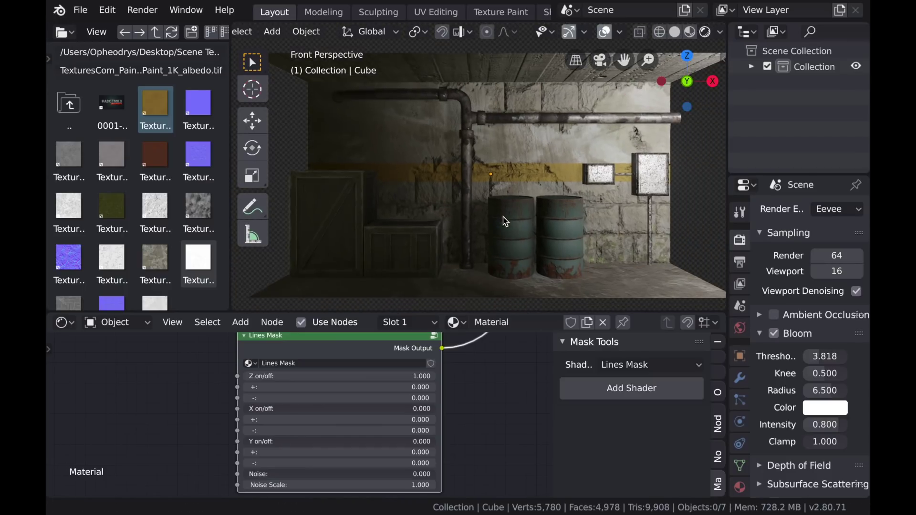
{"action": "left_click", "coordinate": [428, 388]}
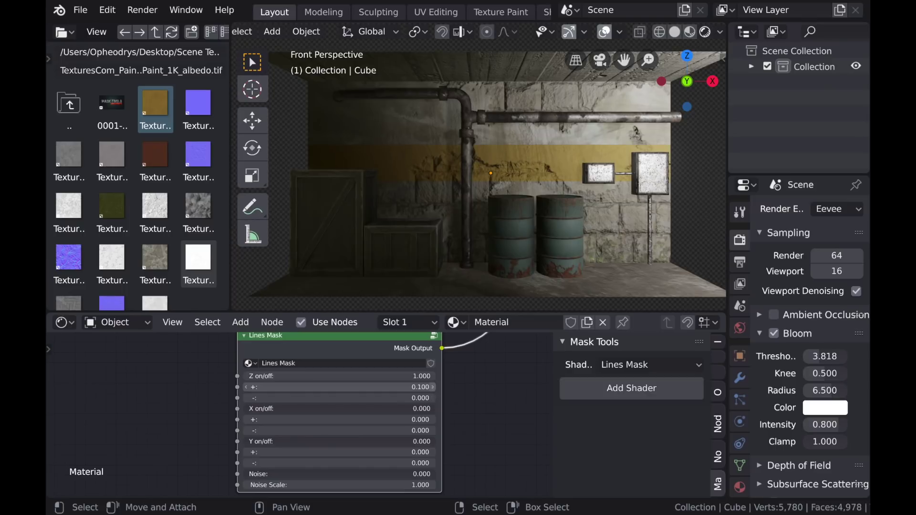
{"action": "left_click", "coordinate": [434, 387]}
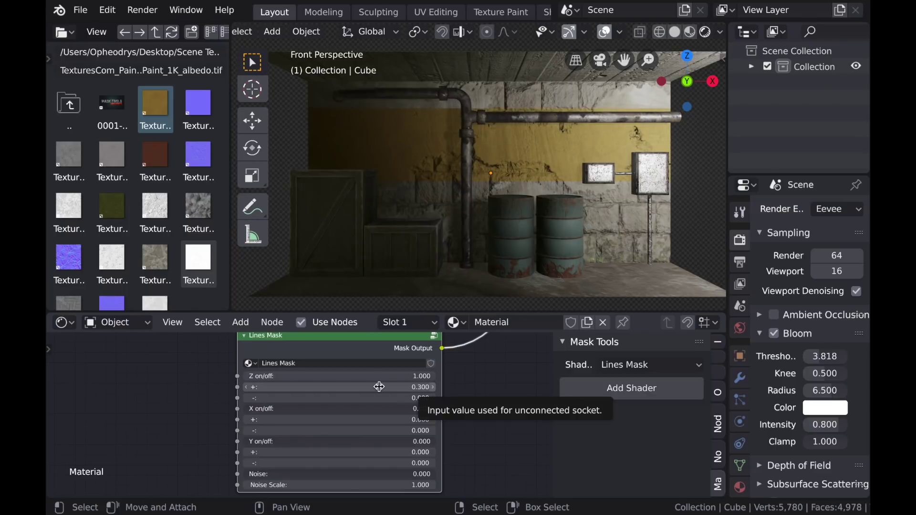
{"action": "left_click", "coordinate": [249, 387]}
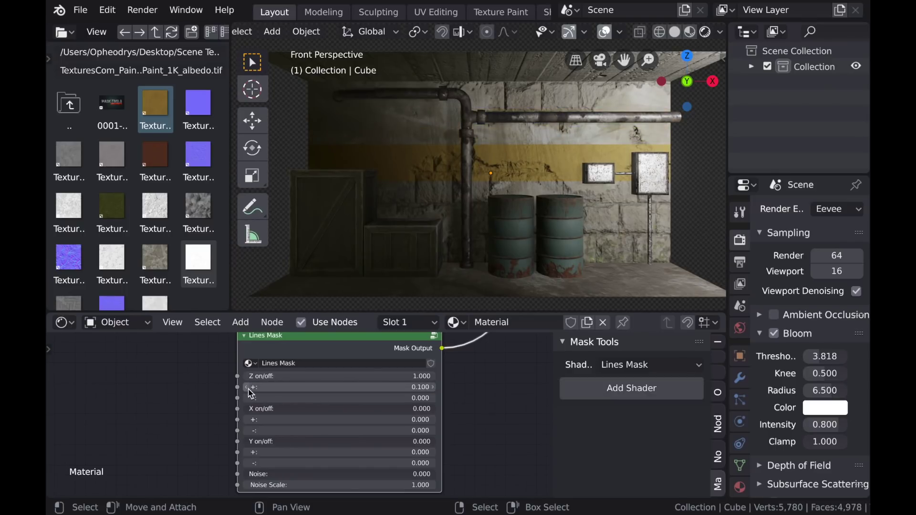
{"action": "left_click", "coordinate": [248, 388]}
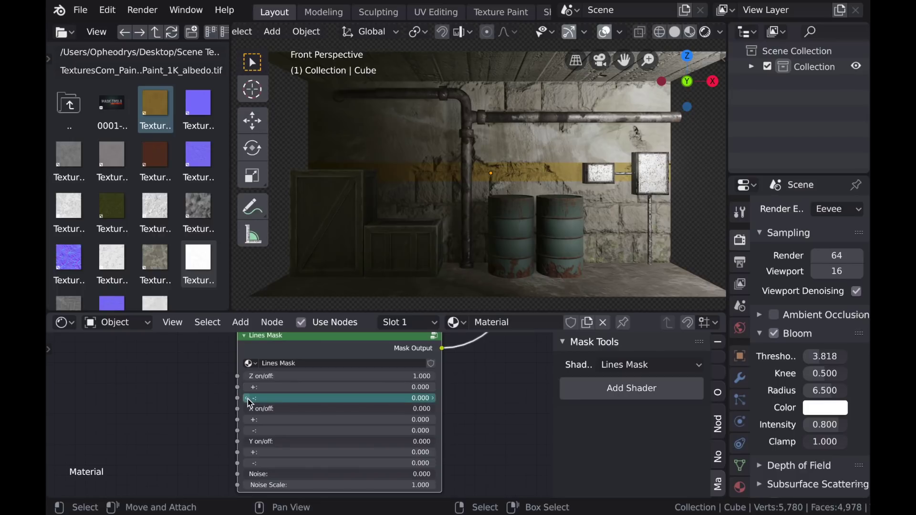
Raise and widen the horizontal wall stripe by setting the Lines Mask's Z + value to 0.120 and Z - value to 0.040
{"action": "left_click", "coordinate": [248, 398]}
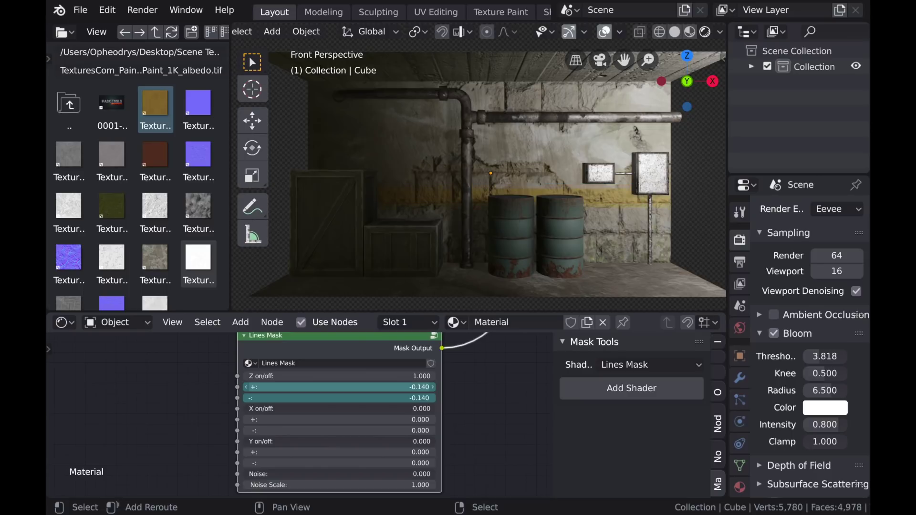
{"action": "left_click_drag", "start_coordinate": [334, 395], "coordinate": [369, 386]}
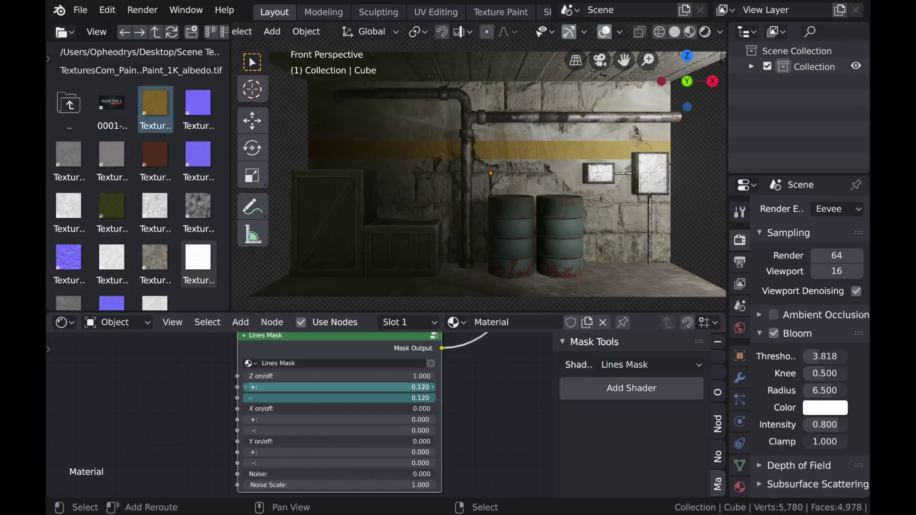
{"action": "left_click_drag", "start_coordinate": [369, 387], "coordinate": [336, 397]}
{"action": "scroll", "coordinate": [345, 399], "scroll_direction": "up", "scroll_amount": 1}
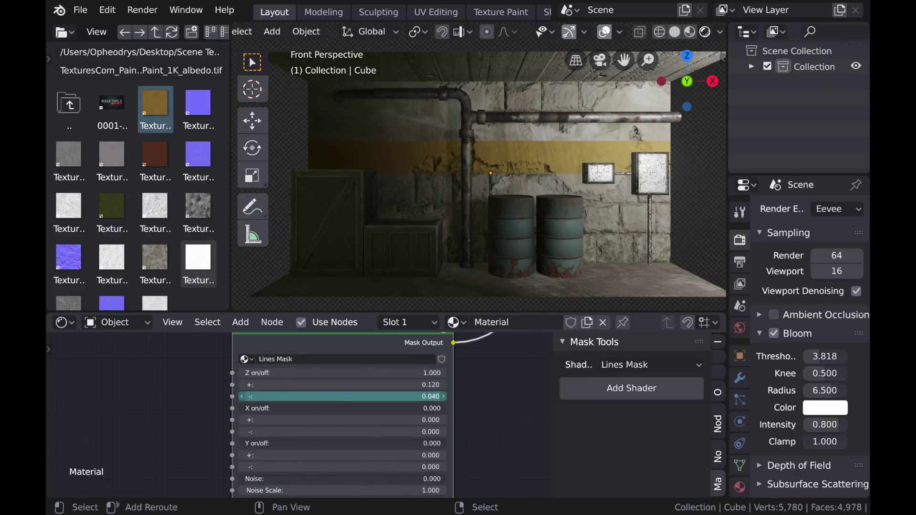
{"action": "scroll", "coordinate": [565, 230], "scroll_direction": "down", "scroll_amount": 3}
{"action": "middle_click_drag", "start_coordinate": [565, 230], "coordinate": [527, 220]}
{"action": "scroll", "coordinate": [550, 231], "scroll_direction": "up", "scroll_amount": 5}
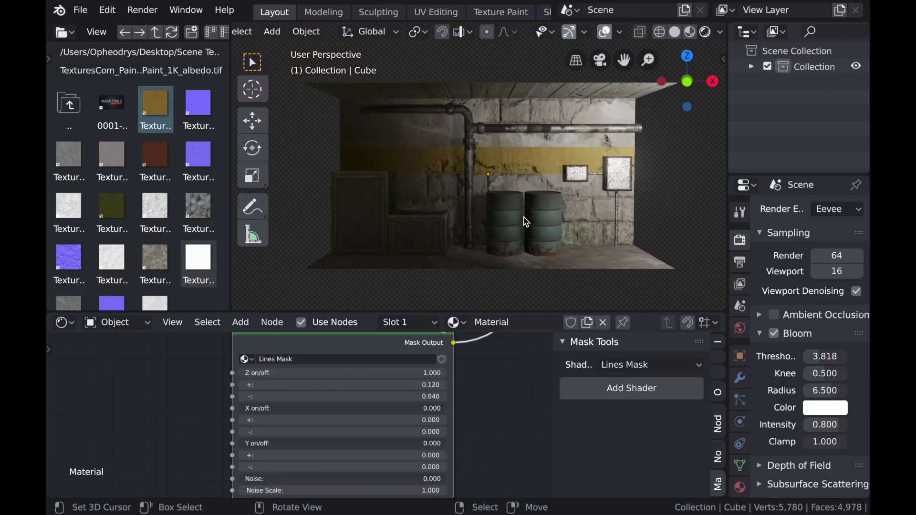
{"action": "scroll", "coordinate": [527, 222], "scroll_direction": "up", "scroll_amount": 1}
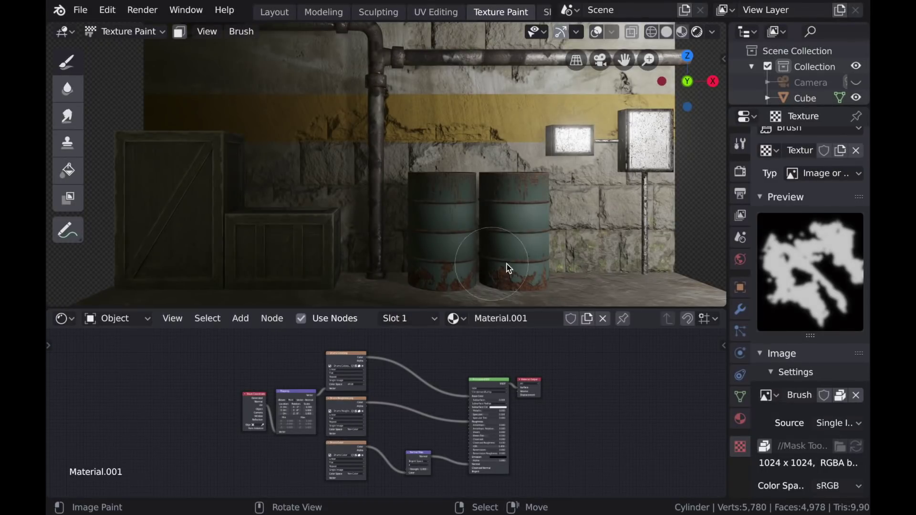
In the drums' material, cut the three image texture output links and move the texture and mapping nodes away from the Principled shader
{"action": "middle_click_drag", "start_coordinate": [428, 414], "coordinate": [427, 413]}
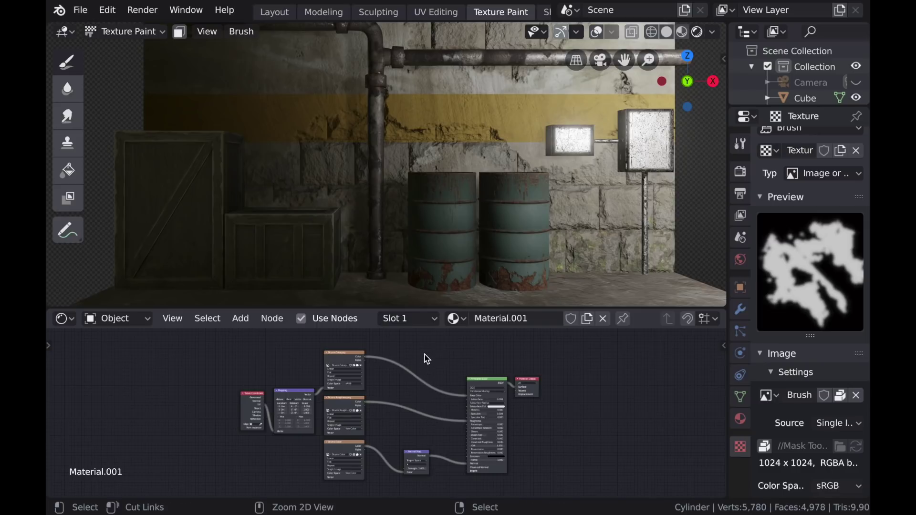
{"action": "right_click_drag", "start_coordinate": [389, 456], "coordinate": [389, 472], "text": "ctrl"}
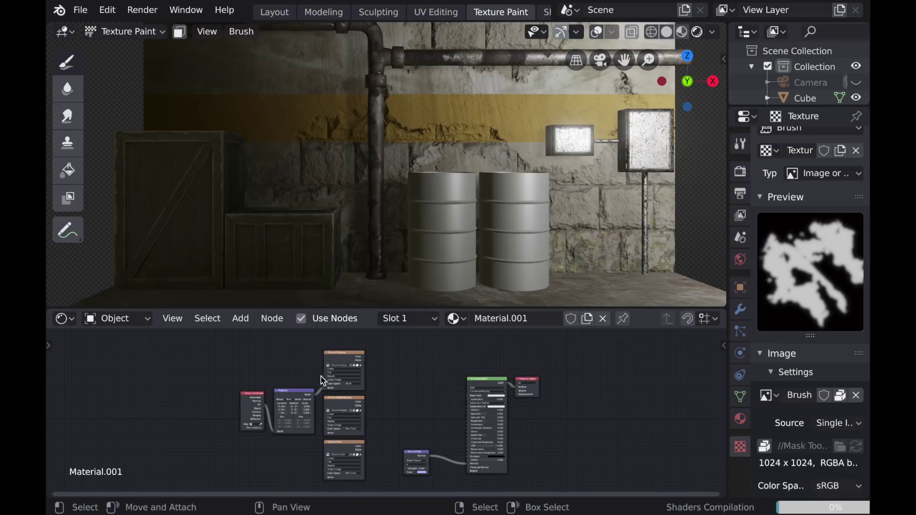
{"action": "left_click_drag", "start_coordinate": [231, 354], "coordinate": [367, 471]}
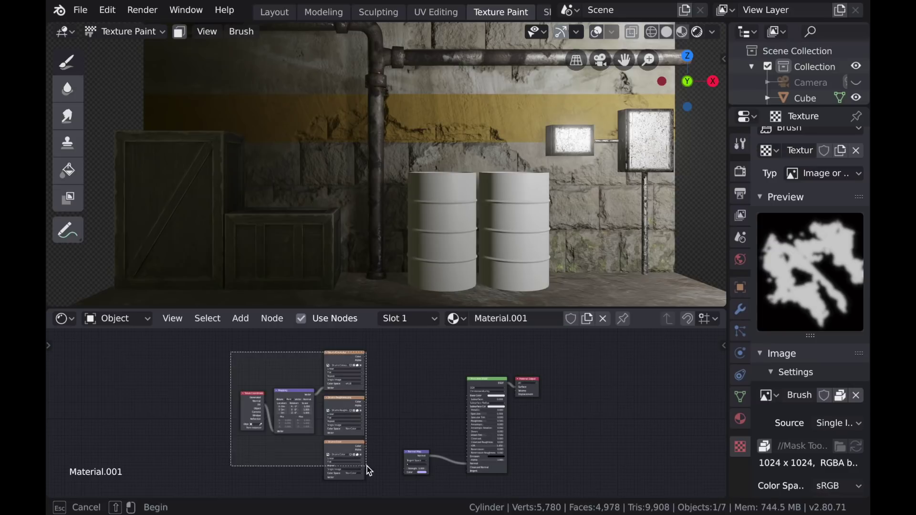
{"action": "key", "text": "g"}
{"action": "key", "text": "x"}
{"action": "left_click", "coordinate": [269, 420]}
Add a Mask_Base shader from Mask Tools to the drums' node tree
{"action": "key", "text": "n"}
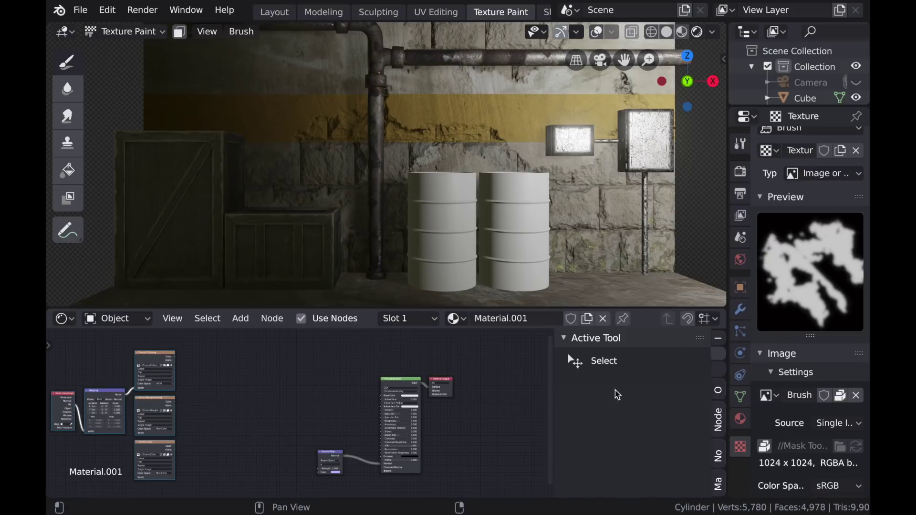
{"action": "left_click", "coordinate": [718, 483]}
{"action": "left_click", "coordinate": [664, 363]}
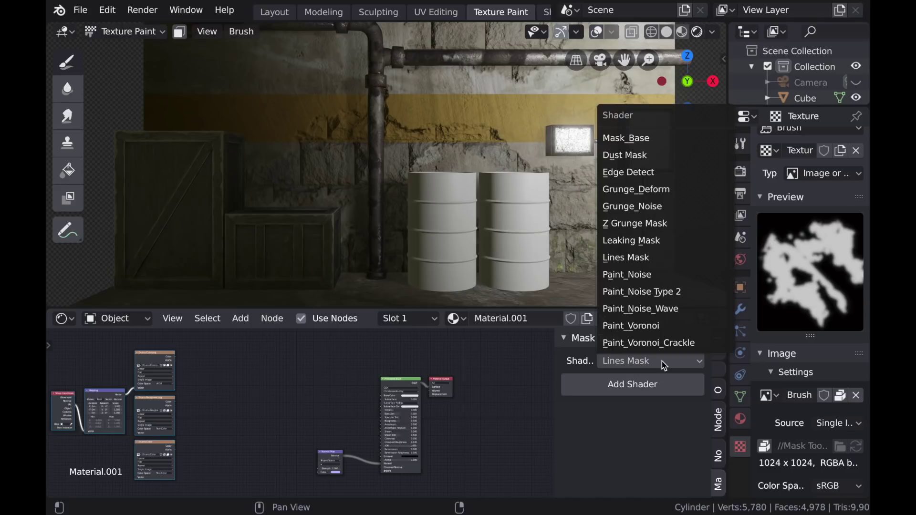
{"action": "left_click", "coordinate": [621, 138]}
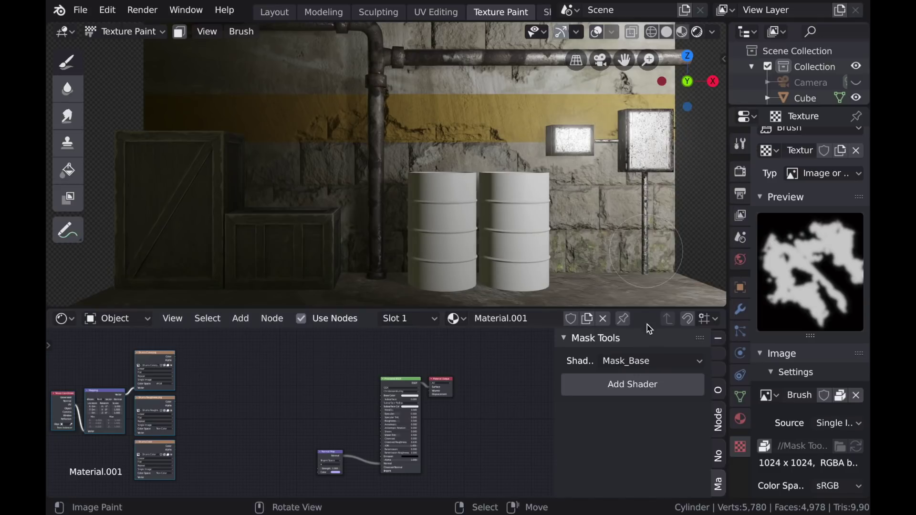
{"action": "left_click", "coordinate": [644, 387]}
{"action": "key", "text": "Home"}
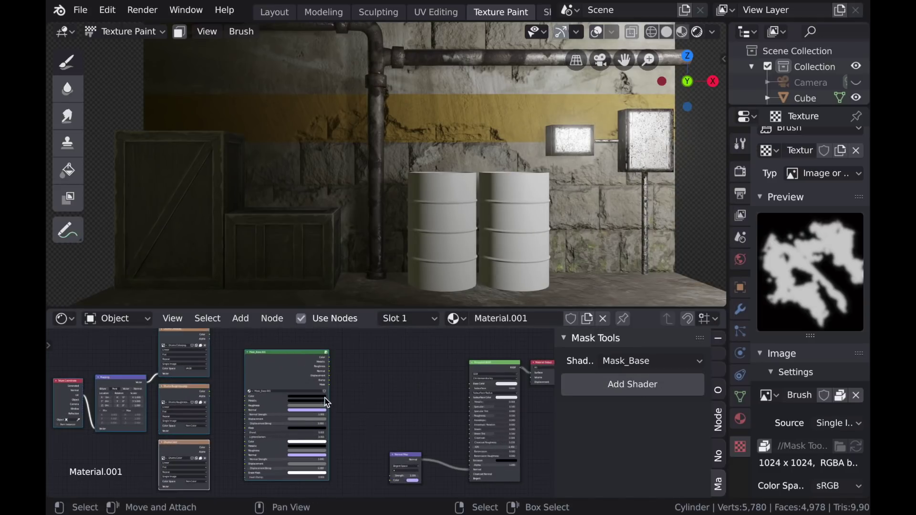
Connect Mask_Base's Color output to the Principled Base Color, and the three drum textures to its first-layer Color, Roughness and Normal inputs
{"action": "left_click_drag", "start_coordinate": [351, 362], "coordinate": [492, 387]}
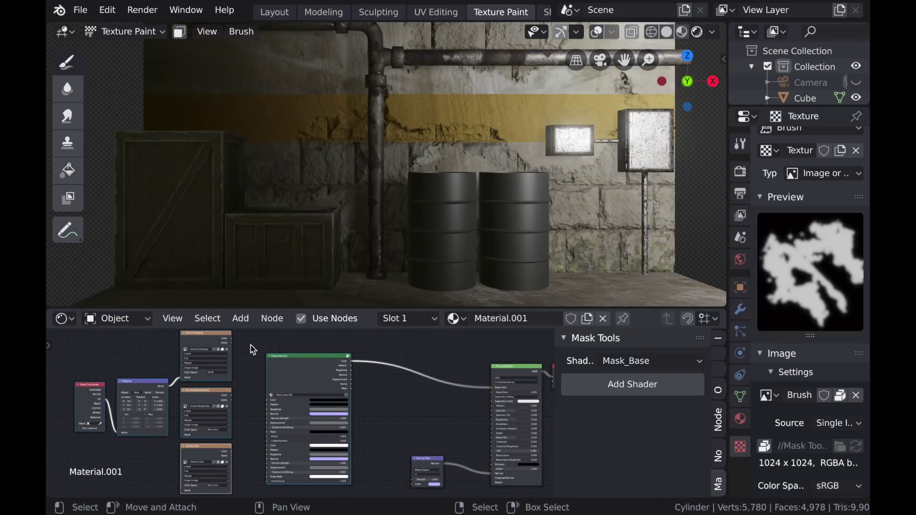
{"action": "left_click_drag", "start_coordinate": [232, 339], "coordinate": [266, 432]}
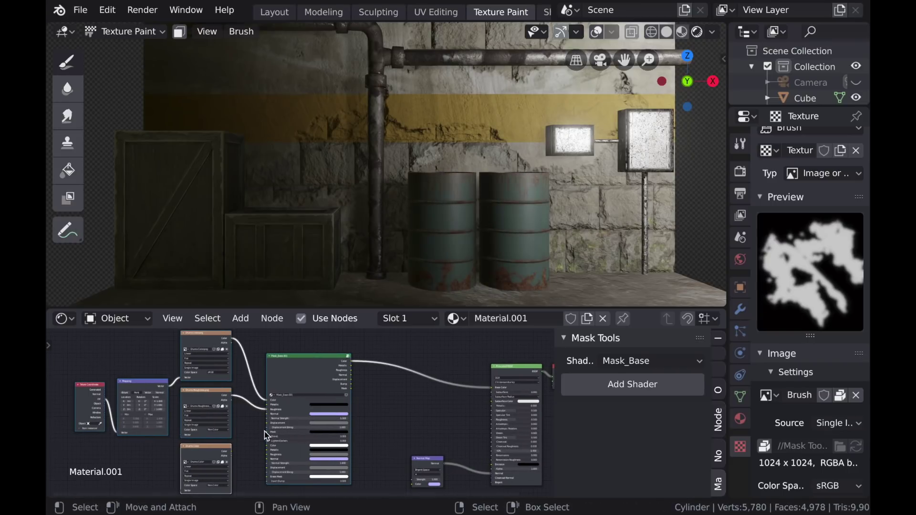
{"action": "middle_click_drag", "start_coordinate": [264, 431], "coordinate": [271, 421]}
{"action": "left_click_drag", "start_coordinate": [238, 442], "coordinate": [273, 405]}
Collapse the three drum texture nodes and scale their spacing down into a compact stack
{"action": "left_click", "coordinate": [189, 436]}
{"action": "left_click", "coordinate": [189, 381]}
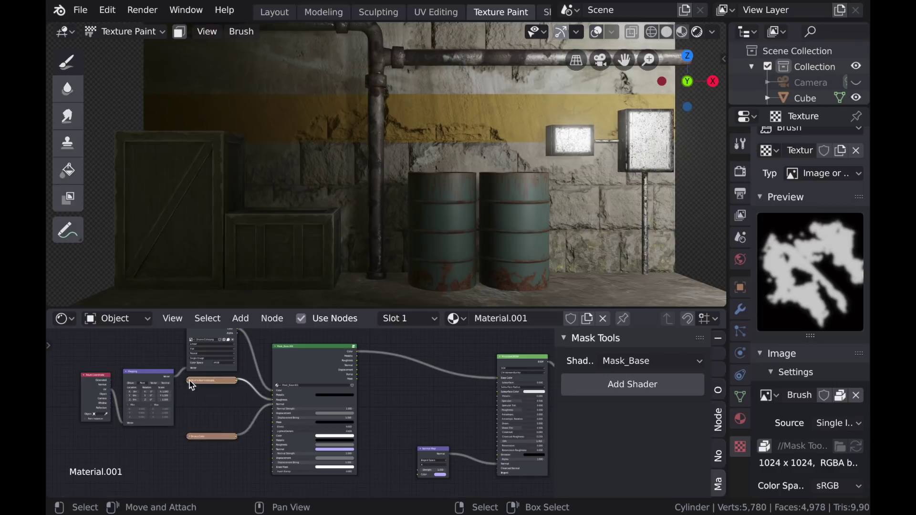
{"action": "middle_click_drag", "start_coordinate": [190, 382], "coordinate": [195, 410]}
{"action": "left_click", "coordinate": [195, 352]}
{"action": "left_click_drag", "start_coordinate": [192, 340], "coordinate": [232, 475]}
{"action": "key", "text": "s"}
{"action": "left_click", "coordinate": [214, 399]}
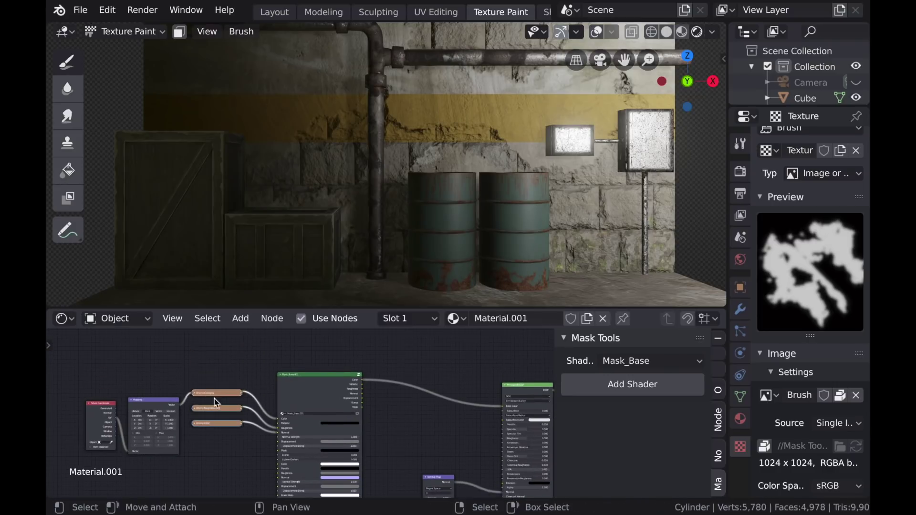
{"action": "key", "text": "s"}
{"action": "left_click", "coordinate": [215, 403]}
{"action": "middle_click_drag", "start_coordinate": [215, 403], "coordinate": [203, 376]}
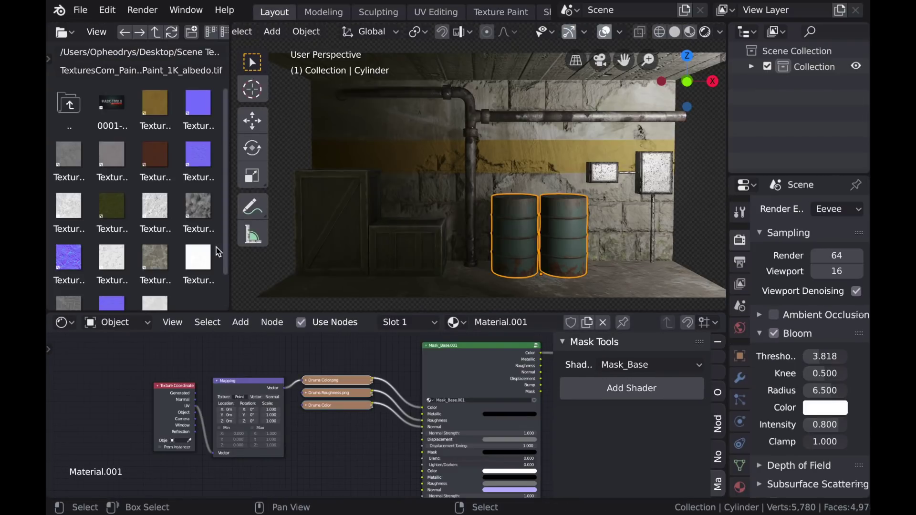
Bring in the paint albedo texture, collapse its node and connect its color to Mask_Base's second-layer Color input
{"action": "mouse_move", "coordinate": [262, 348]}
{"action": "middle_mouse_down"}
{"action": "mouse_move", "coordinate": [279, 362]}
{"action": "mouse_move", "coordinate": [253, 337]}
{"action": "middle_mouse_up"}
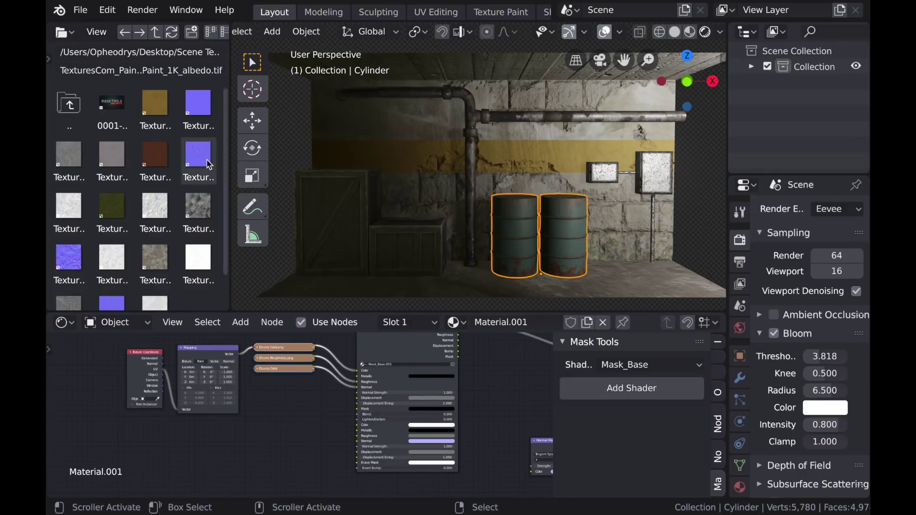
{"action": "left_click_drag", "start_coordinate": [155, 106], "coordinate": [285, 399]}
{"action": "scroll", "coordinate": [276, 403], "scroll_direction": "up", "scroll_amount": 5}
{"action": "left_click", "coordinate": [286, 398]}
{"action": "key", "text": "h"}
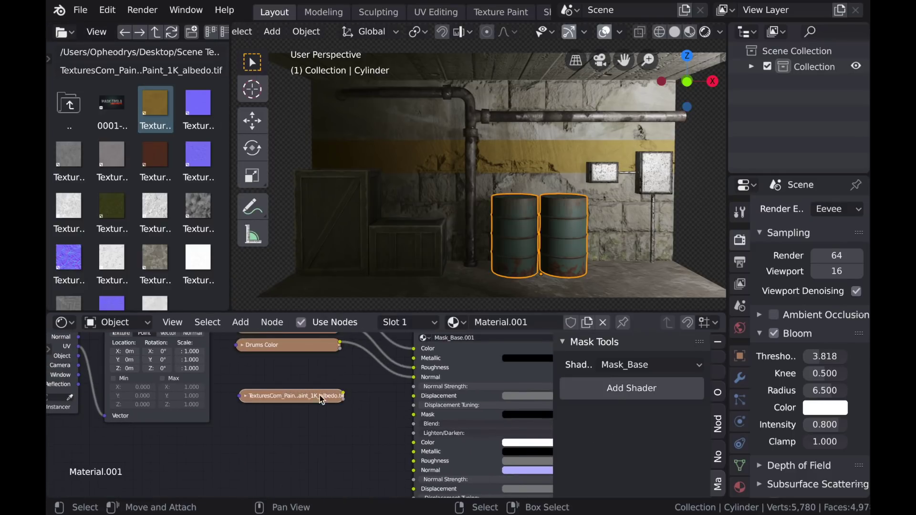
{"action": "left_click_drag", "start_coordinate": [343, 395], "coordinate": [413, 443]}
Bring in the paint roughness texture, place its collapsed node under the albedo and connect it to the second-layer Roughness input
{"action": "left_click_drag", "start_coordinate": [78, 163], "coordinate": [258, 426]}
{"action": "middle_click_drag", "start_coordinate": [261, 429], "coordinate": [256, 386]}
{"action": "left_click", "coordinate": [328, 469]}
{"action": "left_click", "coordinate": [328, 424]}
{"action": "left_click", "coordinate": [255, 389]}
{"action": "left_click_drag", "start_coordinate": [267, 389], "coordinate": [252, 374]}
{"action": "left_click_drag", "start_coordinate": [333, 377], "coordinate": [408, 418]}
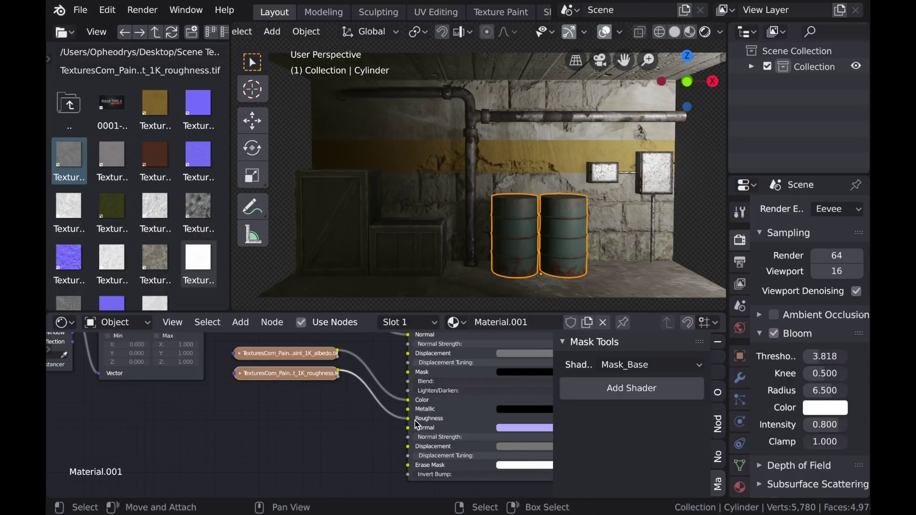
Bring in the paint normal texture, place its collapsed node under the roughness and connect it to the second-layer Normal input
{"action": "left_click_drag", "start_coordinate": [198, 109], "coordinate": [313, 457]}
{"action": "key", "text": "h"}
{"action": "left_click_drag", "start_coordinate": [305, 412], "coordinate": [302, 393]}
{"action": "left_click_drag", "start_coordinate": [338, 390], "coordinate": [408, 427]}
Move the three collapsed paint texture nodes straight down, away from the drum texture nodes
{"action": "scroll", "coordinate": [313, 404], "scroll_direction": "down", "scroll_amount": 3}
{"action": "middle_click_drag", "start_coordinate": [316, 395], "coordinate": [323, 424]}
{"action": "scroll", "coordinate": [316, 418], "scroll_direction": "down", "scroll_amount": 3}
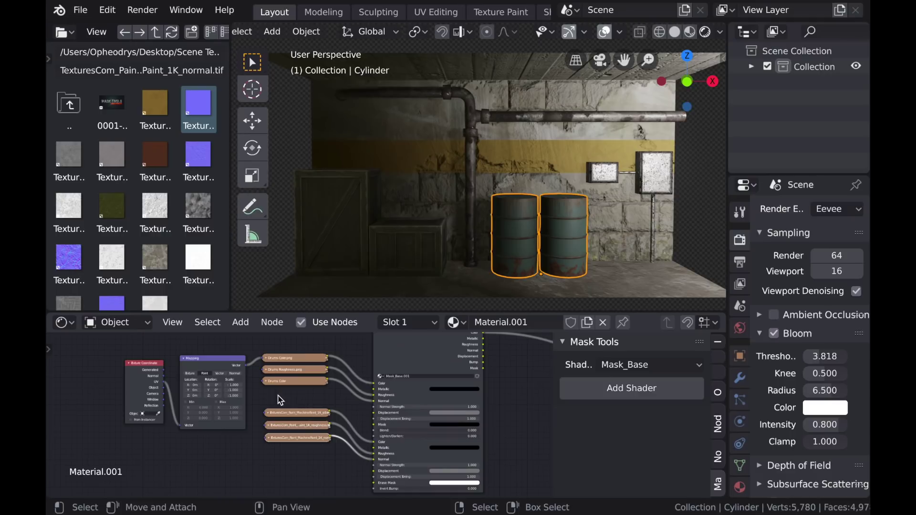
{"action": "left_click_drag", "start_coordinate": [278, 396], "coordinate": [331, 442]}
{"action": "key", "text": "g"}
{"action": "key", "text": "y"}
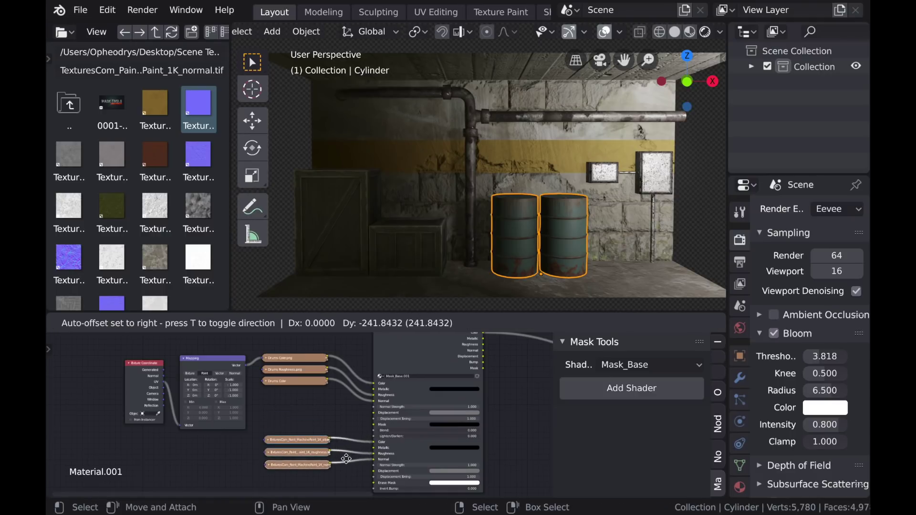
{"action": "left_click", "coordinate": [347, 461]}
Add an Image Texture node and place it below the Mapping node
{"action": "scroll", "coordinate": [300, 445], "scroll_direction": "down", "scroll_amount": 3}
{"action": "middle_click_drag", "start_coordinate": [300, 445], "coordinate": [303, 435]}
{"action": "key", "text": "shift+a"}
{"action": "mouse_move", "coordinate": [215, 436]}
{"action": "mouse_move", "coordinate": [221, 406]}
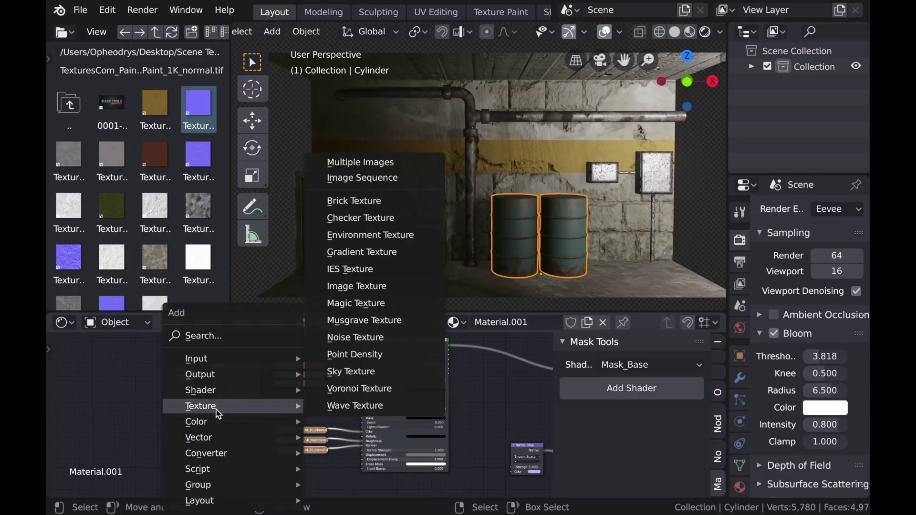
{"action": "left_click", "coordinate": [355, 287]}
{"action": "left_click", "coordinate": [213, 429]}
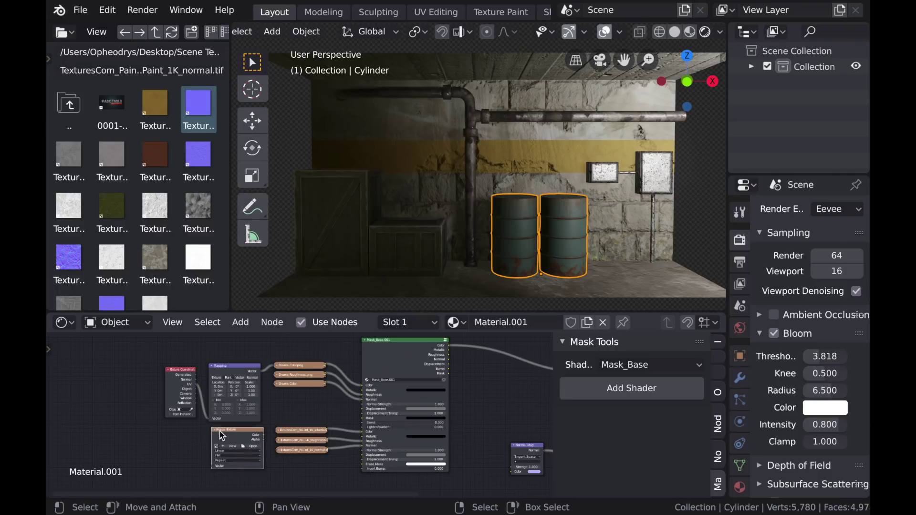
{"action": "scroll", "coordinate": [248, 429], "scroll_direction": "up", "scroll_amount": 5}
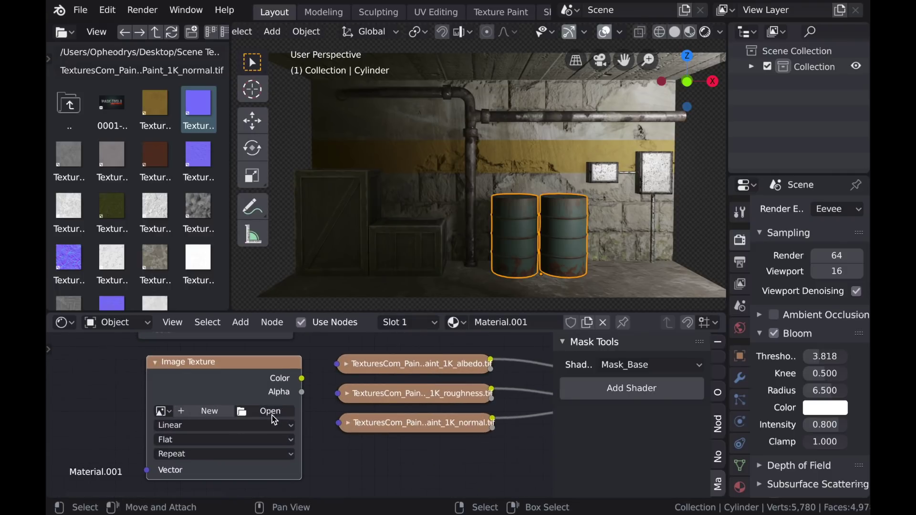
Create a new blank image named "Flammable Stensil" in the Image Texture node below the Mapping node
{"action": "left_click", "coordinate": [210, 411]}
{"action": "left_click", "coordinate": [244, 382]}
{"action": "type", "text": "Flammable"}
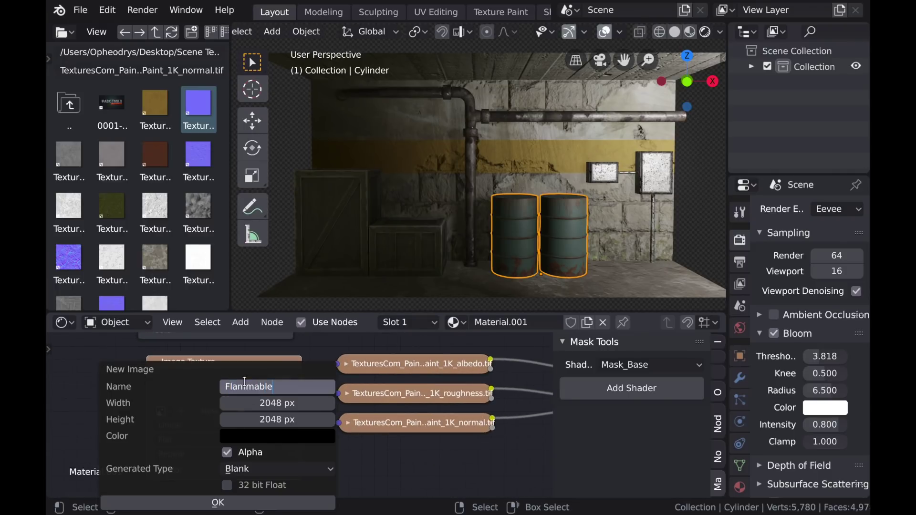
{"action": "type", "text": "Stensil"}
{"action": "key", "text": "Return"}
{"action": "left_click", "coordinate": [235, 498]}
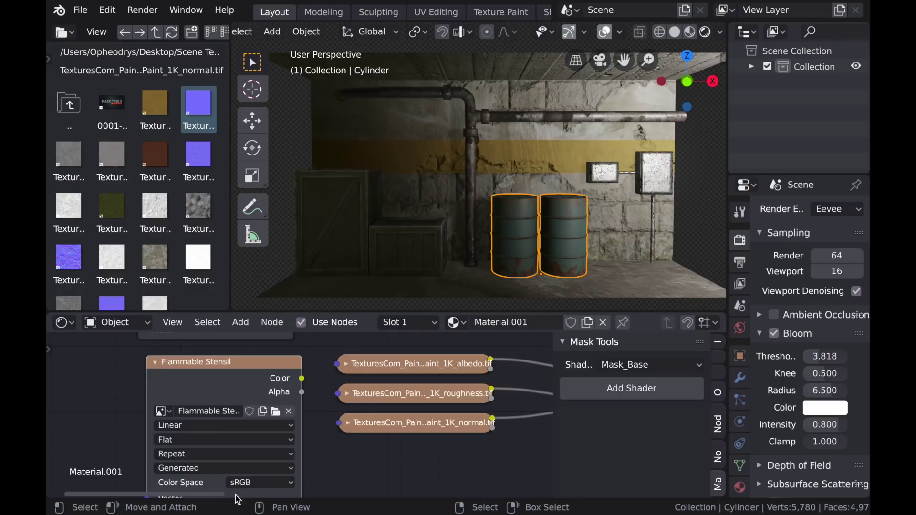
Connect the Flammable Stensil image's Color output to the Mask input of the drums' Mask_Base.001 node
{"action": "scroll", "coordinate": [305, 414], "scroll_direction": "down", "scroll_amount": 5}
{"action": "middle_click_drag", "start_coordinate": [311, 392], "coordinate": [288, 429]}
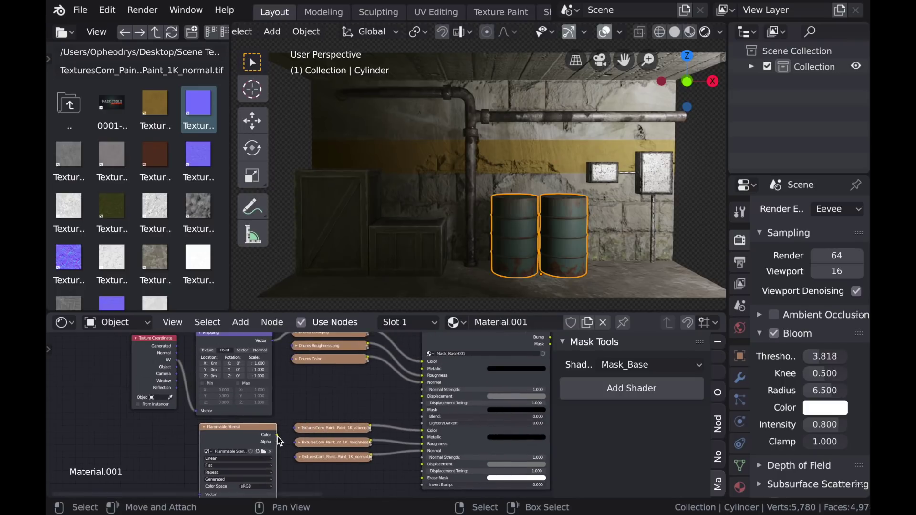
{"action": "left_click_drag", "start_coordinate": [277, 436], "coordinate": [422, 411]}
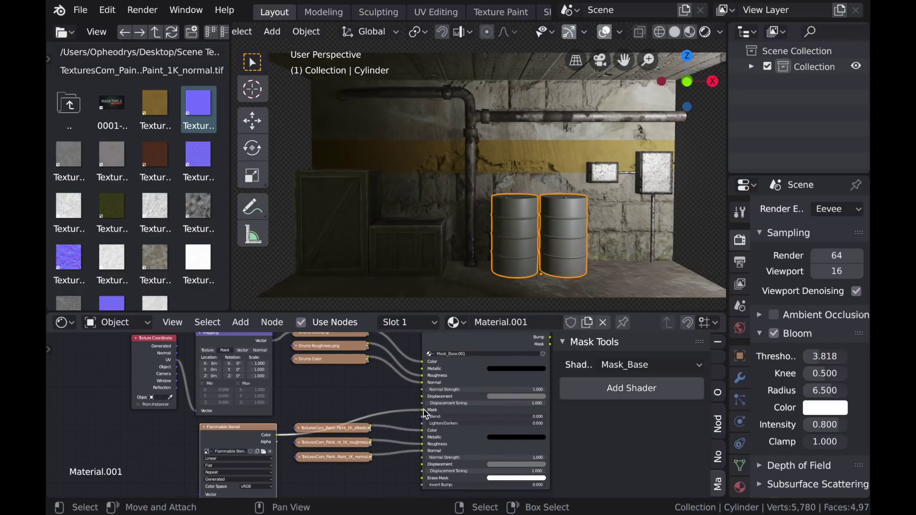
Connect Mask_Base.001's Normal output to the Normal Map node's Color input and its Roughness output to the Principled BSDF's Roughness
{"action": "scroll", "coordinate": [414, 392], "scroll_direction": "down", "scroll_amount": 2}
{"action": "middle_click_drag", "start_coordinate": [413, 393], "coordinate": [395, 388]}
{"action": "scroll", "coordinate": [444, 373], "scroll_direction": "down", "scroll_amount": 3}
{"action": "middle_click_drag", "start_coordinate": [444, 373], "coordinate": [317, 395]}
{"action": "scroll", "coordinate": [379, 387], "scroll_direction": "up", "scroll_amount": 3}
{"action": "middle_click_drag", "start_coordinate": [379, 386], "coordinate": [318, 366]}
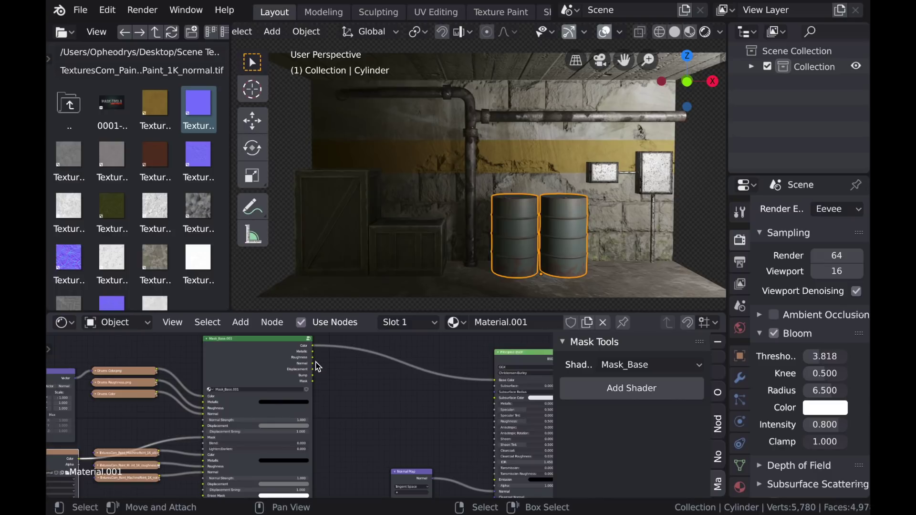
{"action": "left_click_drag", "start_coordinate": [314, 364], "coordinate": [381, 464]}
{"action": "scroll", "coordinate": [381, 451], "scroll_direction": "down", "scroll_amount": 2}
{"action": "middle_click_drag", "start_coordinate": [392, 450], "coordinate": [380, 431]}
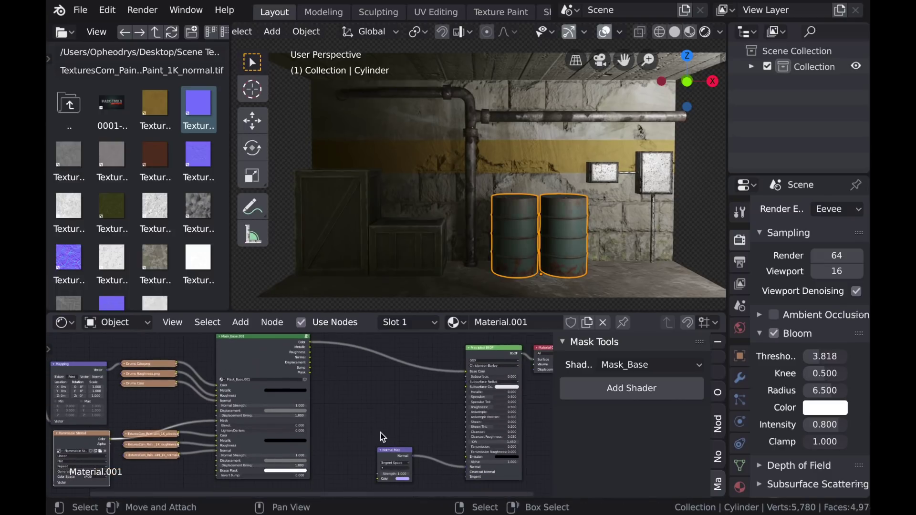
{"action": "left_click_drag", "start_coordinate": [311, 364], "coordinate": [342, 395]}
{"action": "left_click_drag", "start_coordinate": [387, 484], "coordinate": [384, 480]}
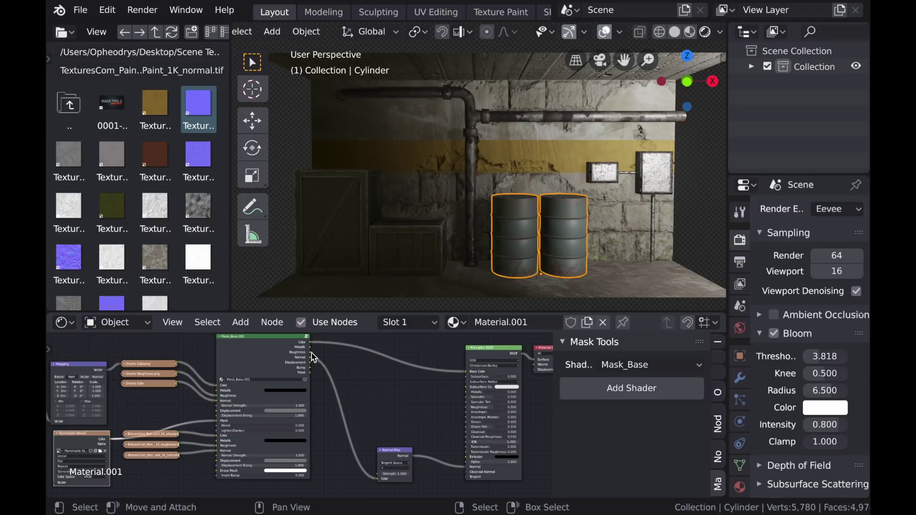
{"action": "left_click_drag", "start_coordinate": [312, 353], "coordinate": [322, 354]}
{"action": "left_click_drag", "start_coordinate": [465, 412], "coordinate": [469, 411]}
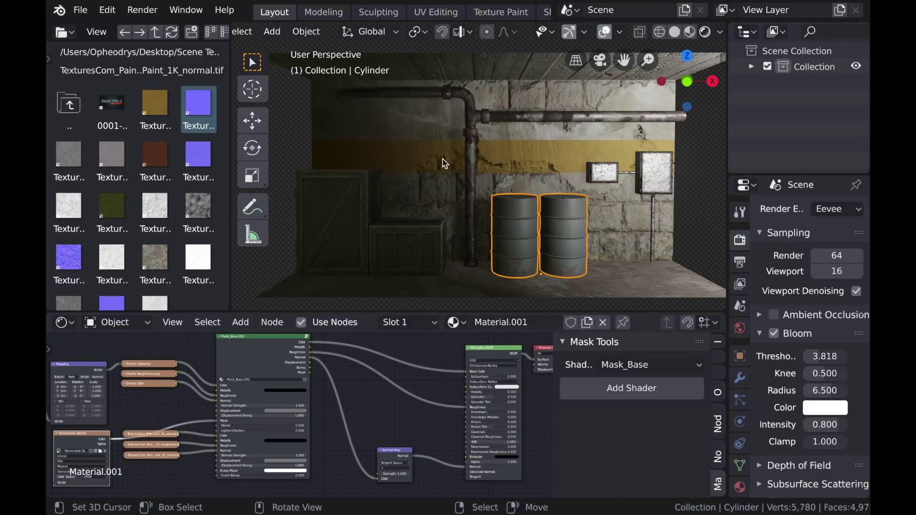
Switch to the Texture Paint workspace and load Stencil_Flammable.png as the brush's texture image
{"action": "left_click", "coordinate": [492, 18]}
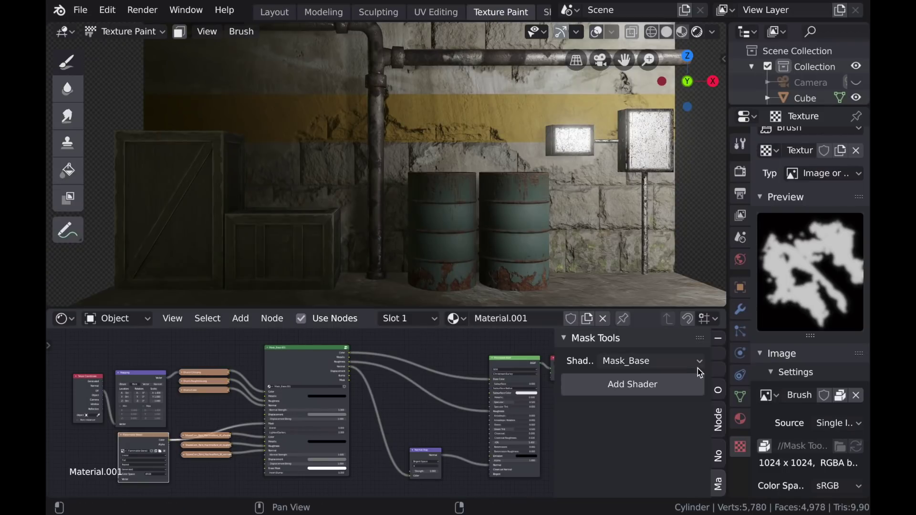
{"action": "left_click", "coordinate": [856, 395]}
{"action": "left_click", "coordinate": [846, 395]}
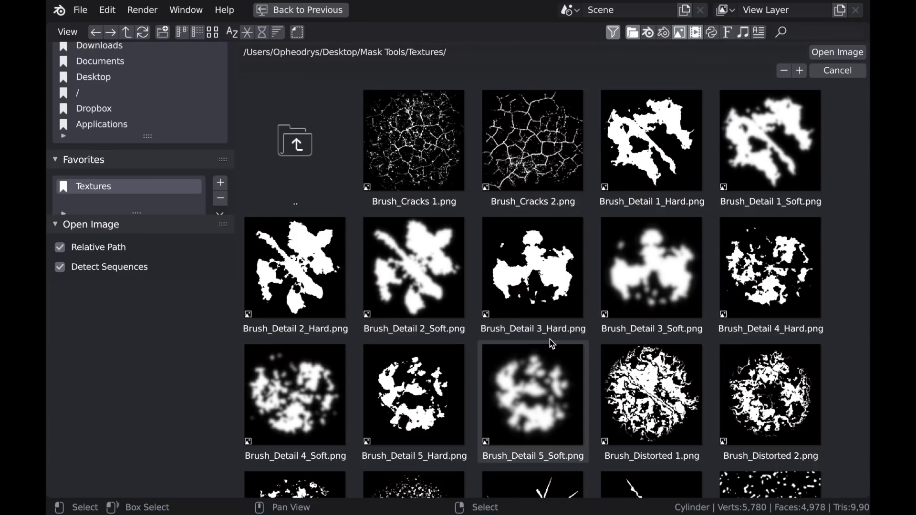
{"action": "scroll", "coordinate": [556, 329], "scroll_direction": "down", "scroll_amount": 5}
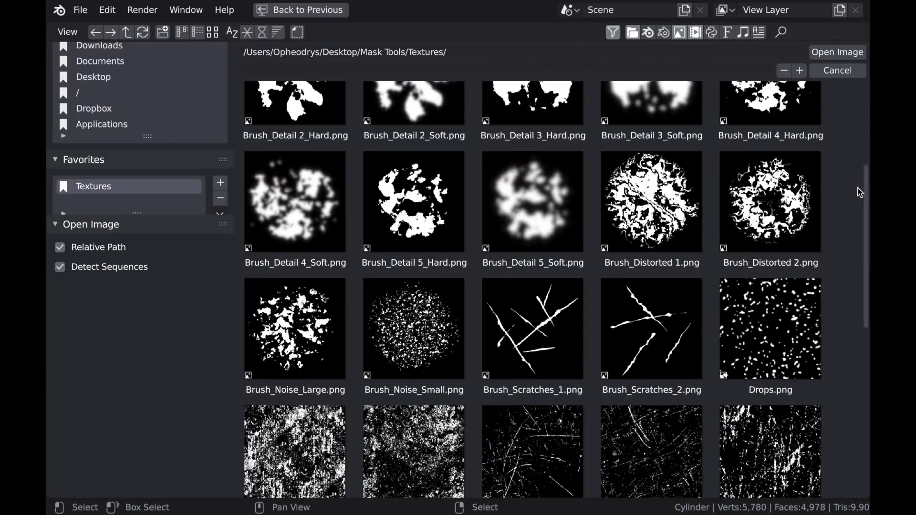
{"action": "left_click_drag", "start_coordinate": [866, 205], "coordinate": [867, 365]}
{"action": "left_click", "coordinate": [782, 303]}
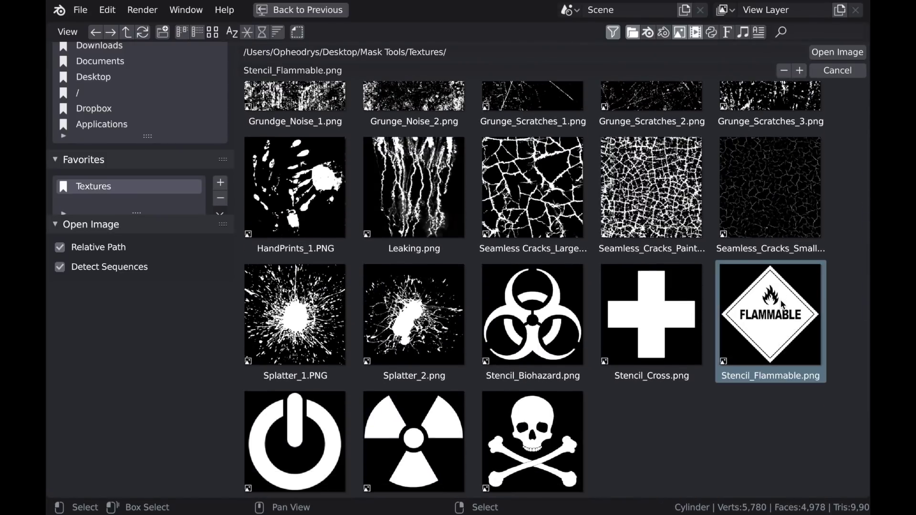
{"action": "left_click", "coordinate": [835, 54]}
Set the brush texture's mapping to Stencil
{"action": "left_click", "coordinate": [741, 144]}
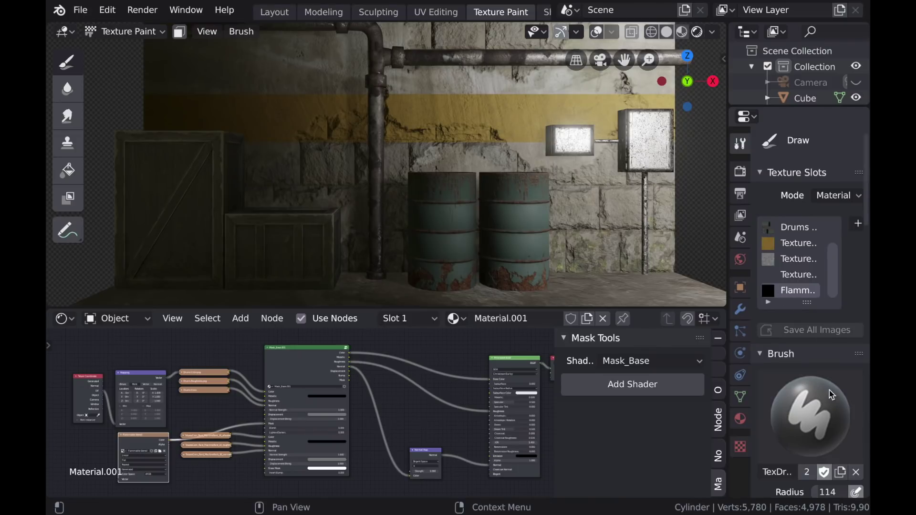
{"action": "scroll", "coordinate": [831, 433], "scroll_direction": "down", "scroll_amount": 3}
{"action": "scroll", "coordinate": [840, 413], "scroll_direction": "down", "scroll_amount": 15}
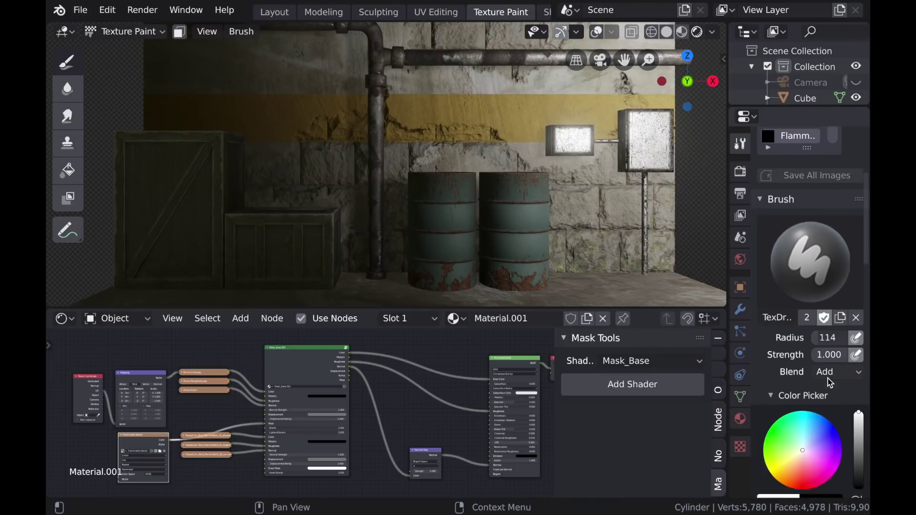
{"action": "scroll", "coordinate": [830, 386], "scroll_direction": "down", "scroll_amount": 2}
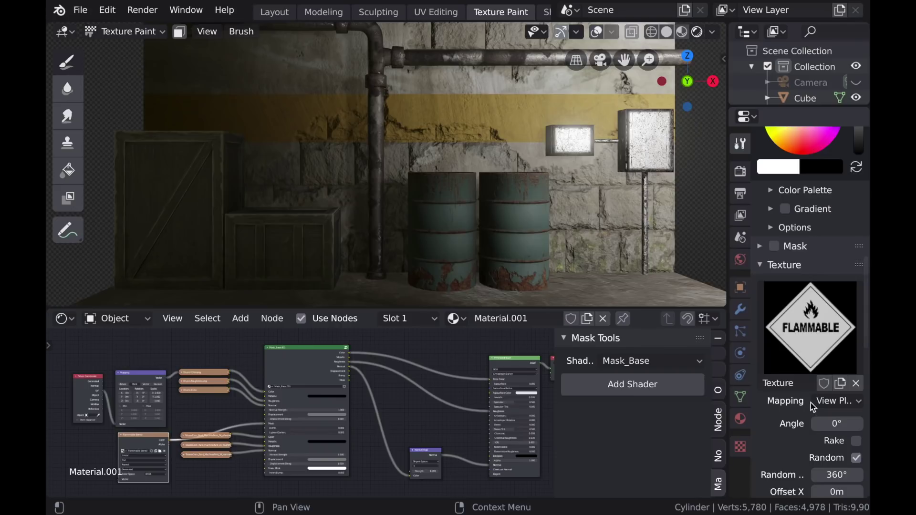
{"action": "left_click", "coordinate": [832, 407]}
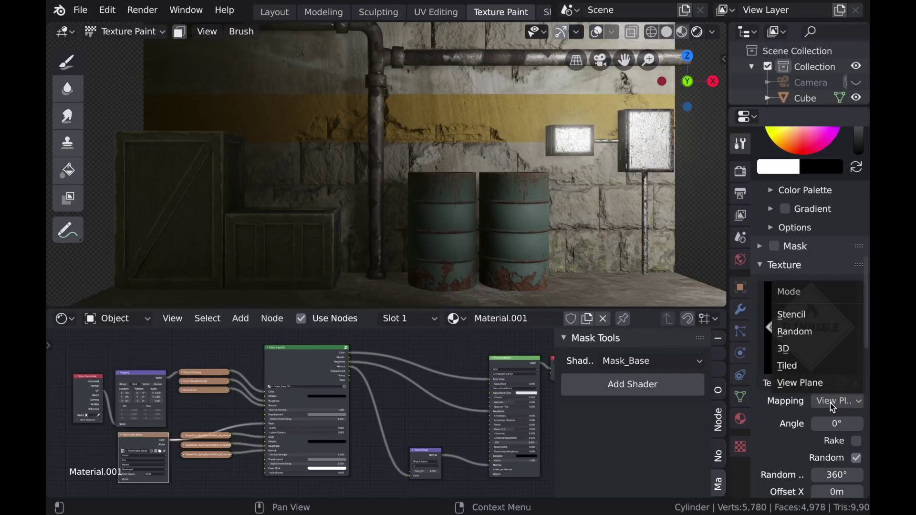
{"action": "left_click", "coordinate": [813, 316]}
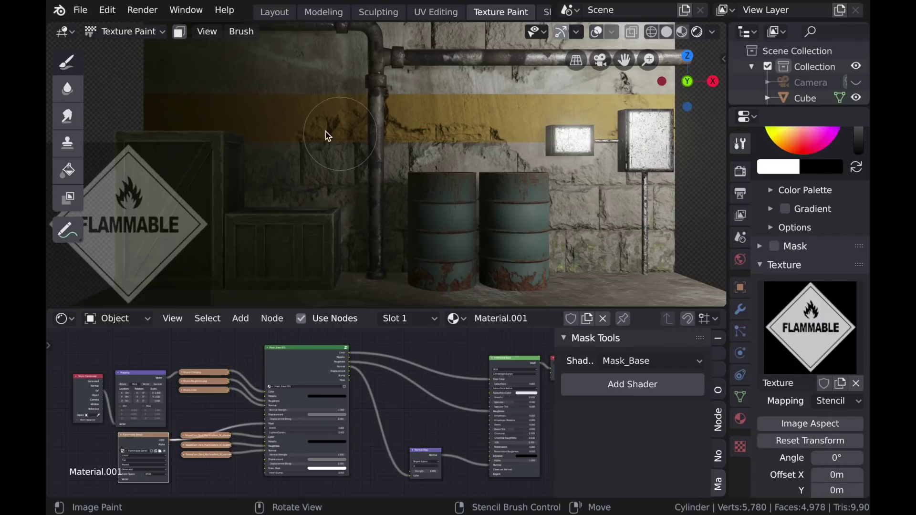
Shrink the flammable stencil, place it between the upper ribs of the right drum and paint the sign through it
{"action": "right_click_drag", "start_coordinate": [160, 213], "coordinate": [502, 192]}
{"action": "scroll", "coordinate": [533, 211], "scroll_direction": "up", "scroll_amount": 2}
{"action": "middle_click_drag", "start_coordinate": [546, 214], "coordinate": [421, 153], "text": "shift"}
{"action": "scroll", "coordinate": [450, 184], "scroll_direction": "up", "scroll_amount": 1}
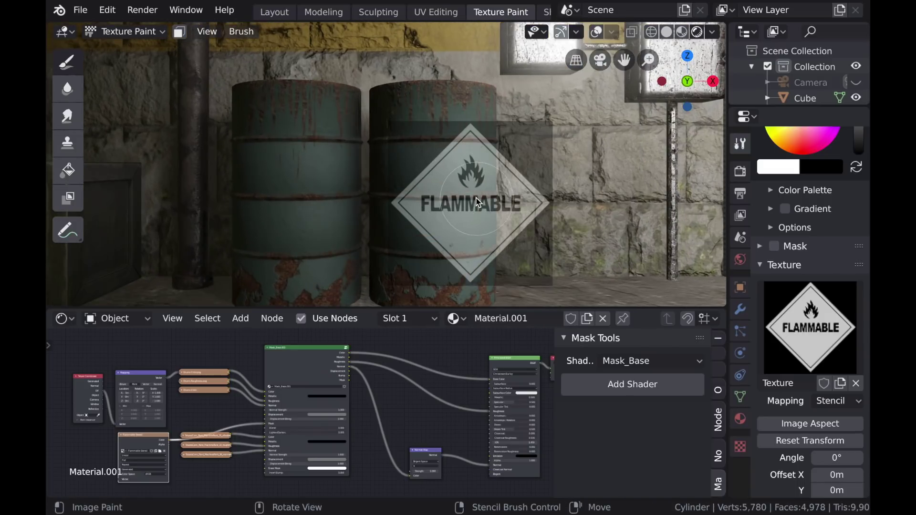
{"action": "right_click_drag", "start_coordinate": [477, 203], "coordinate": [448, 173]}
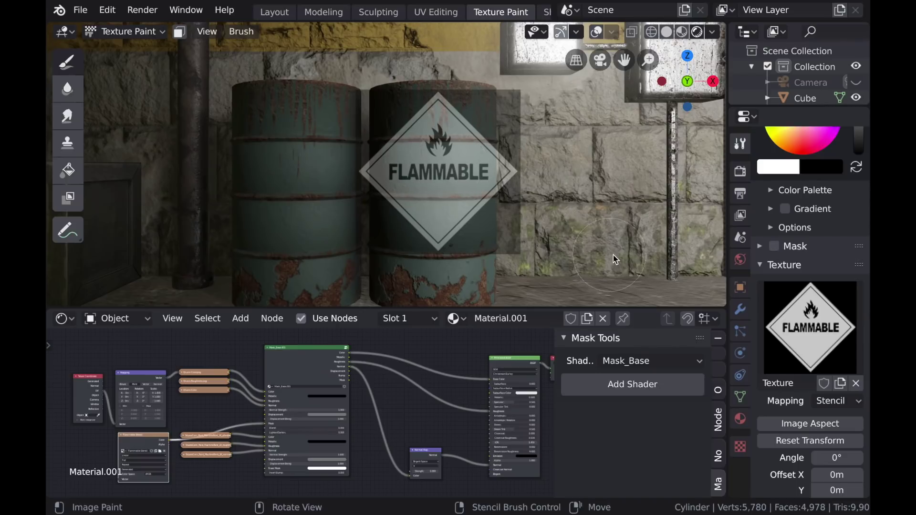
{"action": "right_click_drag", "start_coordinate": [615, 259], "coordinate": [508, 199], "text": "shift"}
{"action": "right_click_drag", "start_coordinate": [447, 184], "coordinate": [444, 180]}
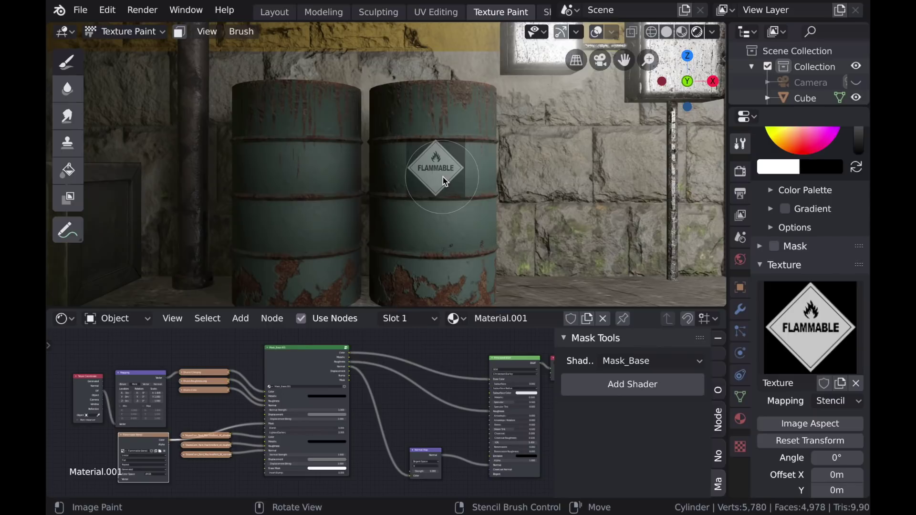
{"action": "left_click_drag", "start_coordinate": [442, 164], "coordinate": [456, 164]}
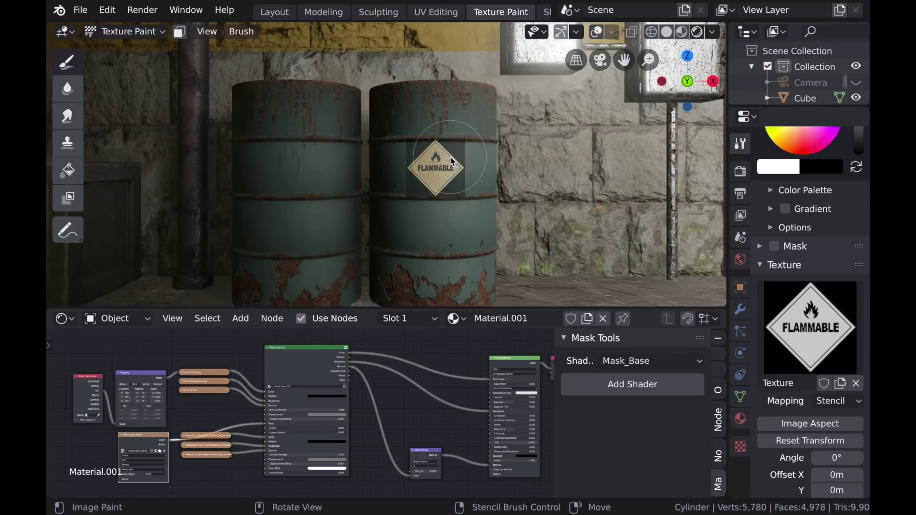
{"action": "middle_click_drag", "start_coordinate": [500, 222], "coordinate": [483, 203]}
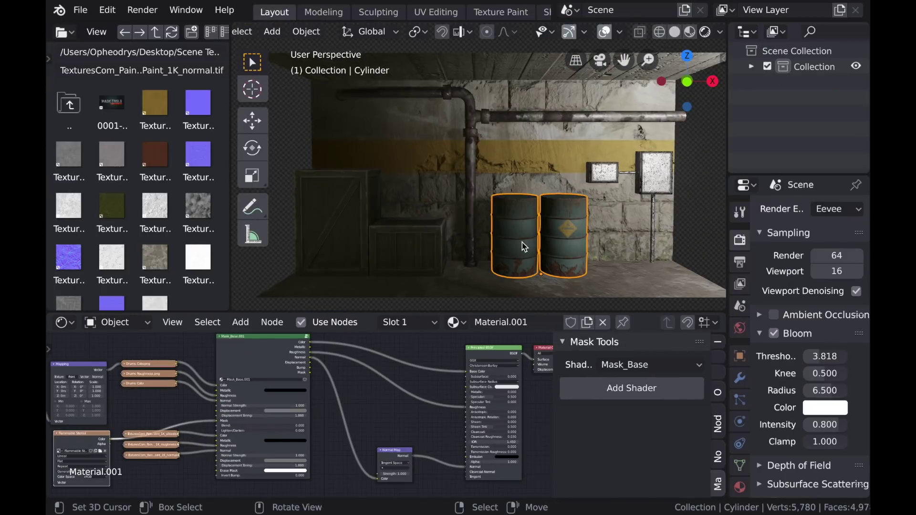
Adjust the mask's Blend on the Mask_Base.001 node to fade the flammable sign into the drum, checking it close up
{"action": "middle_click_drag", "start_coordinate": [522, 242], "coordinate": [451, 227], "text": "shift"}
{"action": "scroll", "coordinate": [483, 237], "scroll_direction": "up", "scroll_amount": 7}
{"action": "middle_click_drag", "start_coordinate": [486, 270], "coordinate": [488, 188], "text": "shift"}
{"action": "scroll", "coordinate": [480, 174], "scroll_direction": "up", "scroll_amount": 3}
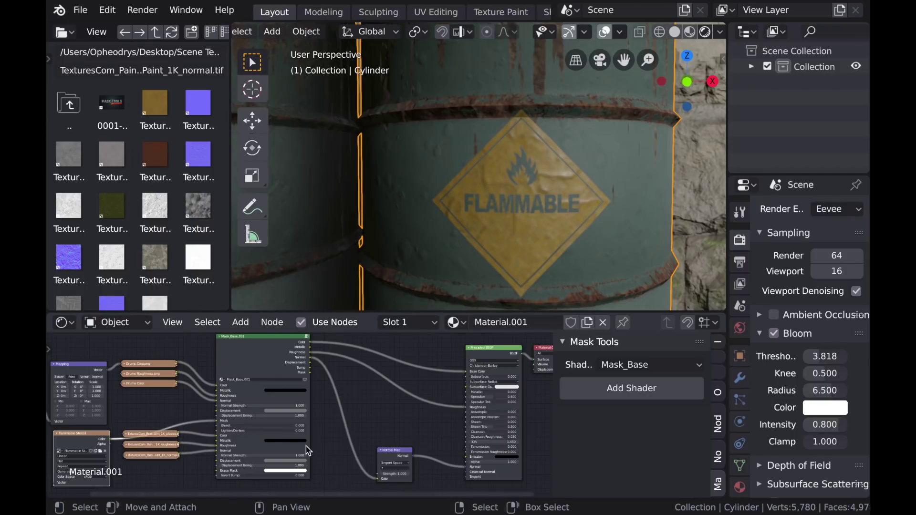
{"action": "scroll", "coordinate": [414, 405], "scroll_direction": "up", "scroll_amount": 6}
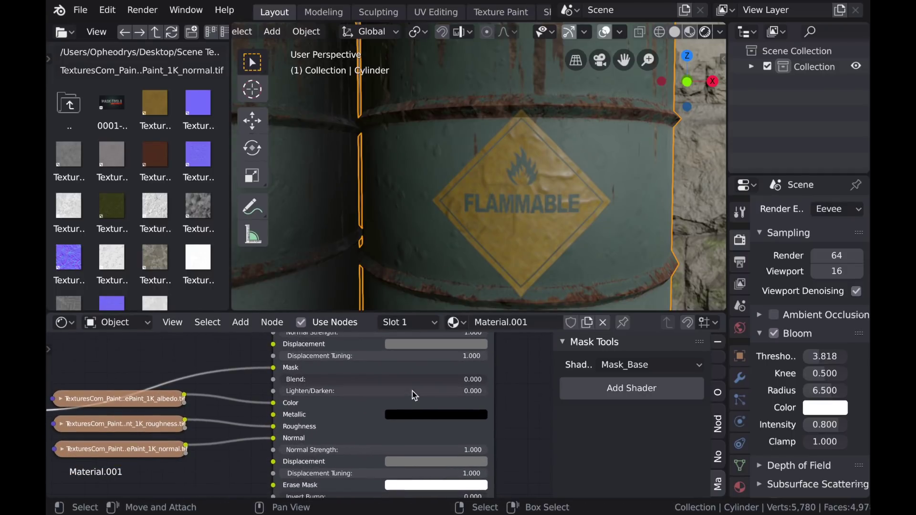
{"action": "left_click", "coordinate": [414, 379]}
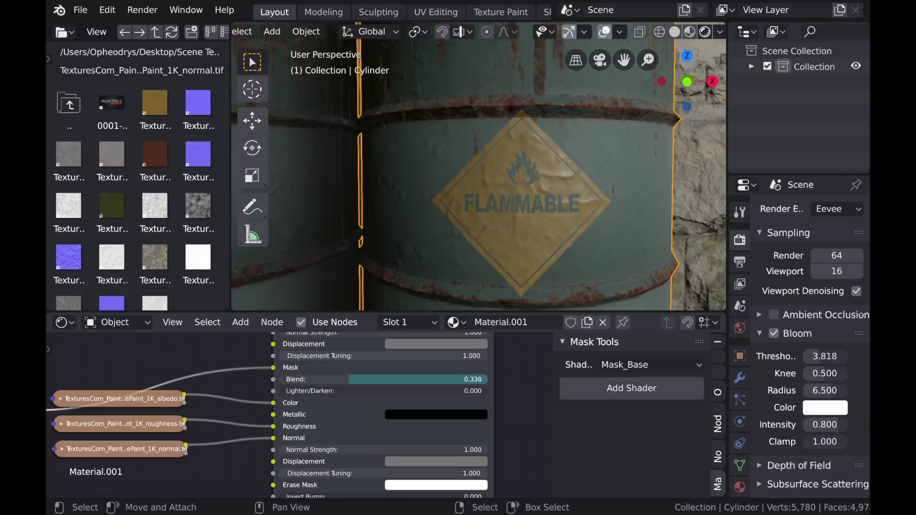
{"action": "left_click_drag", "start_coordinate": [328, 380], "coordinate": [416, 380]}
Replace the brush's texture image with Leaking.png for painting on the wall
{"action": "scroll", "coordinate": [504, 228], "scroll_direction": "down", "scroll_amount": 10}
{"action": "middle_click_drag", "start_coordinate": [501, 240], "coordinate": [502, 259]}
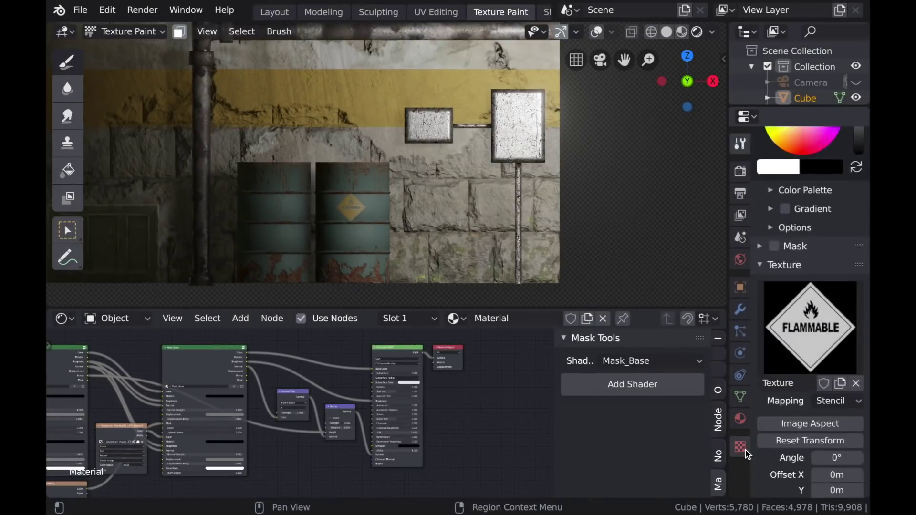
{"action": "left_click", "coordinate": [856, 266]}
{"action": "left_click", "coordinate": [843, 388]}
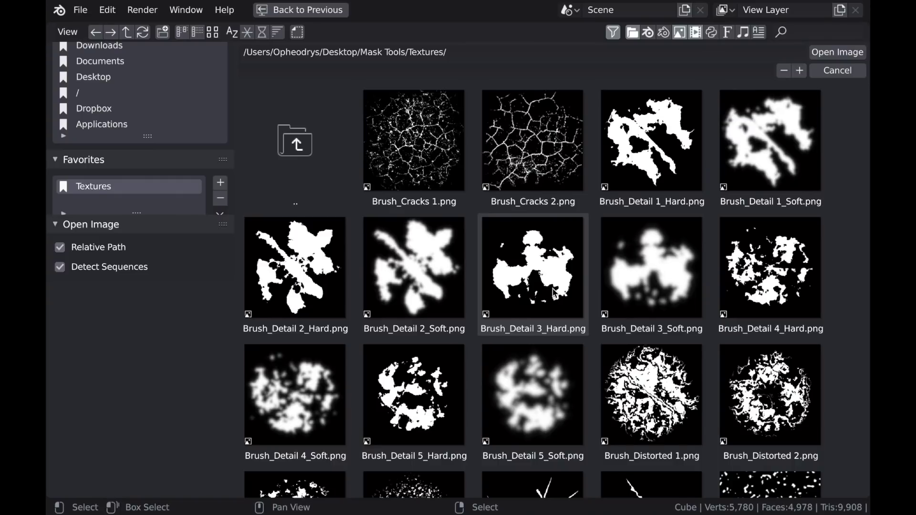
{"action": "scroll", "coordinate": [553, 293], "scroll_direction": "down", "scroll_amount": 5}
{"action": "scroll", "coordinate": [849, 374], "scroll_direction": "down", "scroll_amount": 15}
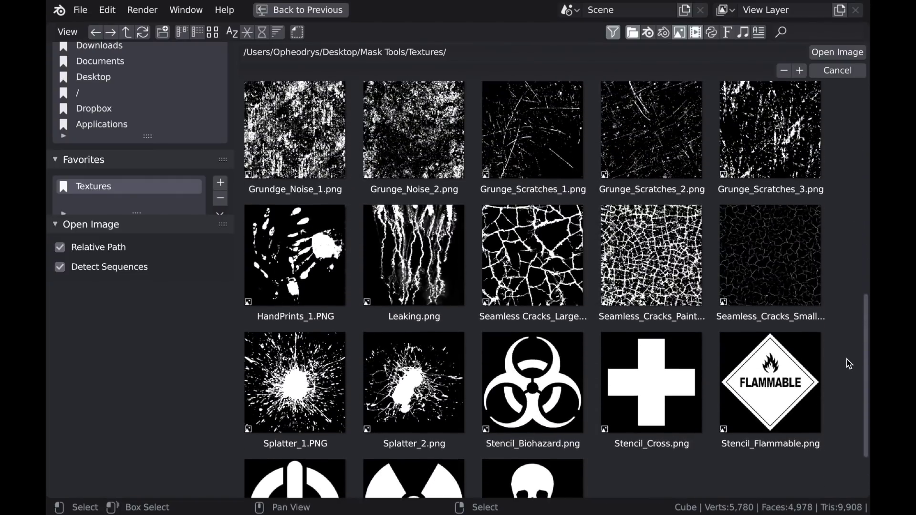
{"action": "left_click", "coordinate": [413, 255]}
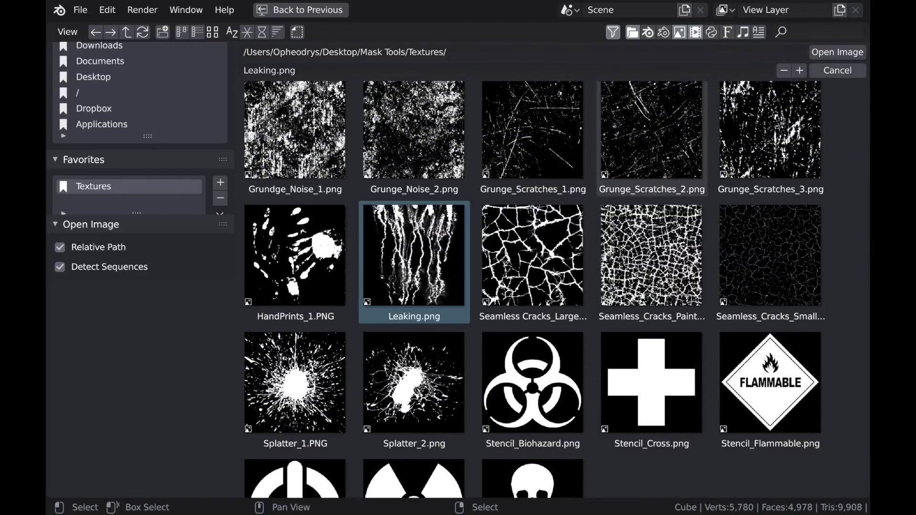
{"action": "left_click", "coordinate": [832, 53]}
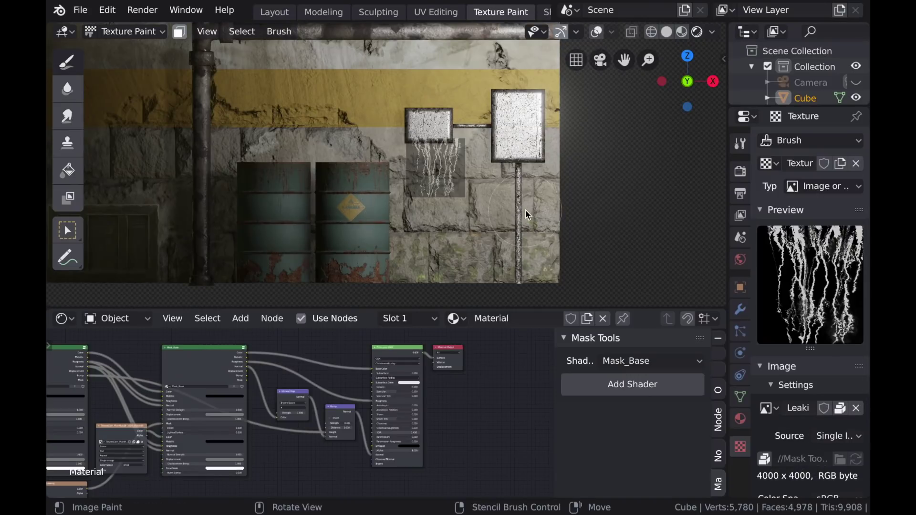
Enlarge the leak stencil, narrow it to the small wall box's width, place it under that box and paint leaks down the wall
{"action": "right_click_drag", "start_coordinate": [547, 246], "coordinate": [570, 271], "text": "shift"}
{"action": "right_click_drag", "start_coordinate": [500, 152], "coordinate": [477, 193]}
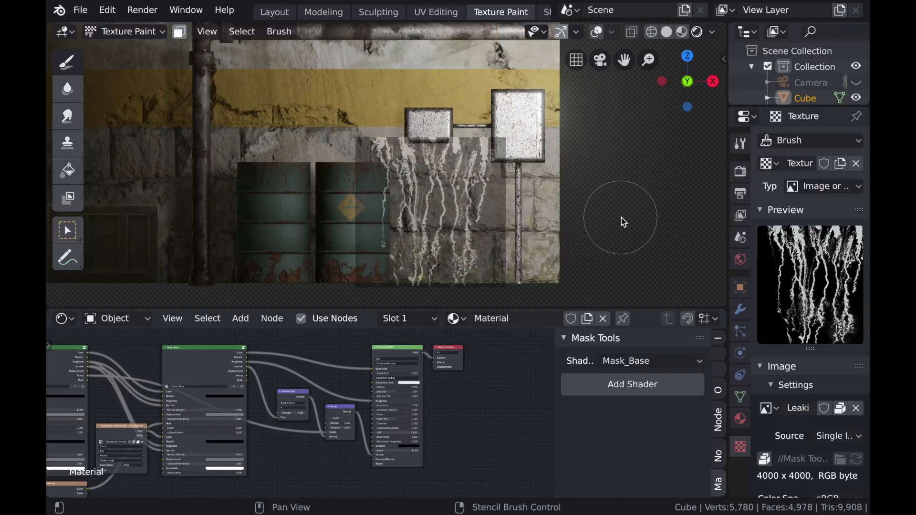
{"action": "key", "text": "x"}
{"action": "right_click_drag", "start_coordinate": [619, 218], "coordinate": [494, 200], "text": "shift"}
{"action": "right_click_drag", "start_coordinate": [439, 189], "coordinate": [438, 189]}
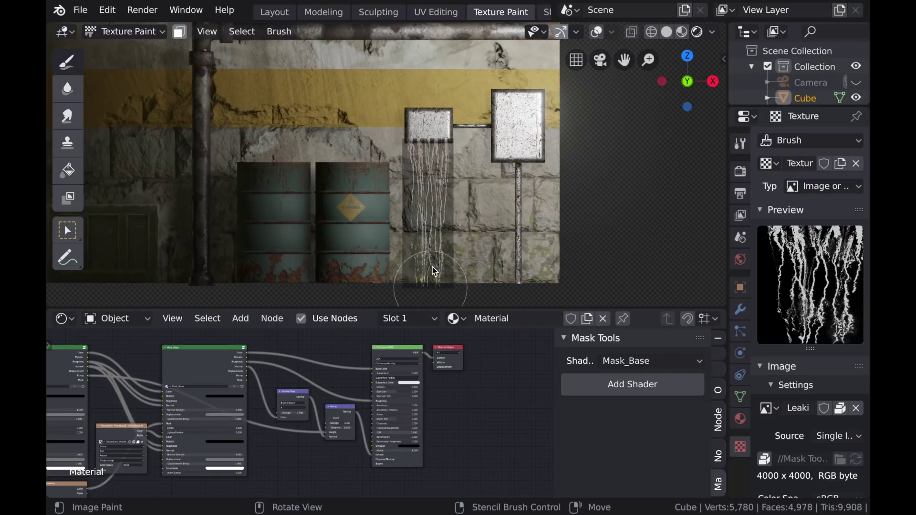
{"action": "left_click_drag", "start_coordinate": [439, 226], "coordinate": [446, 200]}
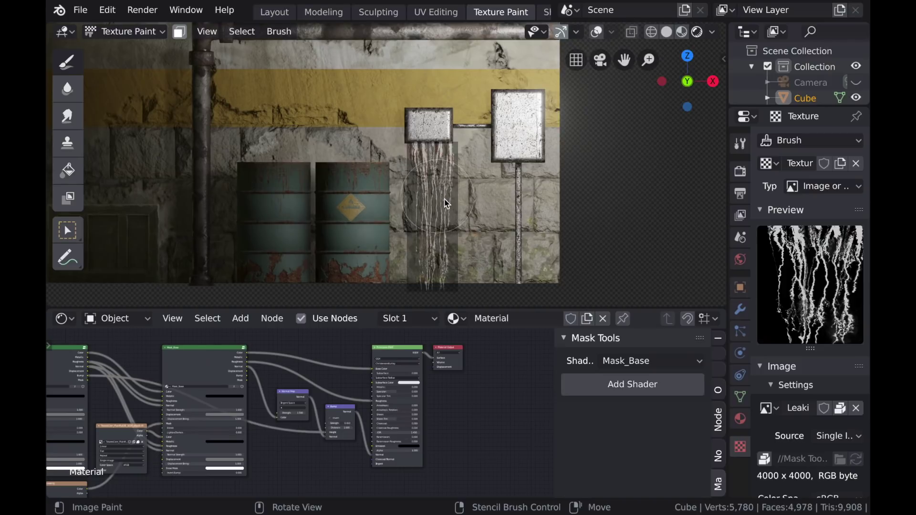
Move the leak stencil under the large wall box, fit it to the box's width and paint leaks down the wall
{"action": "right_click_drag", "start_coordinate": [439, 196], "coordinate": [550, 203]}
{"action": "scroll", "coordinate": [548, 210], "scroll_direction": "up", "scroll_amount": 3}
{"action": "middle_click_drag", "start_coordinate": [549, 217], "coordinate": [522, 198], "text": "shift"}
{"action": "scroll", "coordinate": [530, 193], "scroll_direction": "down", "scroll_amount": 2}
{"action": "right_click_drag", "start_coordinate": [545, 187], "coordinate": [525, 182]}
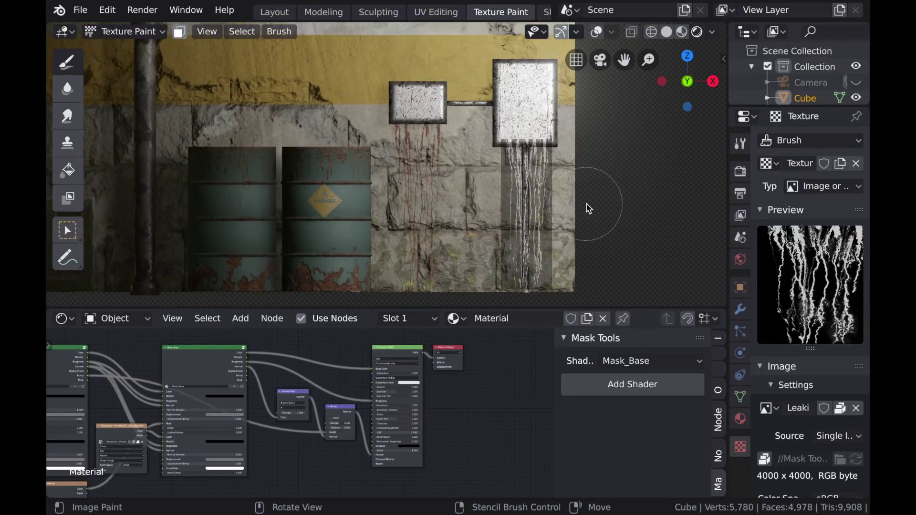
{"action": "right_click_drag", "start_coordinate": [585, 203], "coordinate": [616, 210], "text": "shift"}
{"action": "key", "text": "x"}
{"action": "right_click_drag", "start_coordinate": [562, 184], "coordinate": [559, 204]}
{"action": "right_click_drag", "start_coordinate": [541, 173], "coordinate": [543, 174]}
{"action": "left_click_drag", "start_coordinate": [533, 179], "coordinate": [530, 245]}
Move the leak stencil off the painted wall, just beyond the end with the boxes
{"action": "right_click_drag", "start_coordinate": [518, 202], "coordinate": [636, 206]}
{"action": "scroll", "coordinate": [493, 228], "scroll_direction": "down", "scroll_amount": 3}
{"action": "mouse_move", "coordinate": [485, 225]}
{"action": "middle_mouse_down"}
{"action": "mouse_move", "coordinate": [498, 230]}
{"action": "mouse_move", "coordinate": [445, 231]}
{"action": "mouse_move", "coordinate": [459, 239]}
{"action": "mouse_move", "coordinate": [440, 215]}
{"action": "mouse_move", "coordinate": [529, 225]}
{"action": "middle_mouse_up"}
{"action": "right_click_drag", "start_coordinate": [589, 229], "coordinate": [546, 201]}
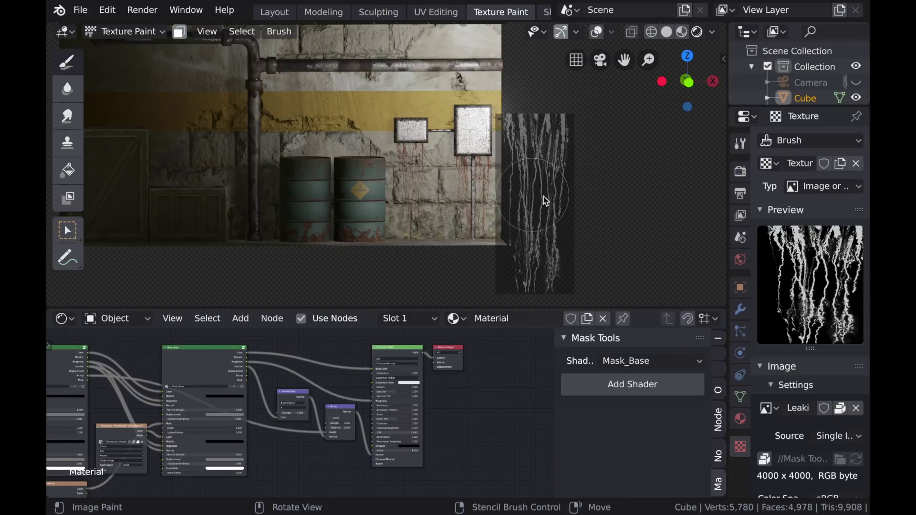
Enlarge the leak stencil beside the wall and rotate it to a tilted angle
{"action": "mouse_move", "coordinate": [607, 206]}
{"action": "right_mouse_down", "text": "shift"}
{"action": "mouse_move", "coordinate": [704, 211]}
{"action": "mouse_move", "coordinate": [579, 190]}
{"action": "mouse_move", "coordinate": [684, 204]}
{"action": "mouse_move", "coordinate": [640, 166]}
{"action": "mouse_move", "coordinate": [653, 227]}
{"action": "right_mouse_up", "text": "shift"}
{"action": "key", "text": "x"}
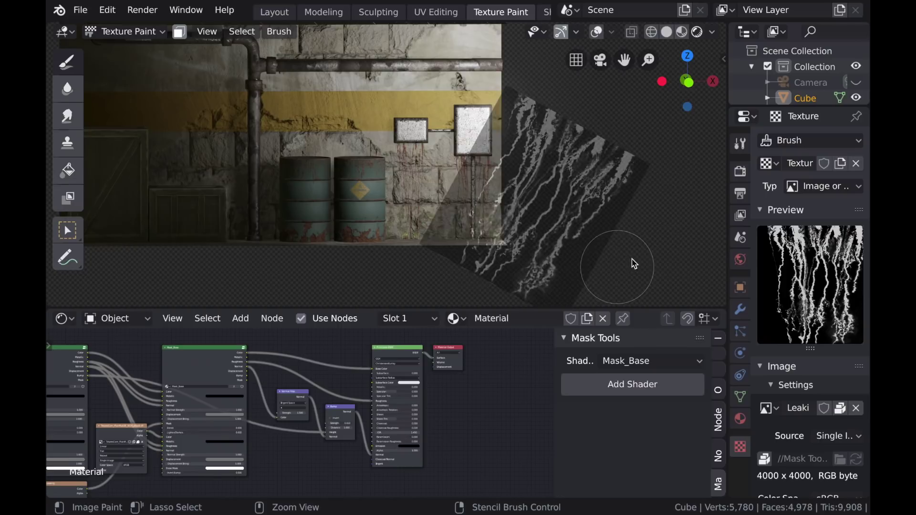
{"action": "mouse_move", "coordinate": [634, 263]}
{"action": "right_mouse_down", "text": "ctrl"}
{"action": "mouse_move", "coordinate": [627, 137]}
{"action": "mouse_move", "coordinate": [620, 258]}
{"action": "right_mouse_up", "text": "ctrl"}
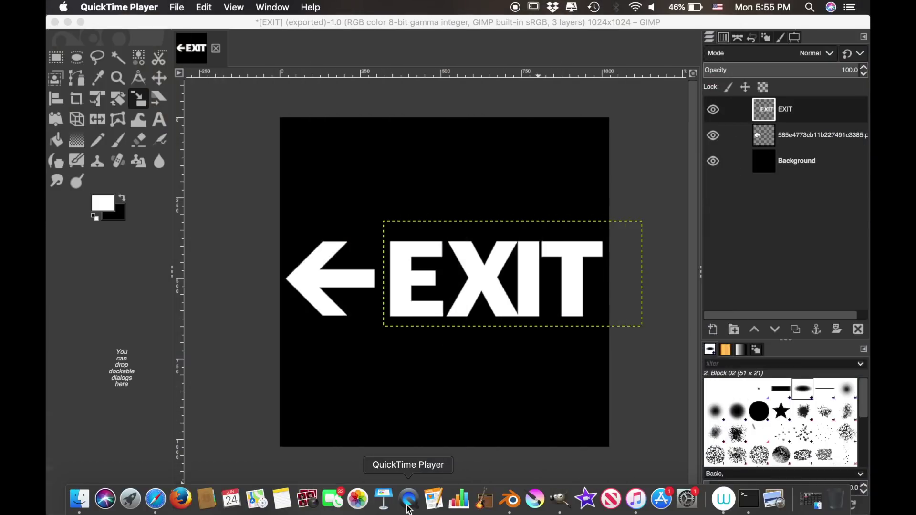
Switch to Blender, enlarge and place the EXIT.png stencil on the dark wall area above the crates, and paint the exit sign
{"action": "left_click", "coordinate": [512, 500]}
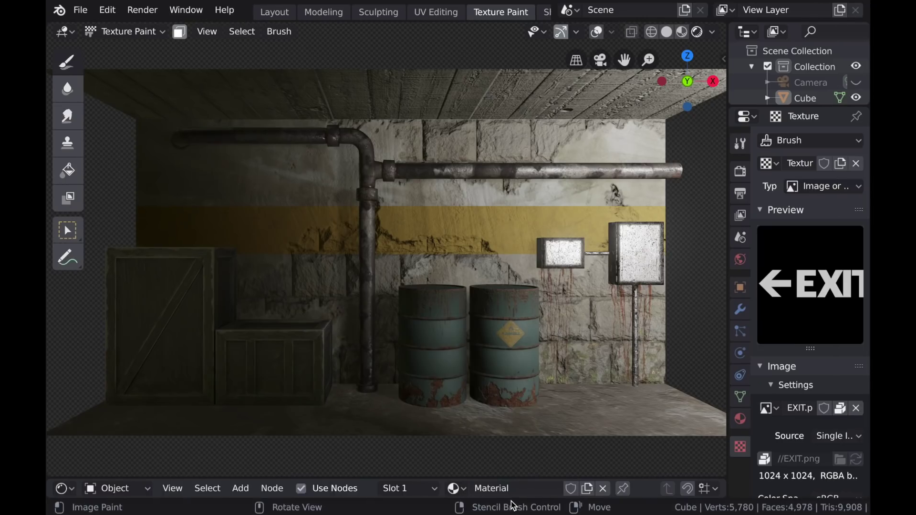
{"action": "mouse_move", "coordinate": [591, 390]}
{"action": "right_mouse_down", "text": "shift"}
{"action": "mouse_move", "coordinate": [601, 392]}
{"action": "mouse_move", "coordinate": [227, 211]}
{"action": "mouse_move", "coordinate": [258, 217]}
{"action": "right_mouse_up", "text": "shift"}
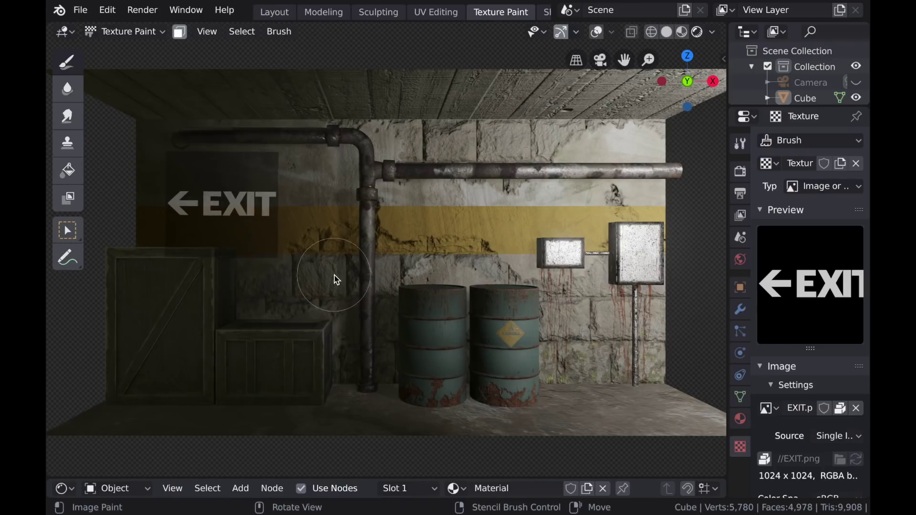
{"action": "mouse_move", "coordinate": [378, 304]}
{"action": "right_mouse_down", "text": "shift"}
{"action": "mouse_move", "coordinate": [389, 309]}
{"action": "mouse_move", "coordinate": [334, 277]}
{"action": "mouse_move", "coordinate": [389, 290]}
{"action": "right_mouse_up", "text": "shift"}
{"action": "right_click_drag", "start_coordinate": [264, 224], "coordinate": [277, 226]}
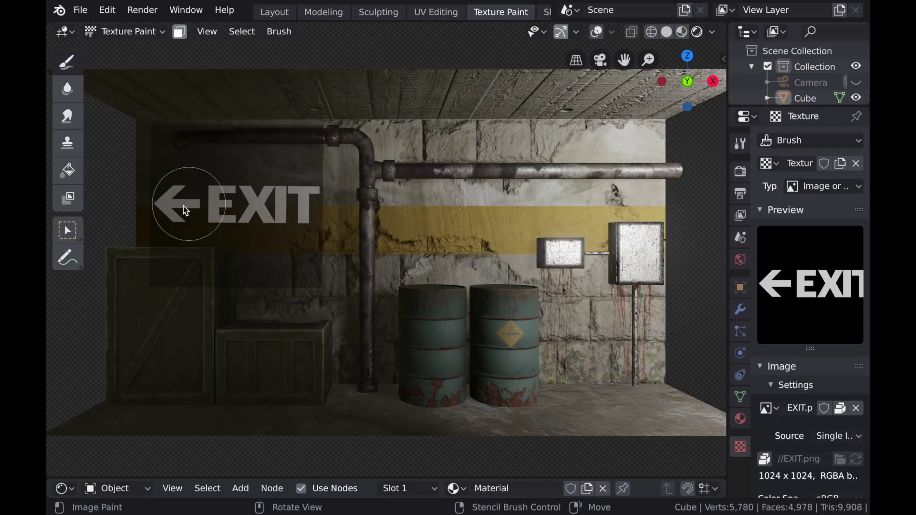
{"action": "left_click", "coordinate": [201, 204]}
{"action": "mouse_move", "coordinate": [201, 203]}
{"action": "right_mouse_down"}
{"action": "mouse_move", "coordinate": [283, 209]}
{"action": "mouse_move", "coordinate": [464, 345]}
{"action": "right_mouse_up"}
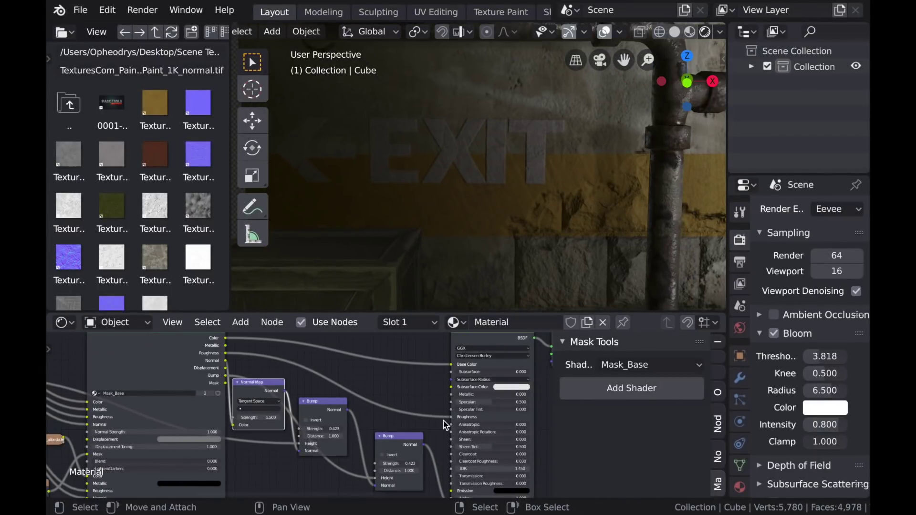
Adjust the strength of the second Bump node, the one feeding the Principled shader
{"action": "scroll", "coordinate": [420, 243], "scroll_direction": "down", "scroll_amount": 4}
{"action": "scroll", "coordinate": [420, 244], "scroll_direction": "down", "scroll_amount": 1}
{"action": "scroll", "coordinate": [410, 412], "scroll_direction": "up", "scroll_amount": 5}
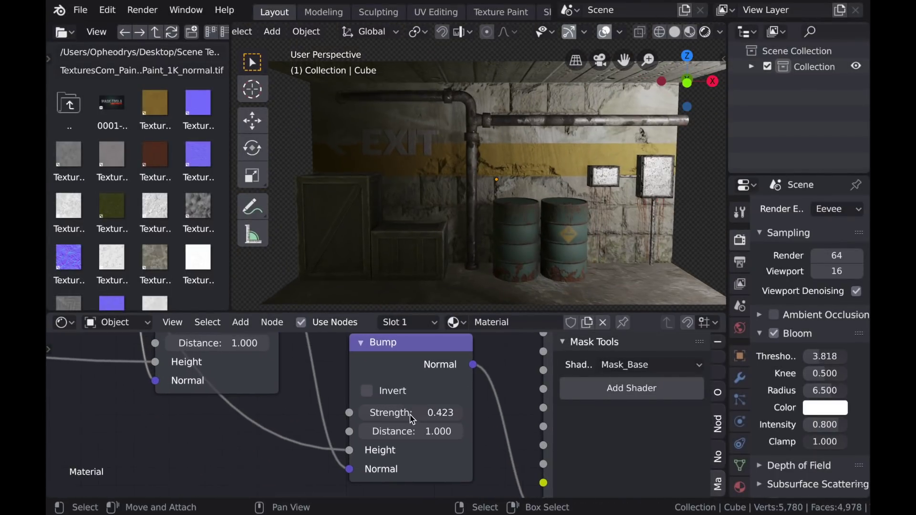
{"action": "left_click_drag", "start_coordinate": [409, 414], "coordinate": [409, 414]}
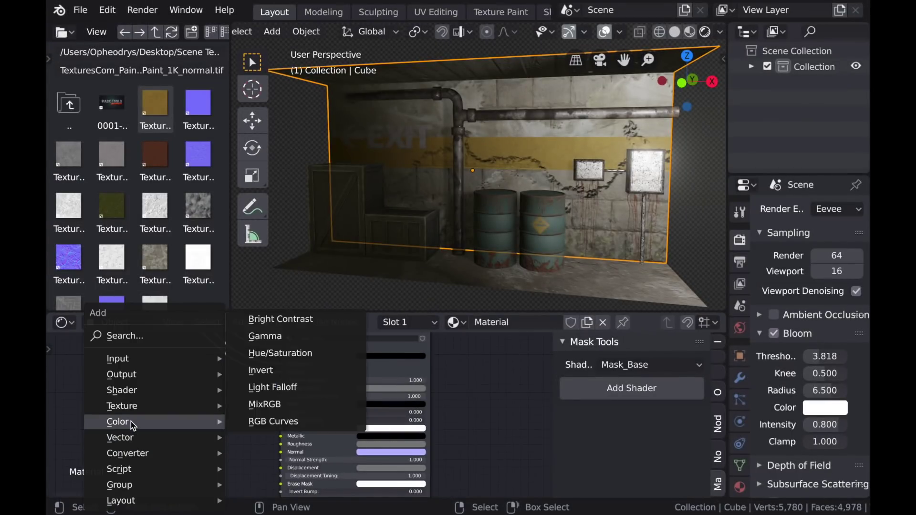
Add an Image Texture node beside the new Mask_Base layer's inputs
{"action": "mouse_move", "coordinate": [120, 405]}
{"action": "left_click", "coordinate": [275, 285]}
{"action": "left_click", "coordinate": [112, 387]}
{"action": "scroll", "coordinate": [191, 425], "scroll_direction": "up", "scroll_amount": 2}
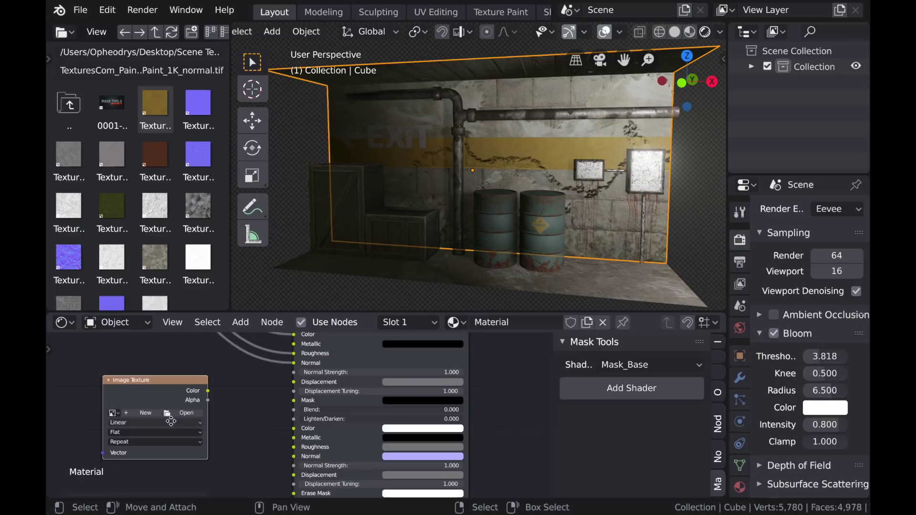
{"action": "middle_click_drag", "start_coordinate": [164, 416], "coordinate": [172, 415]}
Create a new image named Cracks, 2048 px wide, in the Image Texture node
{"action": "left_click", "coordinate": [153, 413]}
{"action": "left_click", "coordinate": [210, 388]}
{"action": "key", "text": "Tab"}
{"action": "type", "text": "2048"}
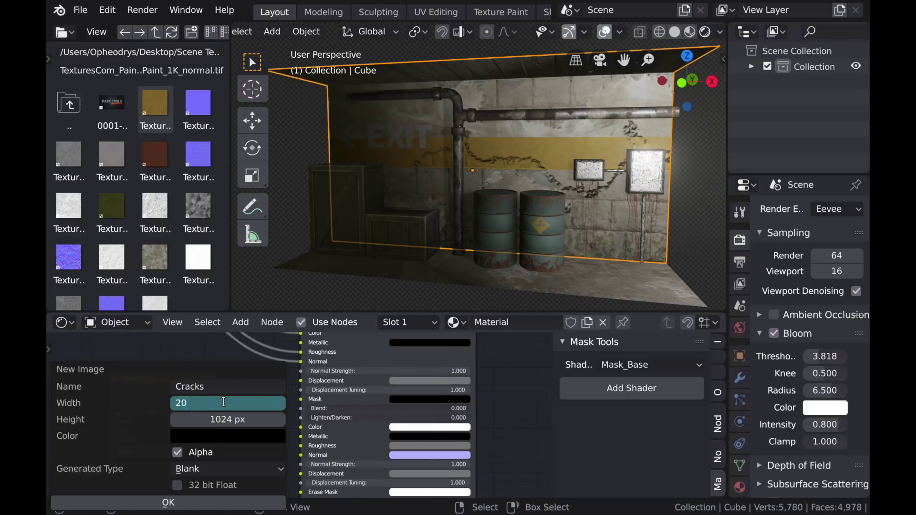
{"action": "key", "text": "Tab"}
{"action": "type", "text": "20"}
{"action": "left_click", "coordinate": [200, 502]}
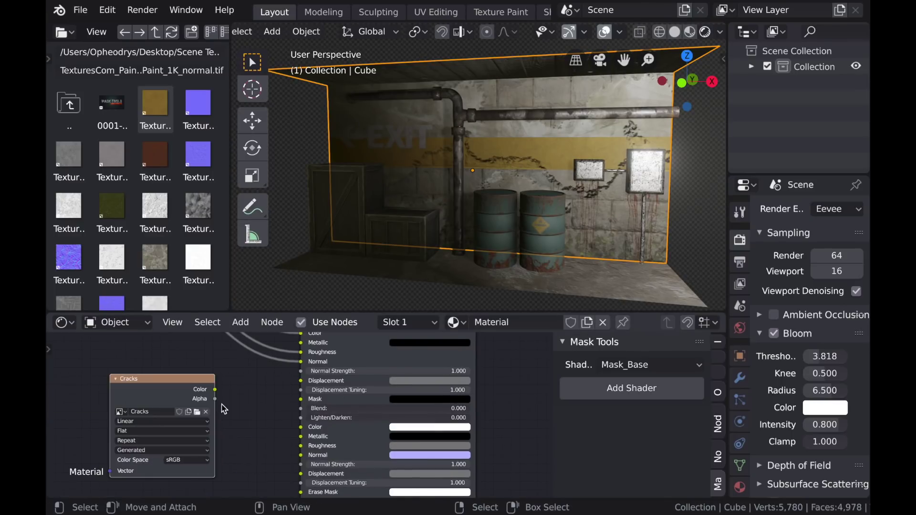
Connect the Cracks texture's Color output to the Mask input of the Mask_Base layer
{"action": "left_click_drag", "start_coordinate": [216, 390], "coordinate": [299, 400]}
{"action": "scroll", "coordinate": [281, 429], "scroll_direction": "down", "scroll_amount": 2}
{"action": "middle_click_drag", "start_coordinate": [280, 431], "coordinate": [282, 408]}
{"action": "scroll", "coordinate": [277, 435], "scroll_direction": "up", "scroll_amount": 3}
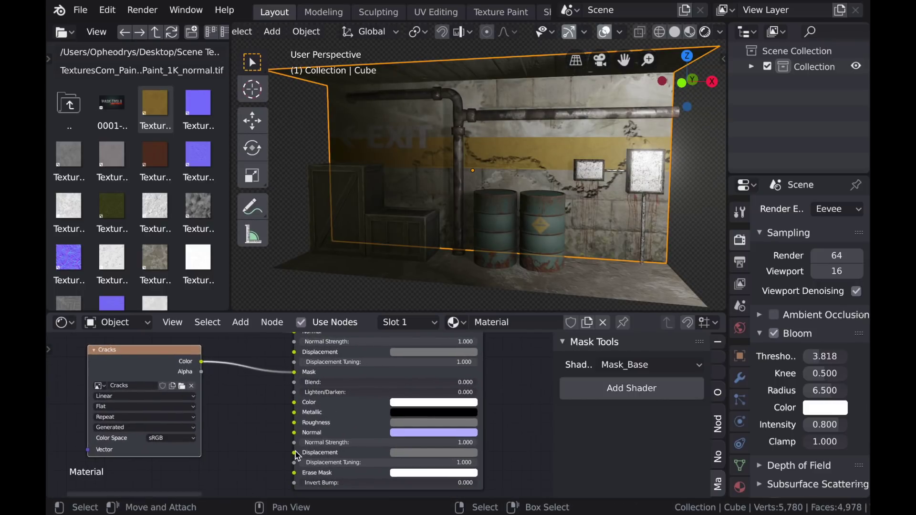
Set the cracks layer's second Color input, below Lighten/Darken, to black
{"action": "scroll", "coordinate": [297, 404], "scroll_direction": "up", "scroll_amount": 1}
{"action": "left_click", "coordinate": [459, 393]}
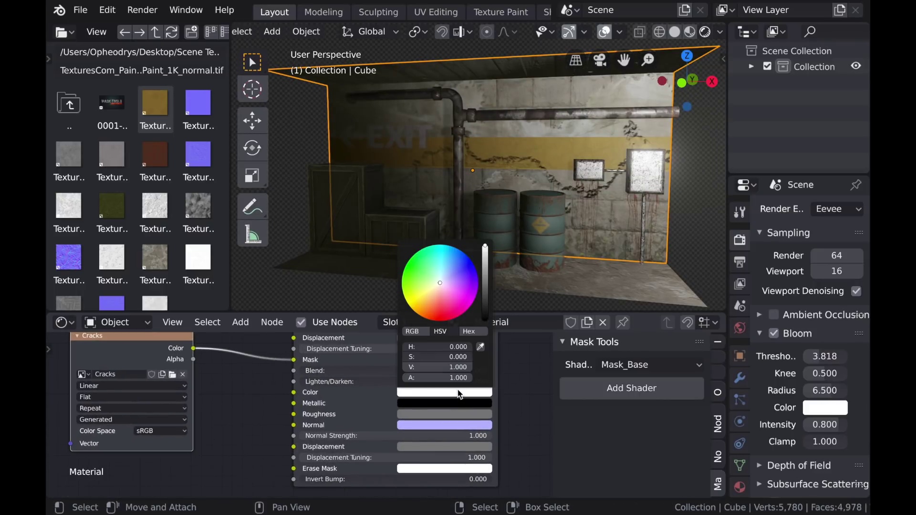
{"action": "left_click_drag", "start_coordinate": [485, 277], "coordinate": [486, 320]}
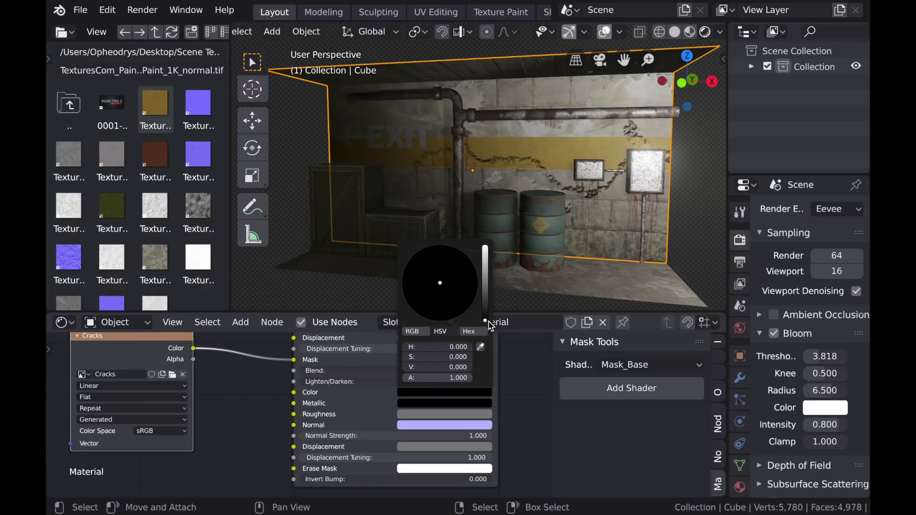
{"action": "scroll", "coordinate": [238, 379], "scroll_direction": "down", "scroll_amount": 4}
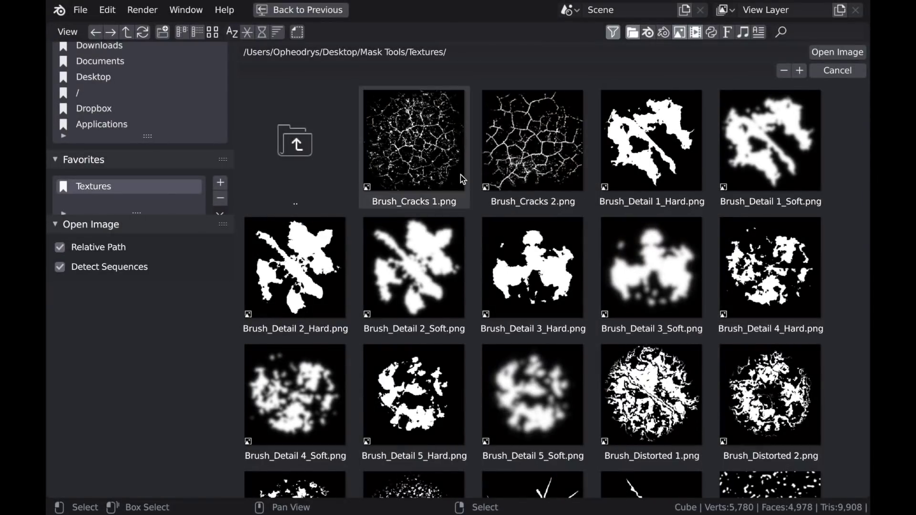
Load Brush_Cracks 2.png as the paint brush's texture image
{"action": "left_click", "coordinate": [550, 160]}
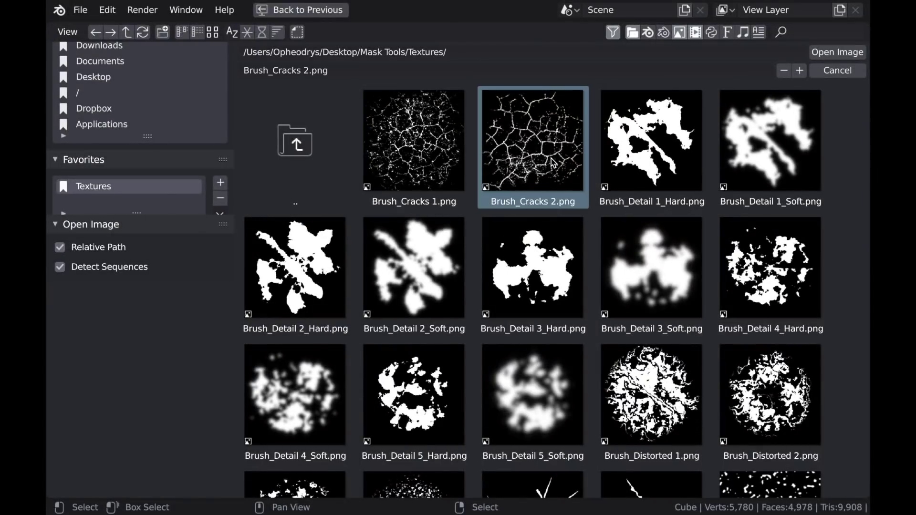
{"action": "left_click", "coordinate": [851, 53]}
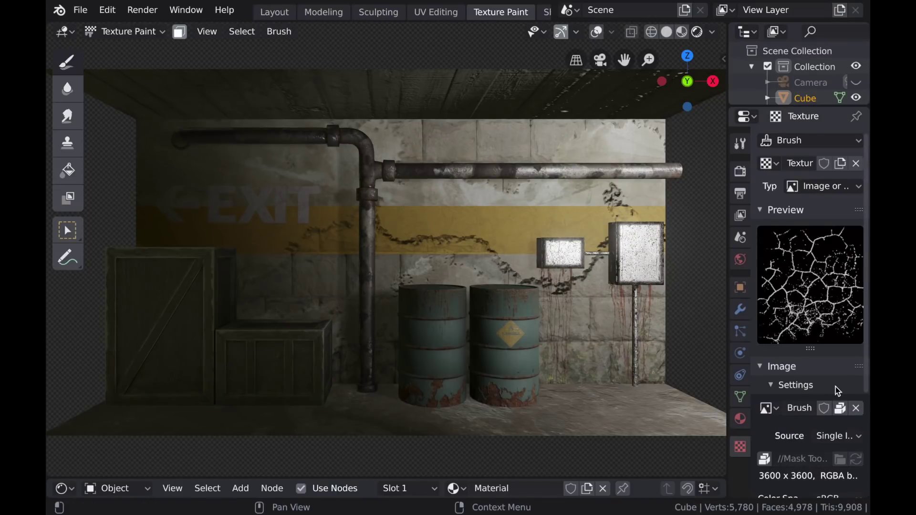
{"action": "scroll", "coordinate": [833, 398], "scroll_direction": "down", "scroll_amount": 6}
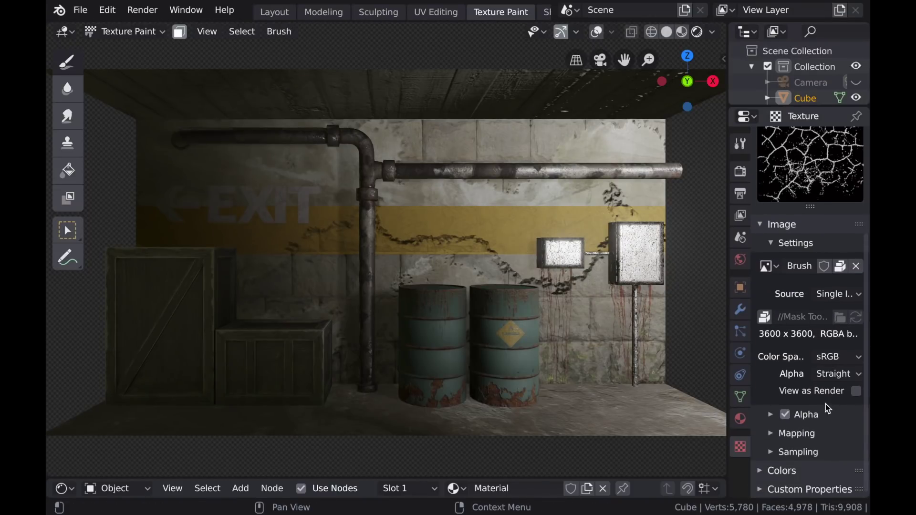
Change the brush texture's mapping from Stencil to View Plane
{"action": "left_click", "coordinate": [745, 145]}
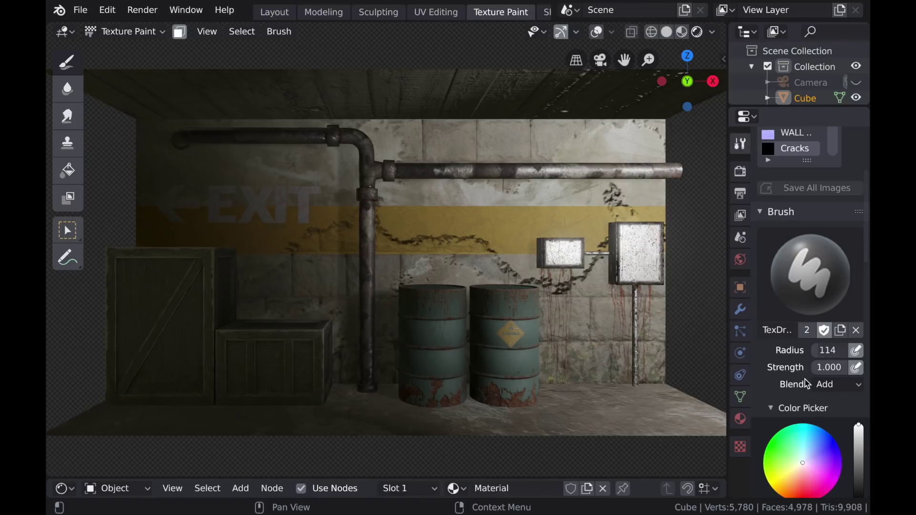
{"action": "scroll", "coordinate": [802, 387], "scroll_direction": "down", "scroll_amount": 7}
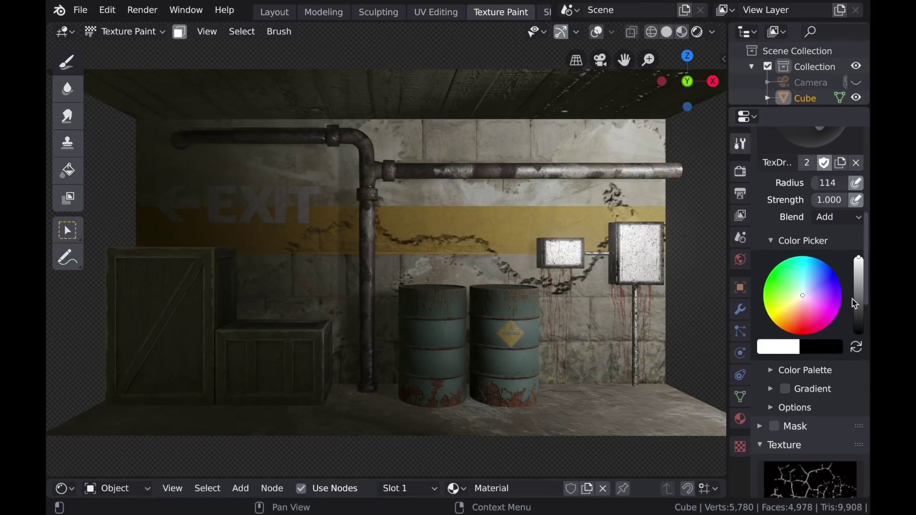
{"action": "left_click_drag", "start_coordinate": [867, 267], "coordinate": [867, 352]}
{"action": "left_click", "coordinate": [834, 263]}
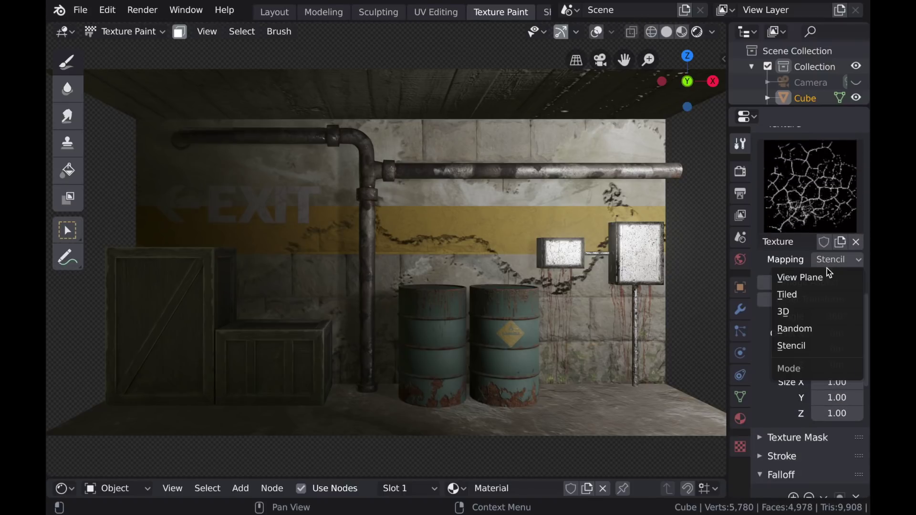
{"action": "left_click", "coordinate": [828, 279]}
Set the brush's stroke method to Anchored
{"action": "left_click_drag", "start_coordinate": [861, 319], "coordinate": [867, 362]}
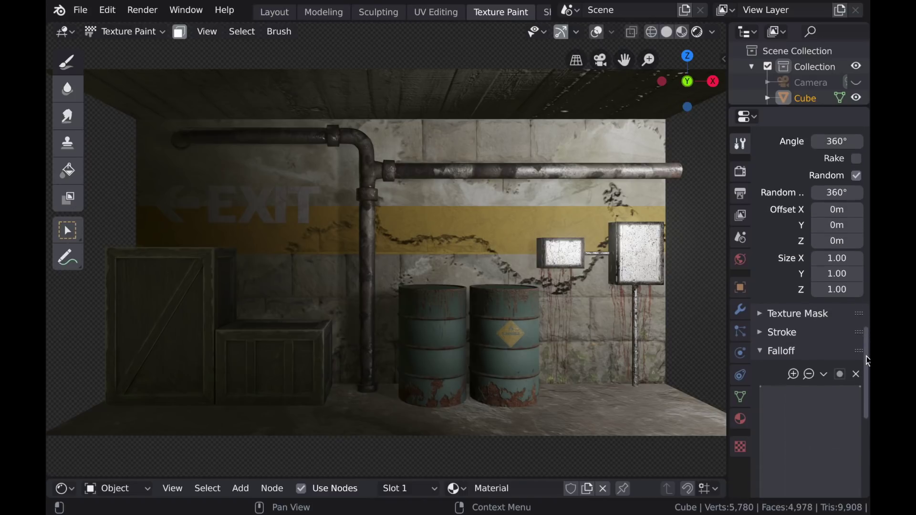
{"action": "left_click", "coordinate": [765, 334]}
{"action": "left_click", "coordinate": [835, 359]}
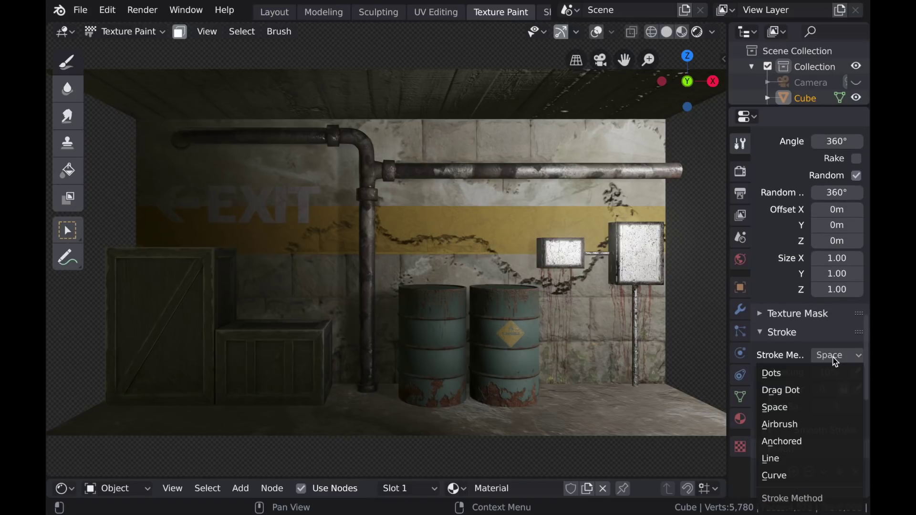
{"action": "left_click", "coordinate": [794, 441]}
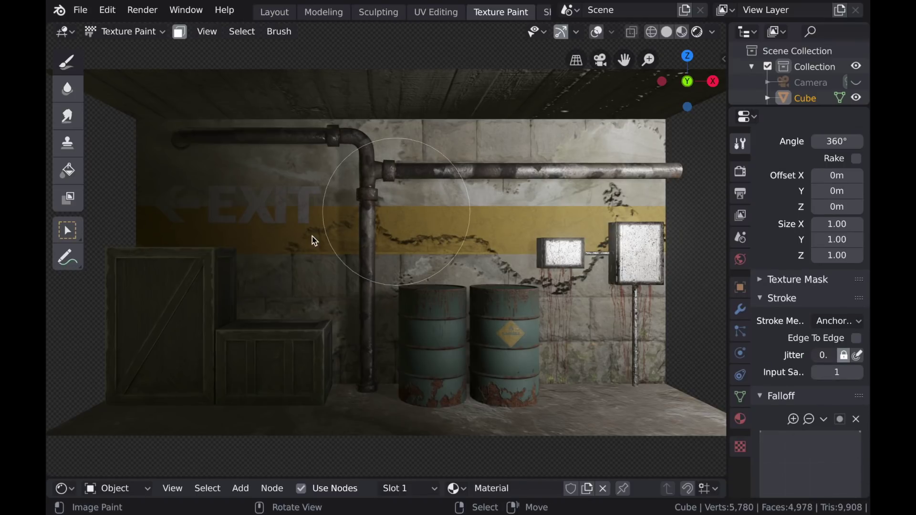
Try stamping anchored crack patterns of different sizes on the wall around the EXIT sign
{"action": "mouse_move", "coordinate": [313, 236]}
{"action": "left_mouse_down"}
{"action": "mouse_move", "coordinate": [268, 272]}
{"action": "mouse_move", "coordinate": [395, 323]}
{"action": "mouse_move", "coordinate": [330, 304]}
{"action": "left_mouse_up"}
{"action": "mouse_move", "coordinate": [300, 260]}
{"action": "left_mouse_down"}
{"action": "mouse_move", "coordinate": [299, 192]}
{"action": "mouse_move", "coordinate": [290, 202]}
{"action": "left_mouse_up"}
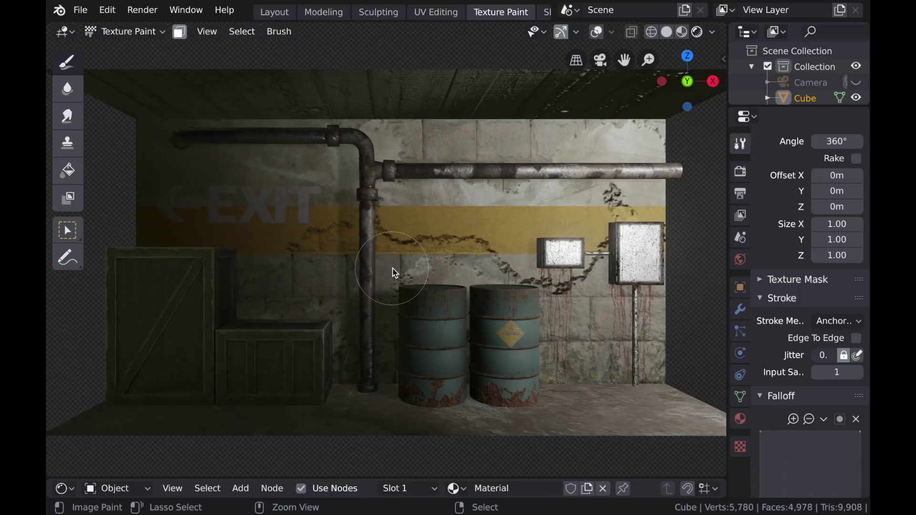
{"action": "middle_click_drag", "start_coordinate": [297, 207], "coordinate": [362, 229], "text": "shift"}
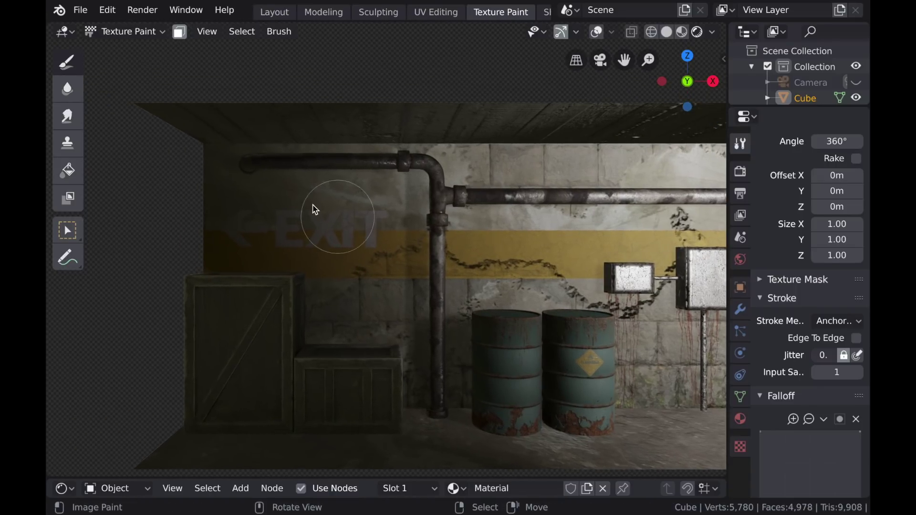
{"action": "mouse_move", "coordinate": [272, 198]}
{"action": "left_mouse_down"}
{"action": "mouse_move", "coordinate": [353, 223]}
{"action": "mouse_move", "coordinate": [345, 213]}
{"action": "left_mouse_up"}
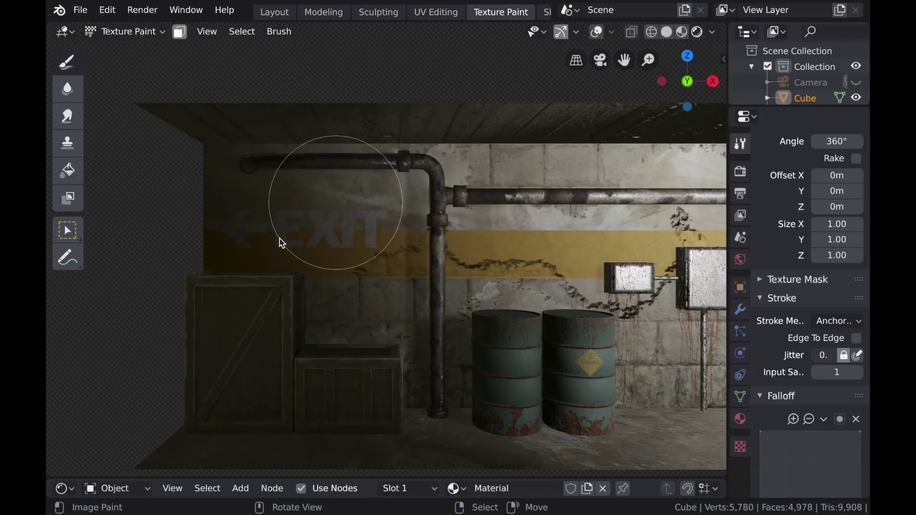
Stamp overlapping crack patterns across the dark end of the wall, over the EXIT sign and around the pipe
{"action": "mouse_move", "coordinate": [282, 243]}
{"action": "left_mouse_down"}
{"action": "mouse_move", "coordinate": [196, 242]}
{"action": "mouse_move", "coordinate": [228, 277]}
{"action": "mouse_move", "coordinate": [221, 268]}
{"action": "mouse_move", "coordinate": [262, 263]}
{"action": "left_mouse_up"}
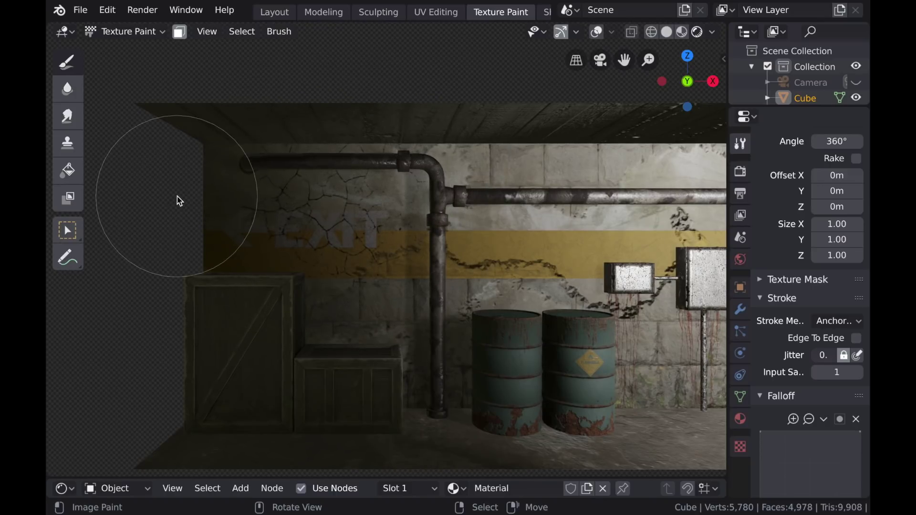
{"action": "left_click_drag", "start_coordinate": [170, 222], "coordinate": [171, 222]}
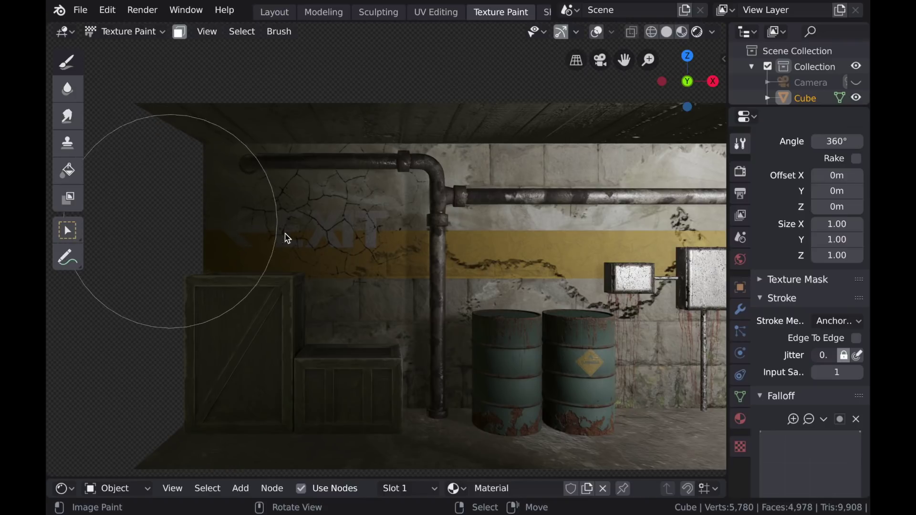
{"action": "left_click", "coordinate": [262, 308]}
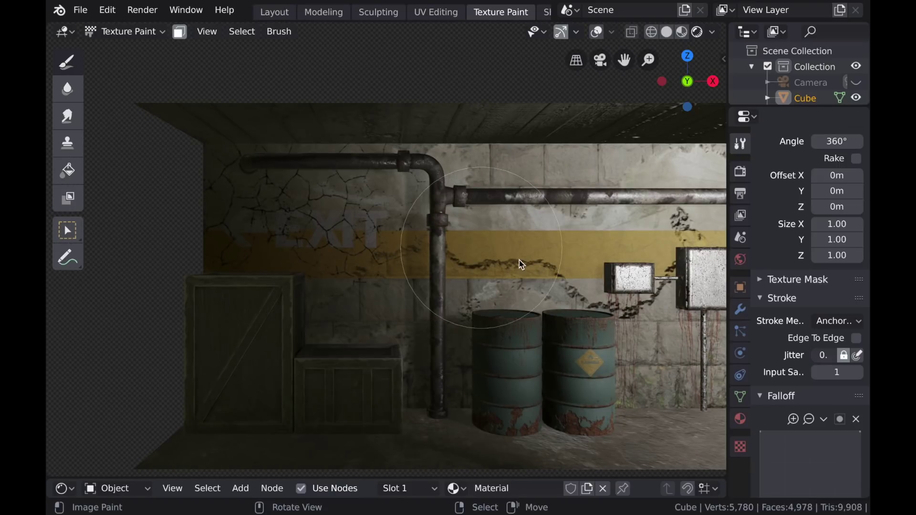
{"action": "middle_click_drag", "start_coordinate": [573, 266], "coordinate": [615, 199]}
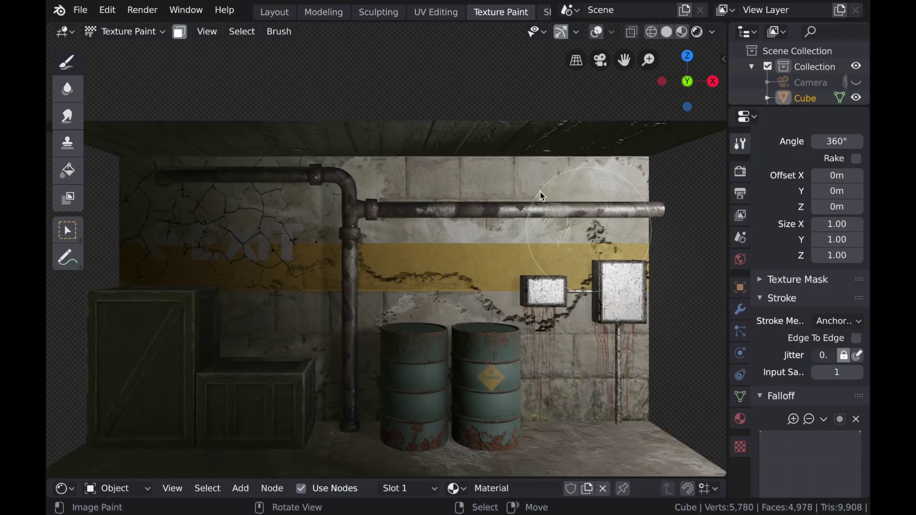
{"action": "middle_click_drag", "start_coordinate": [394, 226], "coordinate": [409, 199], "text": "shift"}
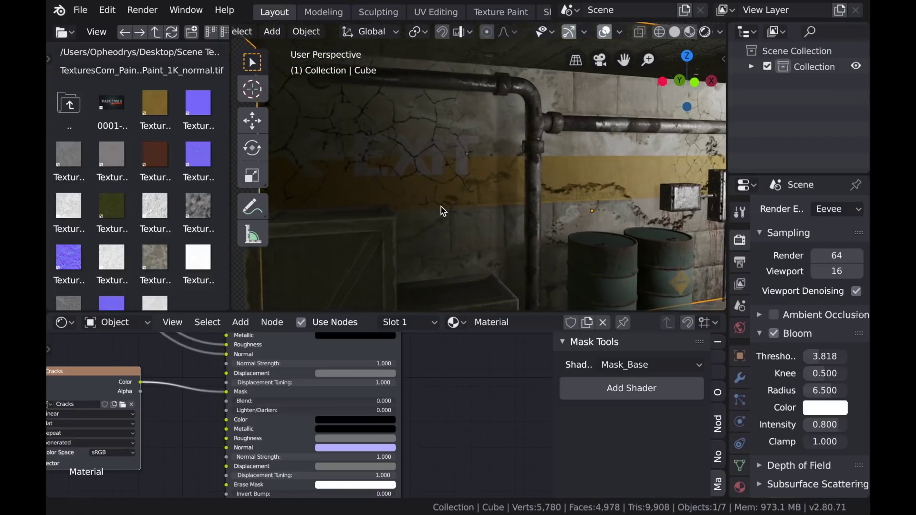
Set the Blend value of the cracks Mask_Base layer to 0.528
{"action": "scroll", "coordinate": [301, 413], "scroll_direction": "up", "scroll_amount": 1}
{"action": "left_click_drag", "start_coordinate": [300, 399], "coordinate": [334, 399]}
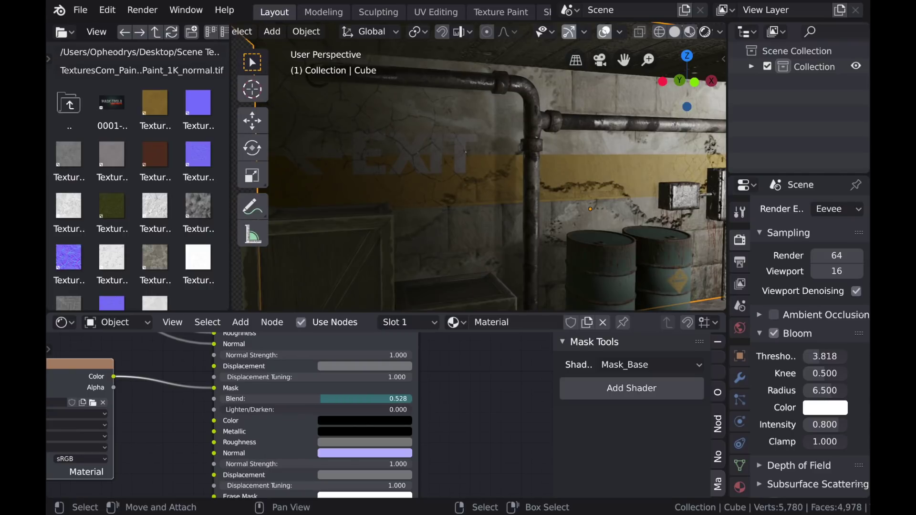
Move the Normal Map and both Bump nodes away from the shader node to free space in the normal chain
{"action": "scroll", "coordinate": [469, 422], "scroll_direction": "down", "scroll_amount": 2}
{"action": "mouse_move", "coordinate": [501, 422]}
{"action": "middle_mouse_down"}
{"action": "mouse_move", "coordinate": [320, 425]}
{"action": "mouse_move", "coordinate": [280, 435]}
{"action": "middle_mouse_up"}
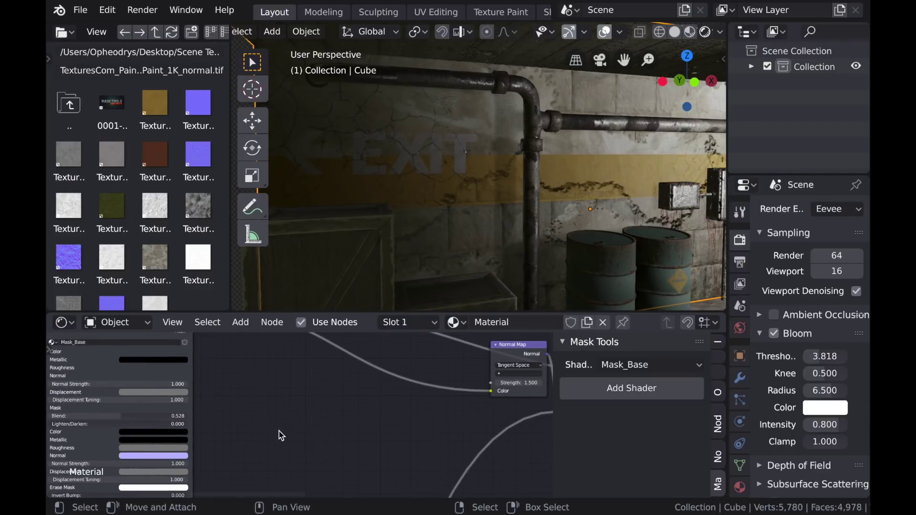
{"action": "scroll", "coordinate": [377, 413], "scroll_direction": "down", "scroll_amount": 1}
{"action": "mouse_move", "coordinate": [419, 403]}
{"action": "middle_mouse_down"}
{"action": "mouse_move", "coordinate": [376, 413]}
{"action": "mouse_move", "coordinate": [260, 408]}
{"action": "middle_mouse_up"}
{"action": "scroll", "coordinate": [296, 414], "scroll_direction": "up", "scroll_amount": 1}
{"action": "key", "text": "b"}
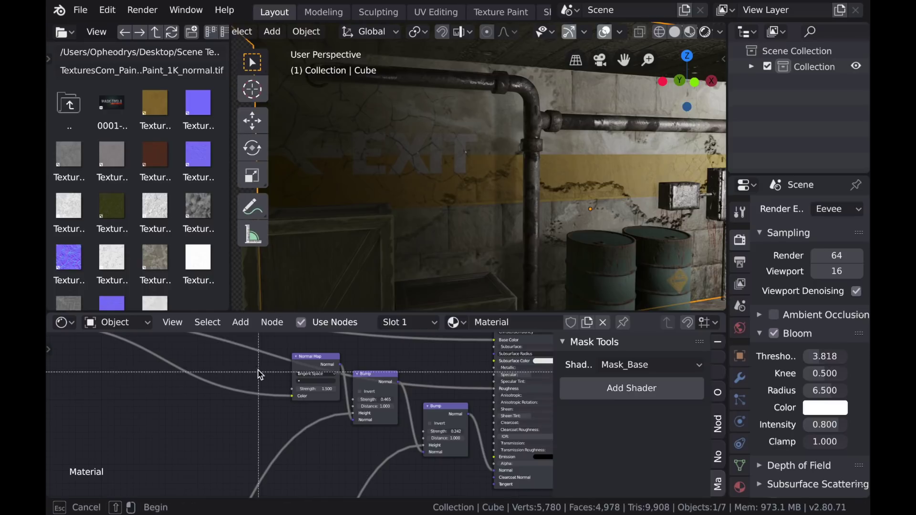
{"action": "mouse_move", "coordinate": [256, 357]}
{"action": "left_mouse_down"}
{"action": "mouse_move", "coordinate": [478, 465]}
{"action": "mouse_move", "coordinate": [473, 457]}
{"action": "left_mouse_up"}
{"action": "key", "text": "g"}
{"action": "left_click", "coordinate": [313, 445]}
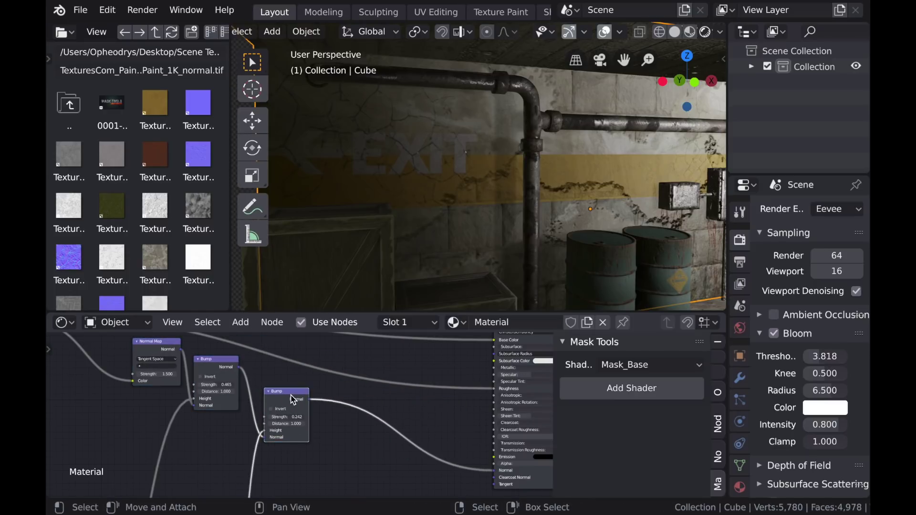
Duplicate the last Bump node into the normal chain and connect the cracks Mask_Base node's Bump output to its Height
{"action": "key", "text": "shift+d"}
{"action": "left_click", "coordinate": [389, 414]}
{"action": "middle_click_drag", "start_coordinate": [227, 426], "coordinate": [329, 430]}
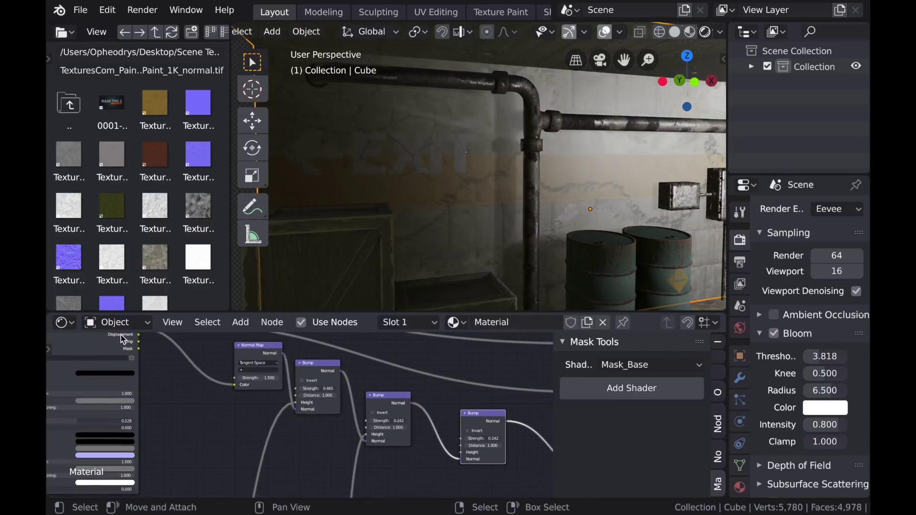
{"action": "left_click_drag", "start_coordinate": [139, 342], "coordinate": [455, 451]}
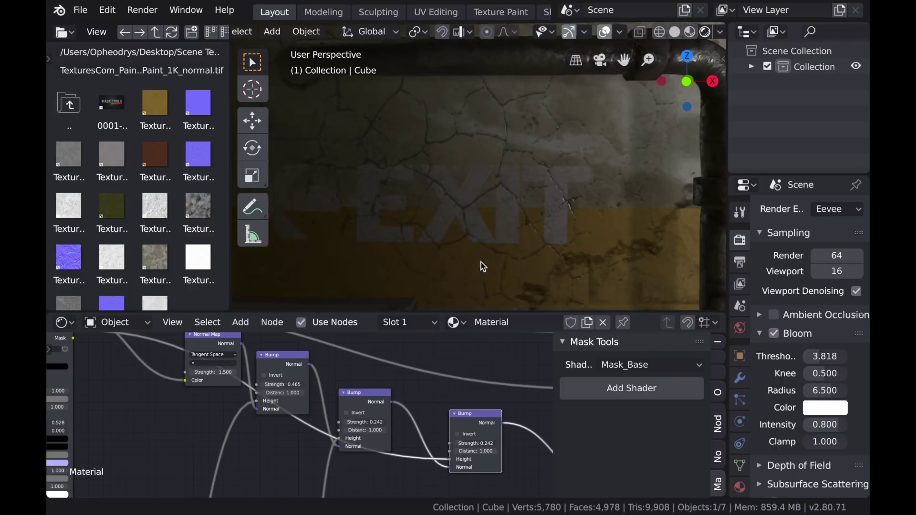
Set the duplicated Bump node's Strength to 0.229 and the cracks Mask_Base layer's Blend to 0.589
{"action": "middle_click_drag", "start_coordinate": [480, 261], "coordinate": [469, 257]}
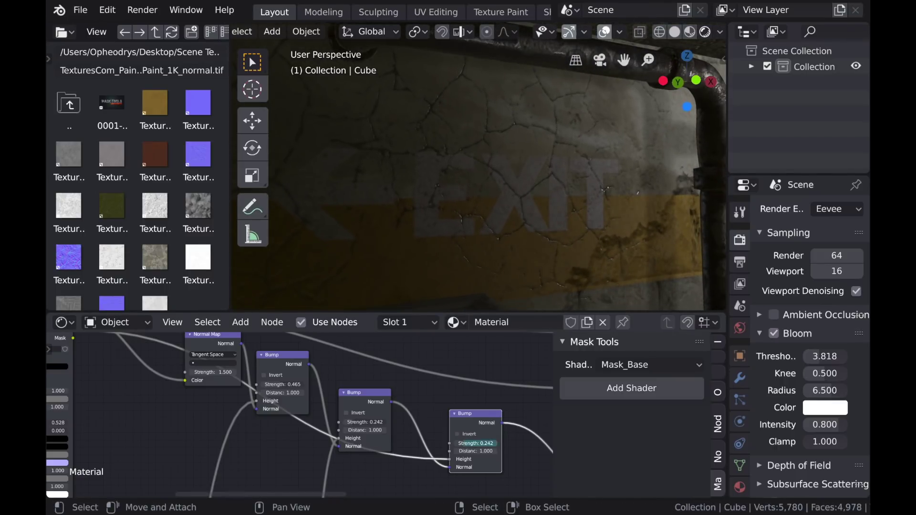
{"action": "mouse_move", "coordinate": [478, 444]}
{"action": "left_mouse_down"}
{"action": "mouse_move", "coordinate": [489, 444]}
{"action": "mouse_move", "coordinate": [478, 443]}
{"action": "left_mouse_up"}
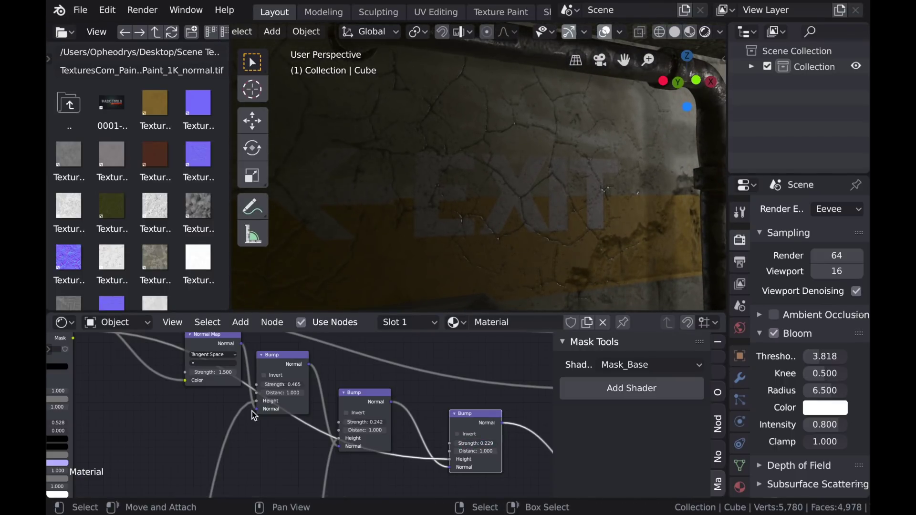
{"action": "scroll", "coordinate": [254, 416], "scroll_direction": "left", "scroll_amount": 10}
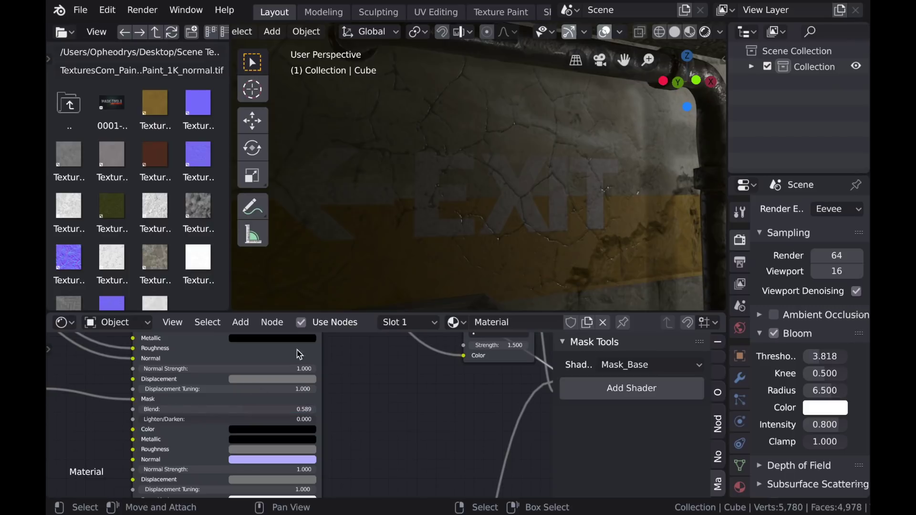
{"action": "scroll", "coordinate": [512, 237], "scroll_direction": "down", "scroll_amount": 10}
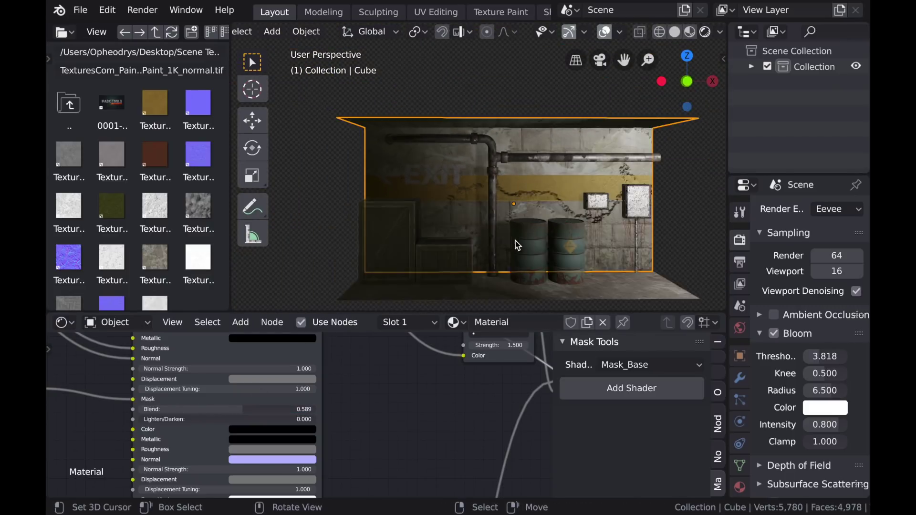
Select the floor object and add an Image Texture node beside its Paint_Noise node
{"action": "scroll", "coordinate": [517, 241], "scroll_direction": "up", "scroll_amount": 5}
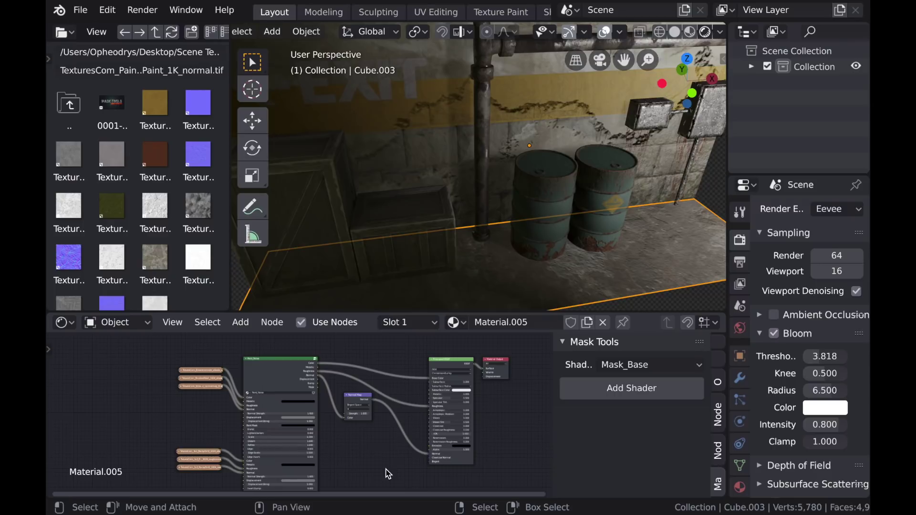
{"action": "middle_click_drag", "start_coordinate": [384, 466], "coordinate": [374, 454]}
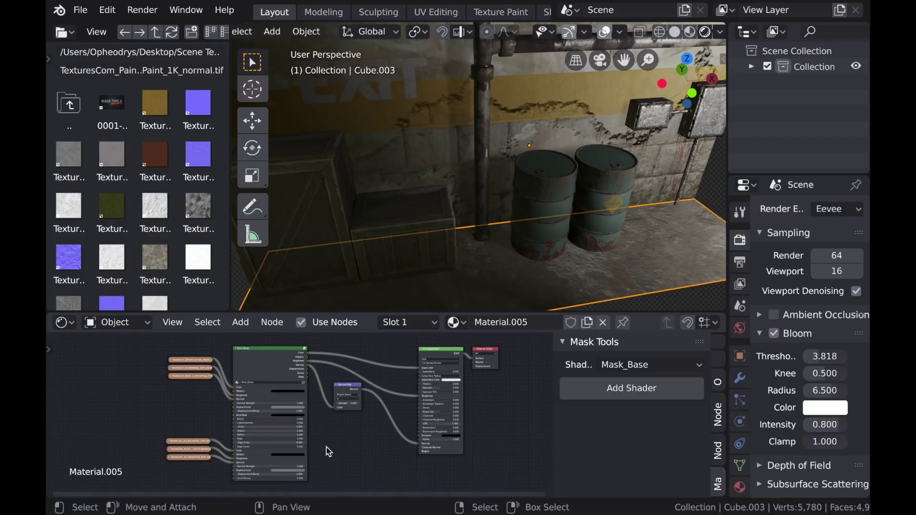
{"action": "middle_click_drag", "start_coordinate": [327, 449], "coordinate": [343, 448]}
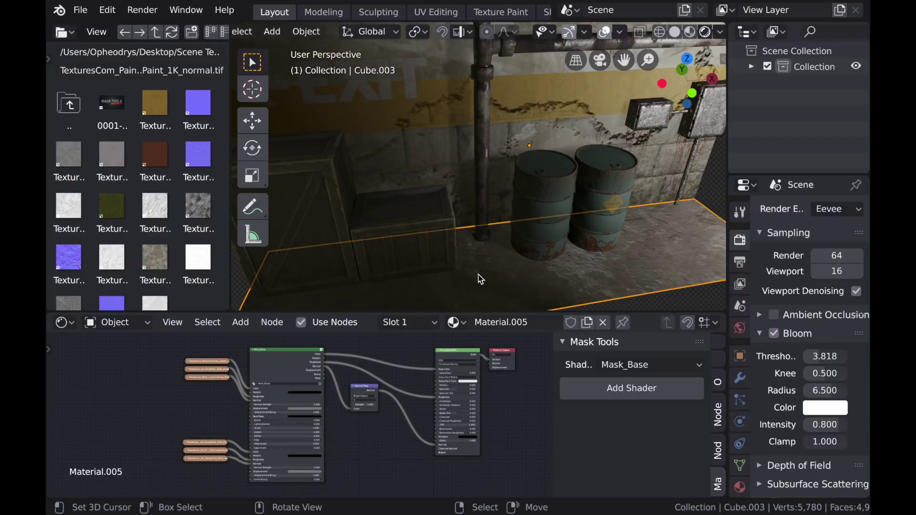
{"action": "scroll", "coordinate": [190, 415], "scroll_direction": "up", "scroll_amount": 3}
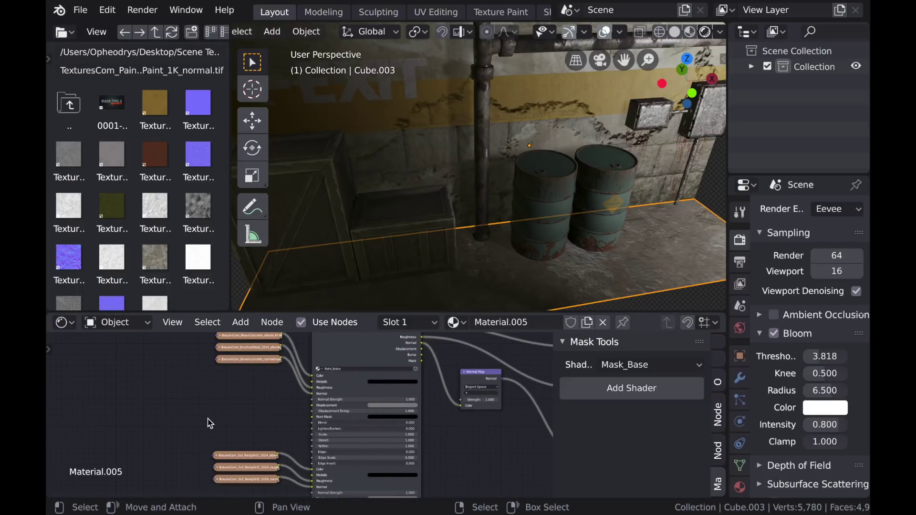
{"action": "key", "text": "shift+a"}
{"action": "mouse_move", "coordinate": [229, 408]}
{"action": "left_click", "coordinate": [351, 285]}
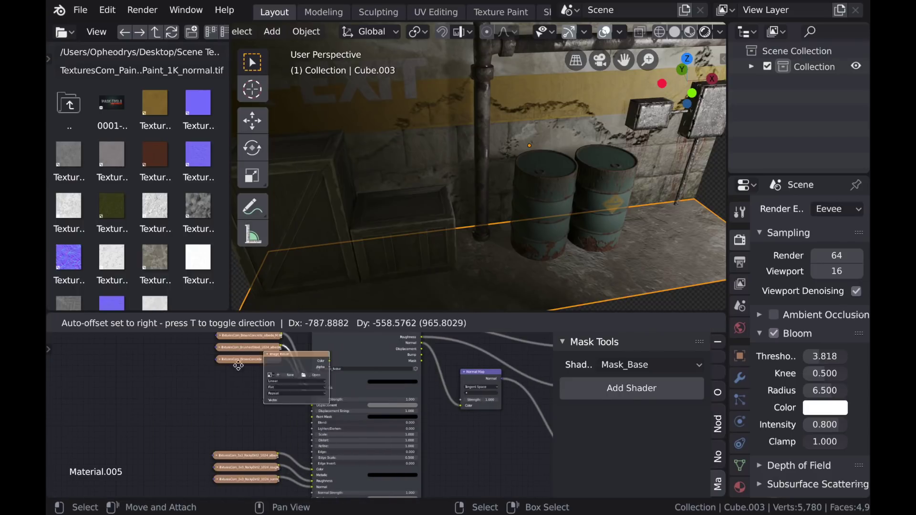
{"action": "left_click", "coordinate": [176, 381]}
Create a 1024 px image named Floor Dirt in the texture node and connect its Color to the Paint_Noise node's Paint Mask
{"action": "scroll", "coordinate": [224, 443], "scroll_direction": "up", "scroll_amount": 3}
{"action": "scroll", "coordinate": [213, 411], "scroll_direction": "up", "scroll_amount": 2, "text": "ctrl"}
{"action": "left_click", "coordinate": [205, 400]}
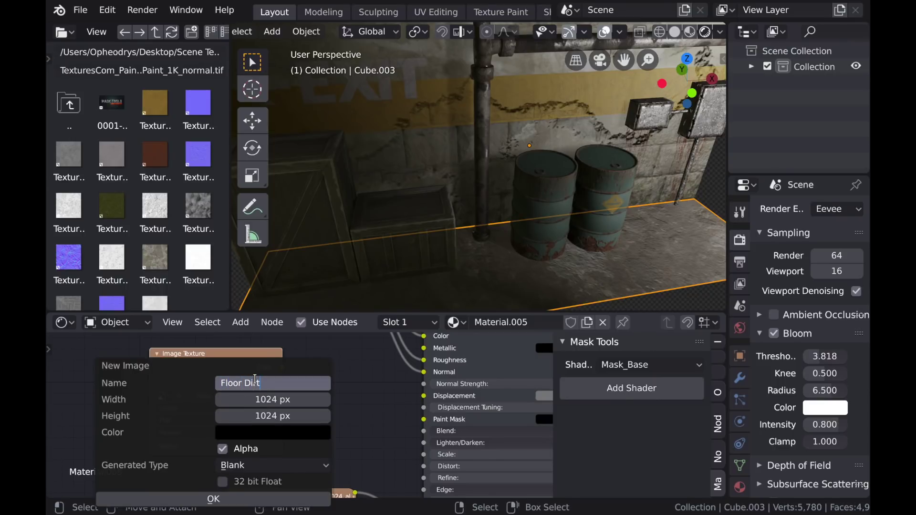
{"action": "key", "text": "Return"}
{"action": "left_click", "coordinate": [218, 498]}
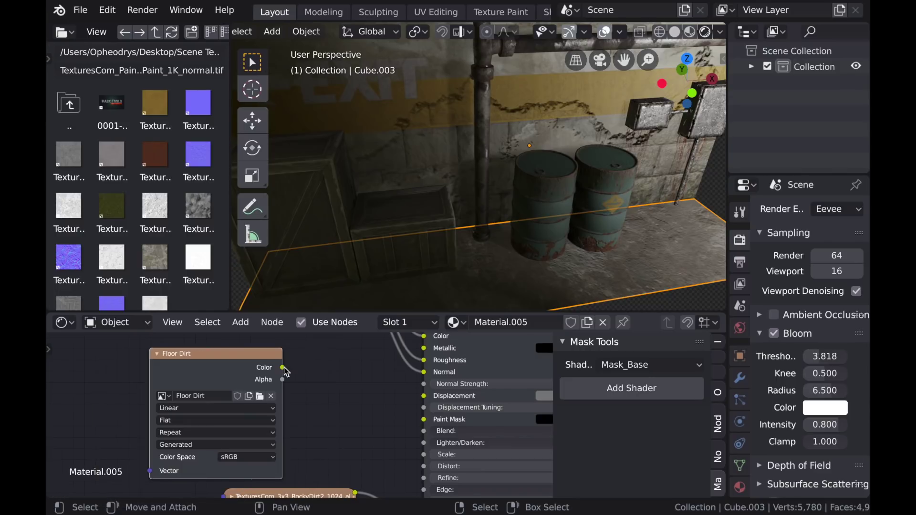
{"action": "left_click_drag", "start_coordinate": [282, 367], "coordinate": [328, 400]}
{"action": "left_click_drag", "start_coordinate": [423, 426], "coordinate": [427, 424]}
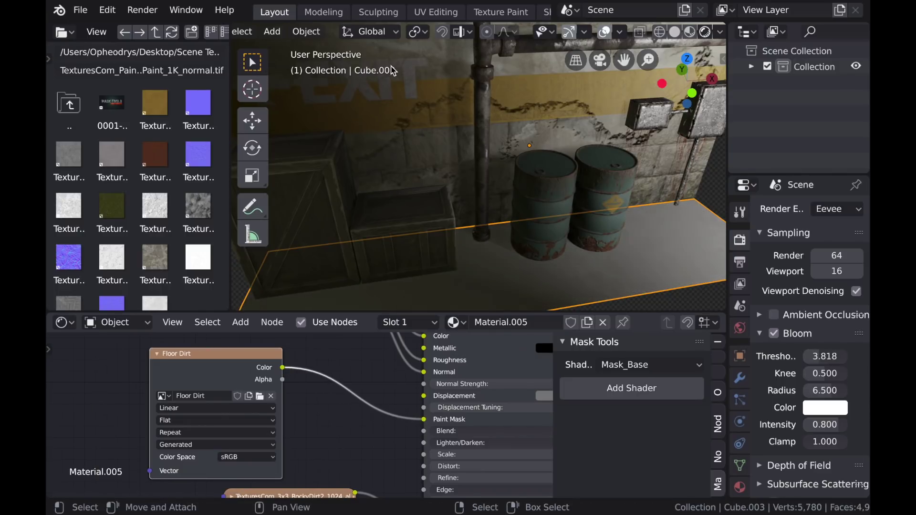
Switch to texture painting and give the brush the Space stroke method and a sharp falloff curve
{"action": "left_click", "coordinate": [500, 12]}
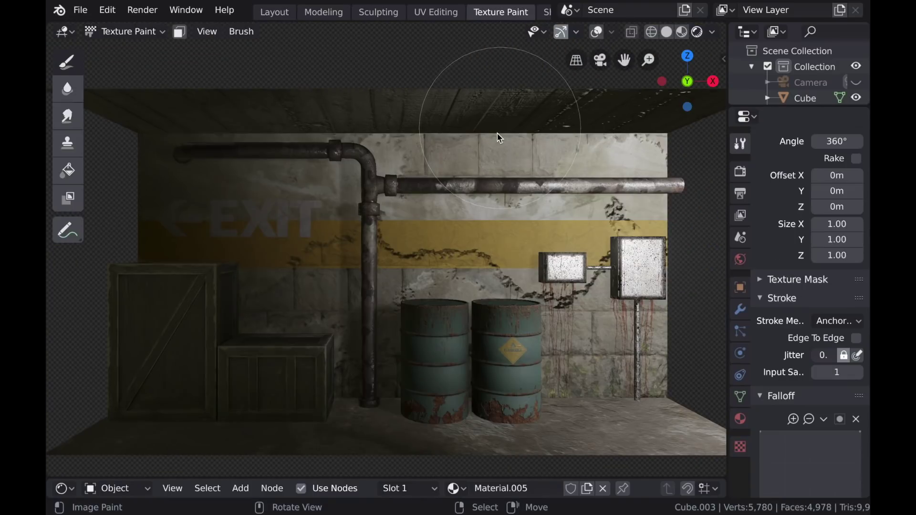
{"action": "scroll", "coordinate": [793, 374], "scroll_direction": "down", "scroll_amount": 3}
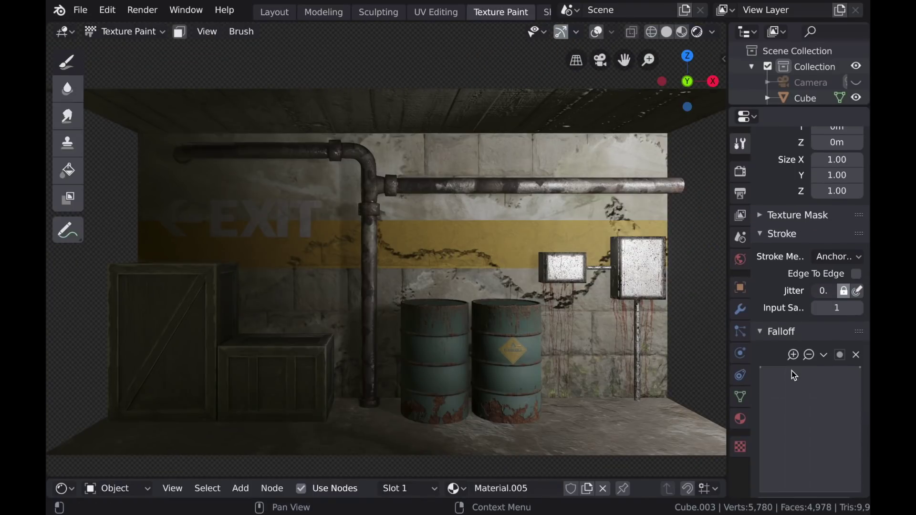
{"action": "left_click", "coordinate": [843, 258]}
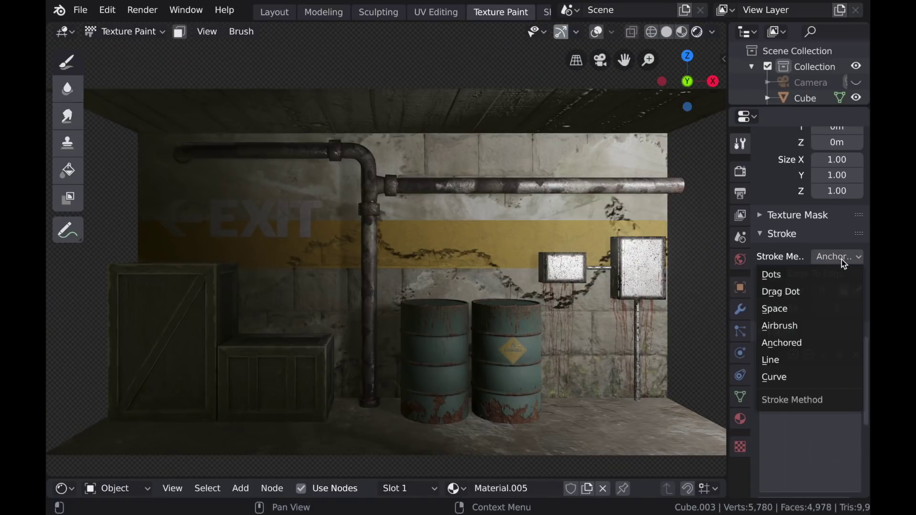
{"action": "left_click", "coordinate": [774, 308]}
{"action": "scroll", "coordinate": [812, 399], "scroll_direction": "down", "scroll_amount": 7}
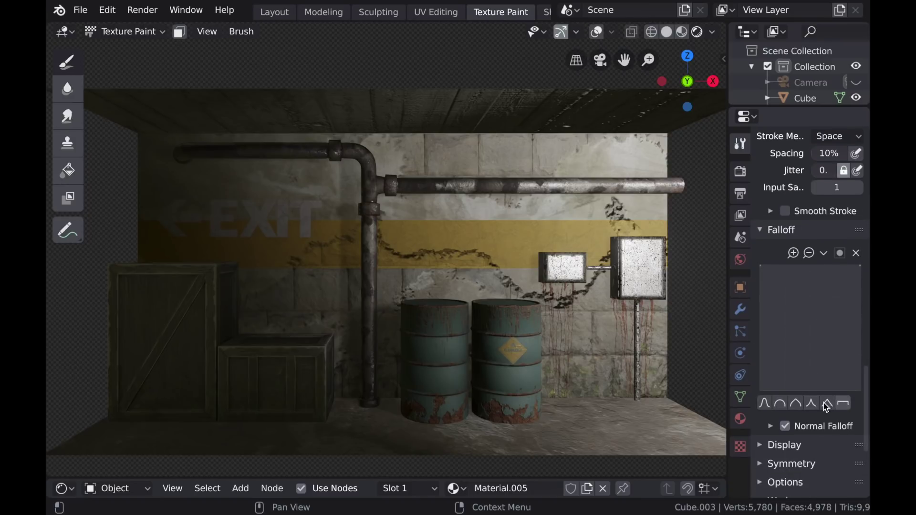
{"action": "left_click", "coordinate": [826, 405]}
{"action": "key", "text": "f"}
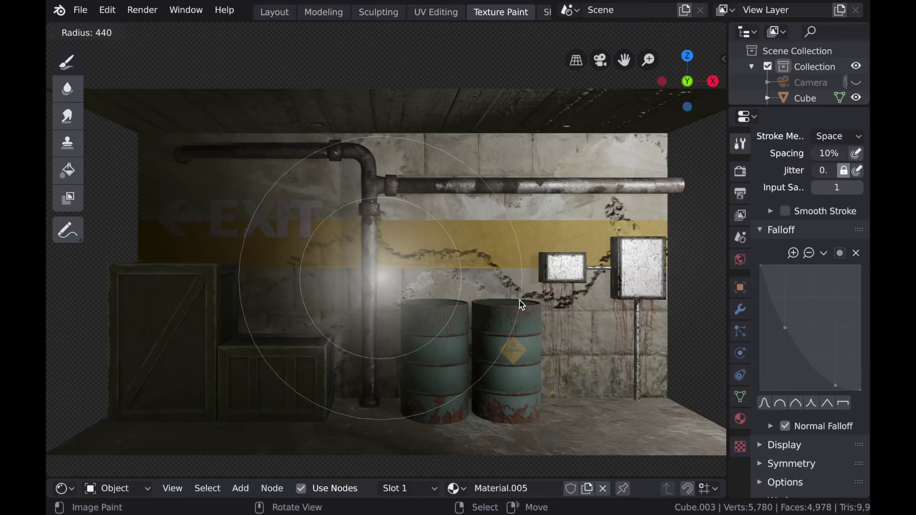
{"action": "left_click", "coordinate": [507, 291]}
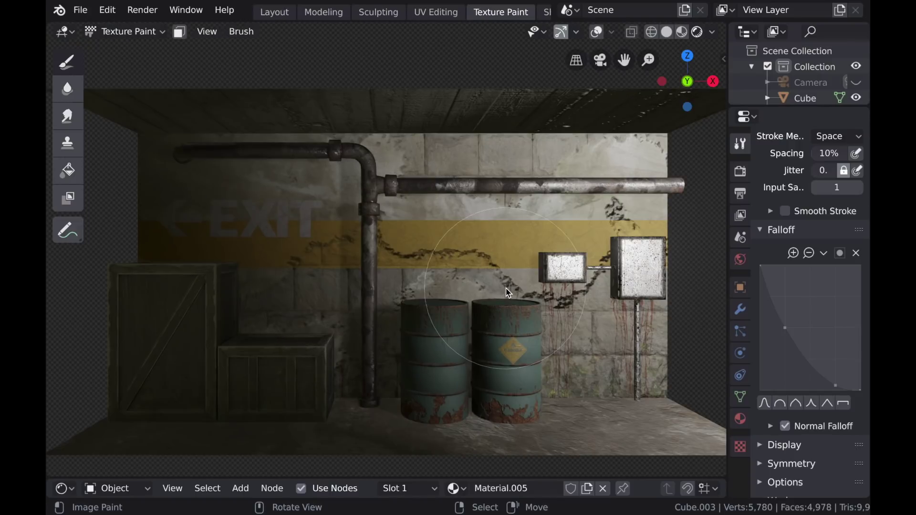
Remove the crack texture from the paint brush
{"action": "scroll", "coordinate": [814, 307], "scroll_direction": "up", "scroll_amount": 15}
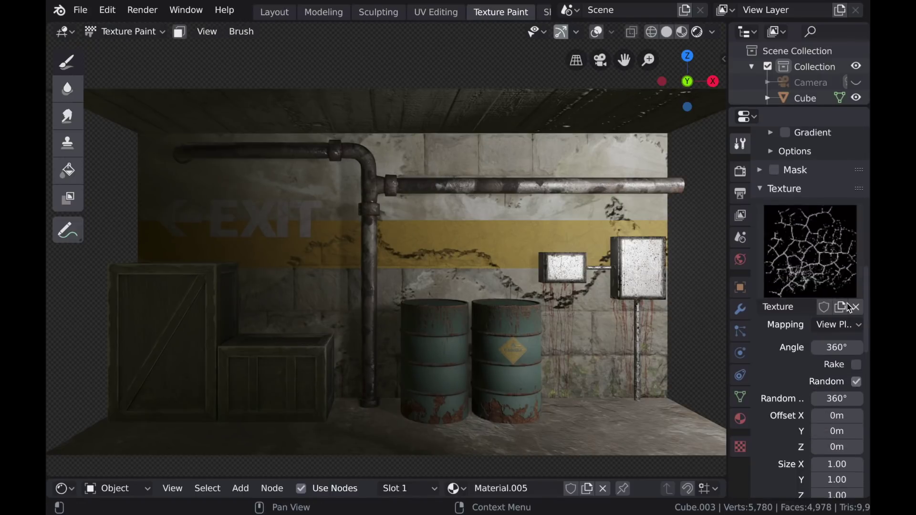
{"action": "left_click", "coordinate": [854, 307]}
{"action": "scroll", "coordinate": [830, 268], "scroll_direction": "up", "scroll_amount": 12}
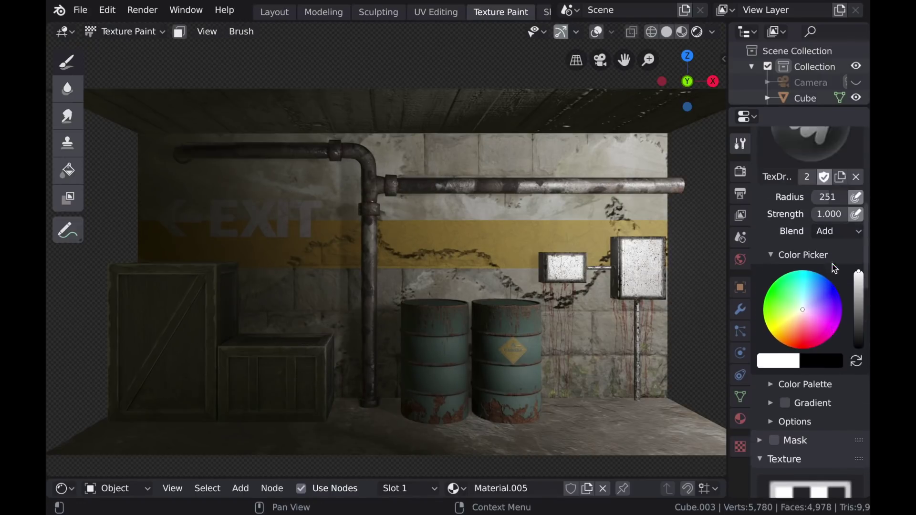
{"action": "scroll", "coordinate": [835, 268], "scroll_direction": "up", "scroll_amount": 1}
Paint a dirt patch on the floor around the base of the two barrels and the vertical pipe
{"action": "mouse_move", "coordinate": [389, 310]}
{"action": "middle_mouse_down"}
{"action": "mouse_move", "coordinate": [398, 329]}
{"action": "mouse_move", "coordinate": [403, 286]}
{"action": "mouse_move", "coordinate": [417, 266]}
{"action": "middle_mouse_up"}
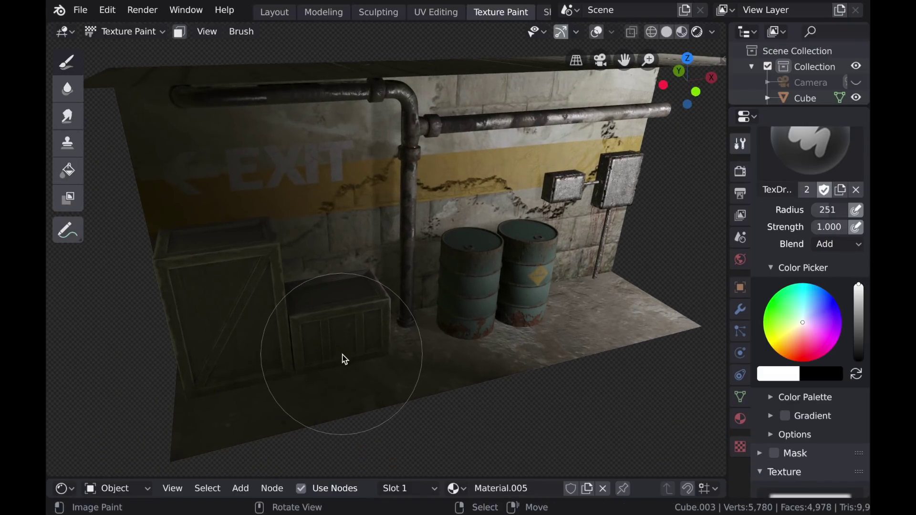
{"action": "middle_click_drag", "start_coordinate": [400, 356], "coordinate": [354, 338], "text": "shift"}
{"action": "scroll", "coordinate": [387, 343], "scroll_direction": "up", "scroll_amount": 3}
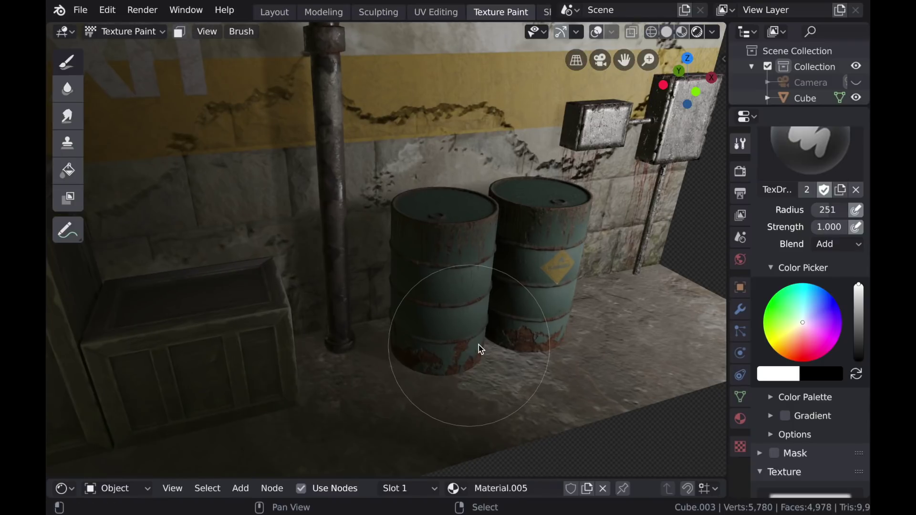
{"action": "scroll", "coordinate": [484, 352], "scroll_direction": "up", "scroll_amount": 3}
{"action": "middle_click_drag", "start_coordinate": [456, 339], "coordinate": [389, 313], "text": "shift"}
{"action": "scroll", "coordinate": [423, 341], "scroll_direction": "down", "scroll_amount": 2}
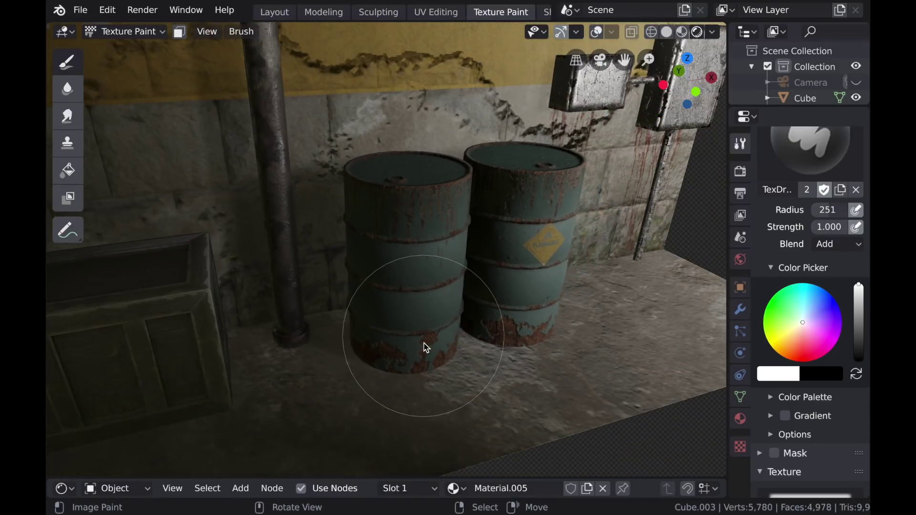
{"action": "mouse_move", "coordinate": [379, 361]}
{"action": "left_mouse_down"}
{"action": "mouse_move", "coordinate": [477, 366]}
{"action": "mouse_move", "coordinate": [539, 340]}
{"action": "mouse_move", "coordinate": [521, 310]}
{"action": "mouse_move", "coordinate": [329, 327]}
{"action": "mouse_move", "coordinate": [296, 340]}
{"action": "mouse_move", "coordinate": [395, 385]}
{"action": "mouse_move", "coordinate": [447, 384]}
{"action": "left_mouse_up"}
Set the floor's Paint_Noise node to Edge 1.000 and Edge Scale 4.500
{"action": "left_click_drag", "start_coordinate": [393, 477], "coordinate": [407, 325]}
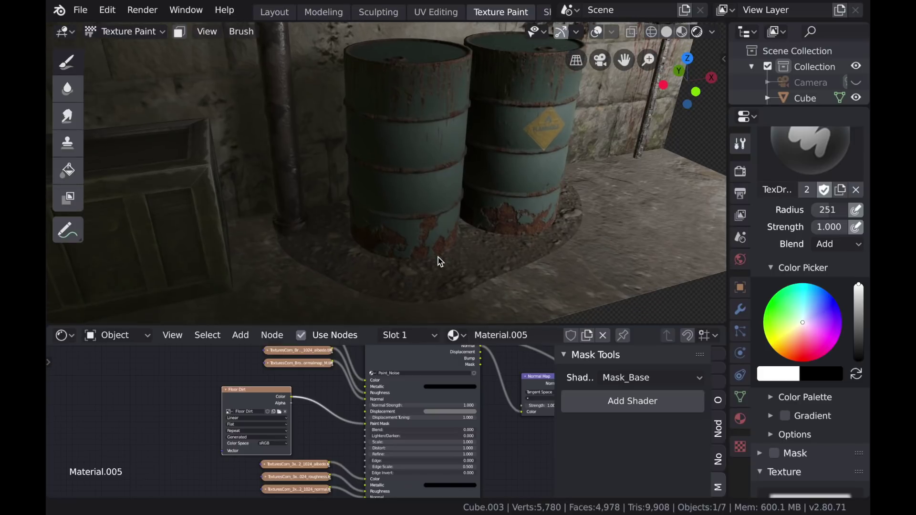
{"action": "scroll", "coordinate": [410, 429], "scroll_direction": "up", "scroll_amount": 4}
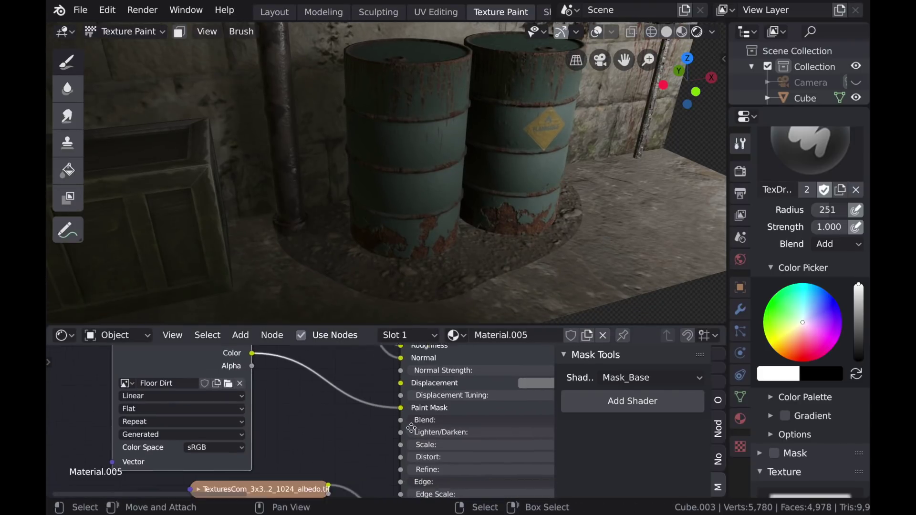
{"action": "middle_click_drag", "start_coordinate": [410, 428], "coordinate": [377, 414]}
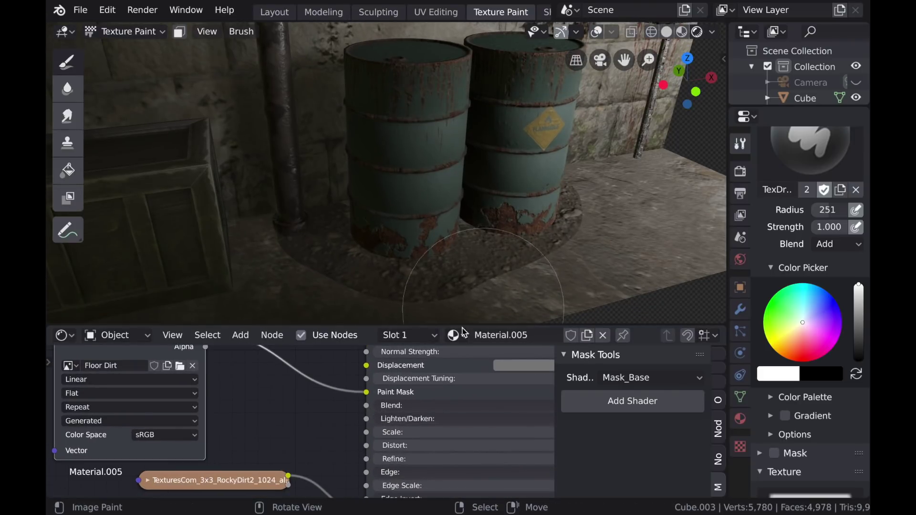
{"action": "middle_click_drag", "start_coordinate": [421, 465], "coordinate": [380, 424]}
{"action": "scroll", "coordinate": [376, 423], "scroll_direction": "up", "scroll_amount": 4}
{"action": "scroll", "coordinate": [388, 432], "scroll_direction": "down", "scroll_amount": 4}
{"action": "left_click_drag", "start_coordinate": [349, 422], "coordinate": [529, 423]}
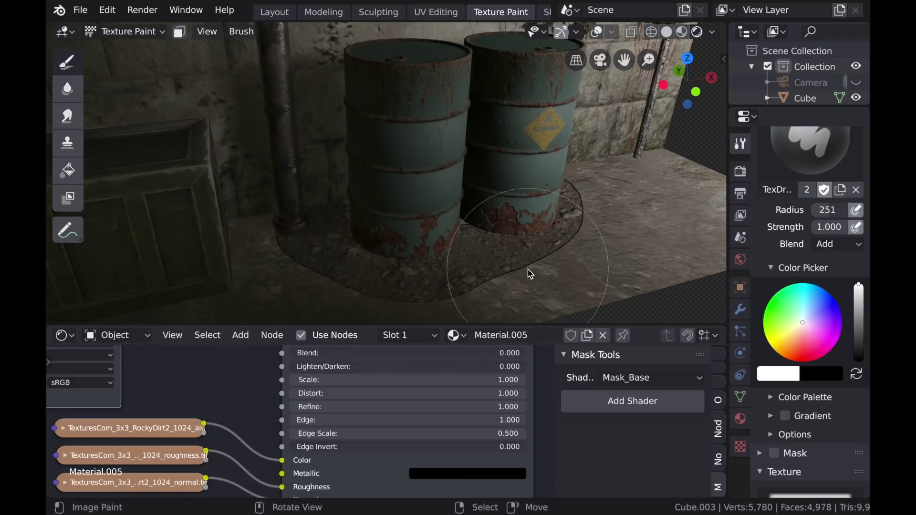
{"action": "left_click", "coordinate": [330, 433]}
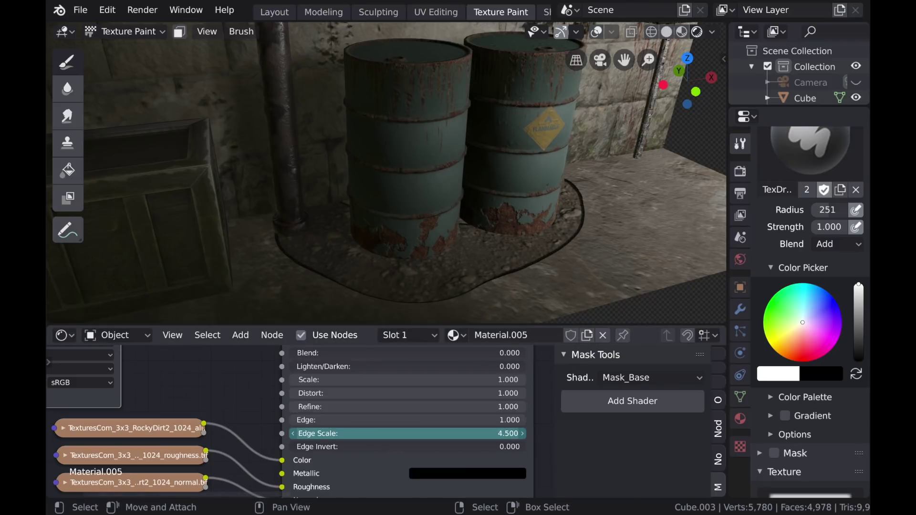
Set the Distort value of the floor's Paint_Noise node to 17.600
{"action": "middle_click_drag", "start_coordinate": [338, 405], "coordinate": [333, 420]}
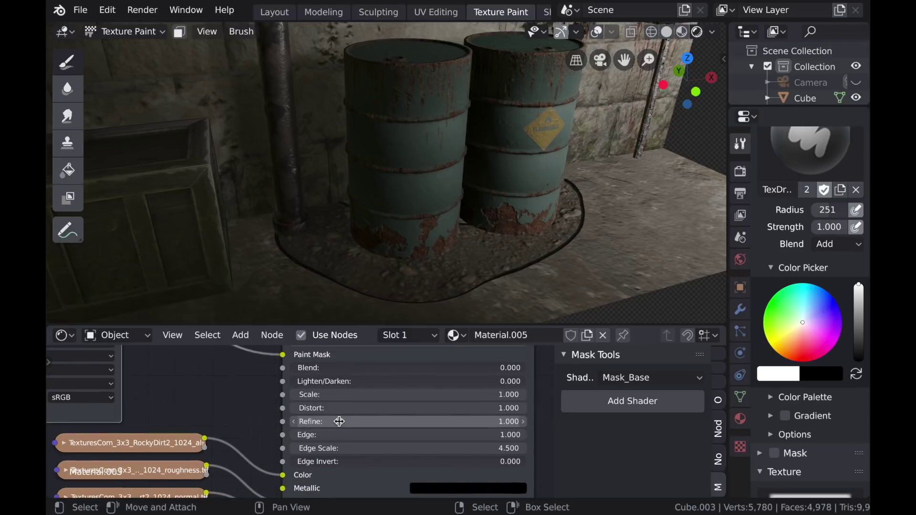
{"action": "mouse_move", "coordinate": [320, 410]}
{"action": "left_mouse_down"}
{"action": "mouse_move", "coordinate": [375, 410]}
{"action": "mouse_move", "coordinate": [350, 419]}
{"action": "left_mouse_up"}
{"action": "scroll", "coordinate": [377, 420], "scroll_direction": "down", "scroll_amount": 3}
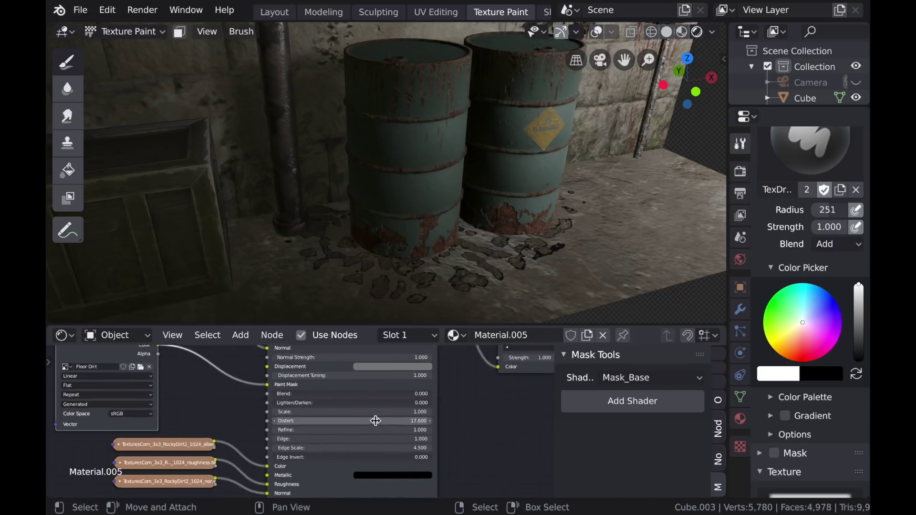
Insert a Bump node between the floor's Normal Map and shader, and feed the Paint_Noise Bump output into its Height input
{"action": "scroll", "coordinate": [376, 420], "scroll_direction": "down", "scroll_amount": 3}
{"action": "key", "text": "shift+a"}
{"action": "mouse_move", "coordinate": [352, 437]}
{"action": "left_click", "coordinate": [490, 385]}
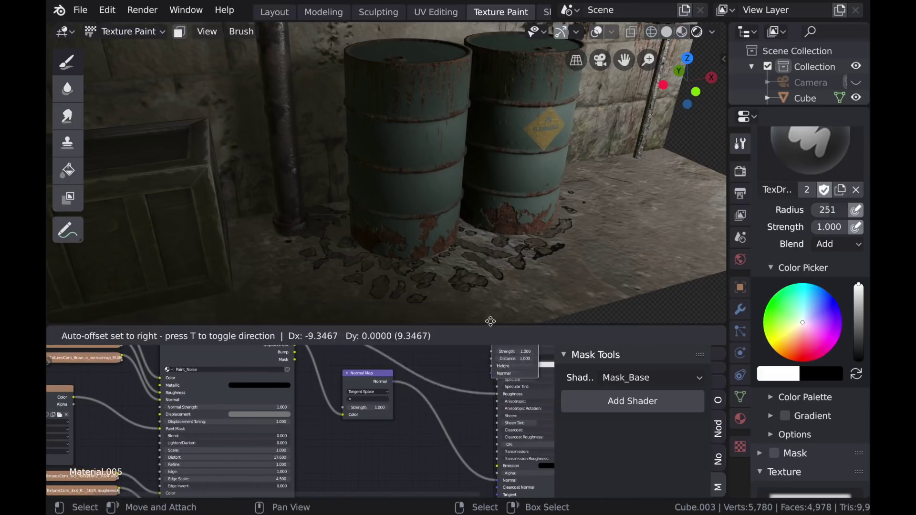
{"action": "left_click", "coordinate": [413, 387]}
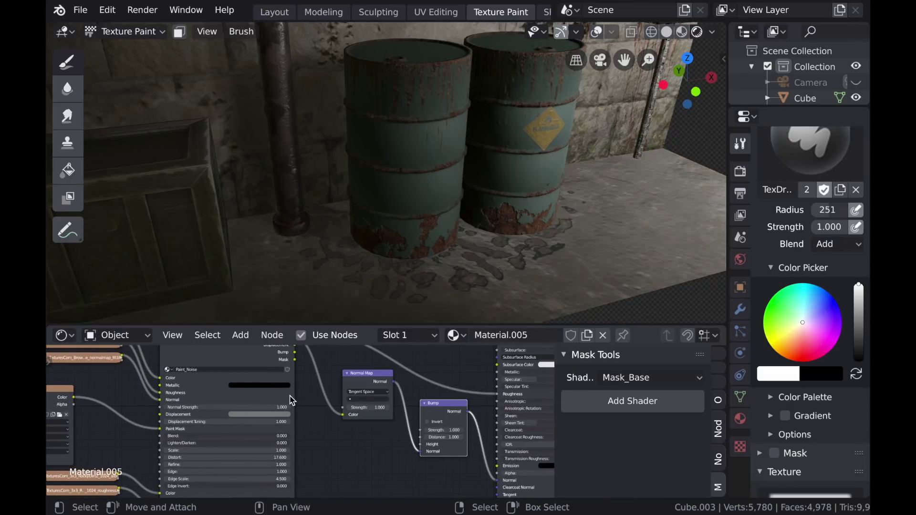
{"action": "mouse_move", "coordinate": [295, 352]}
{"action": "left_mouse_down"}
{"action": "mouse_move", "coordinate": [408, 443]}
{"action": "mouse_move", "coordinate": [421, 432]}
{"action": "left_mouse_up"}
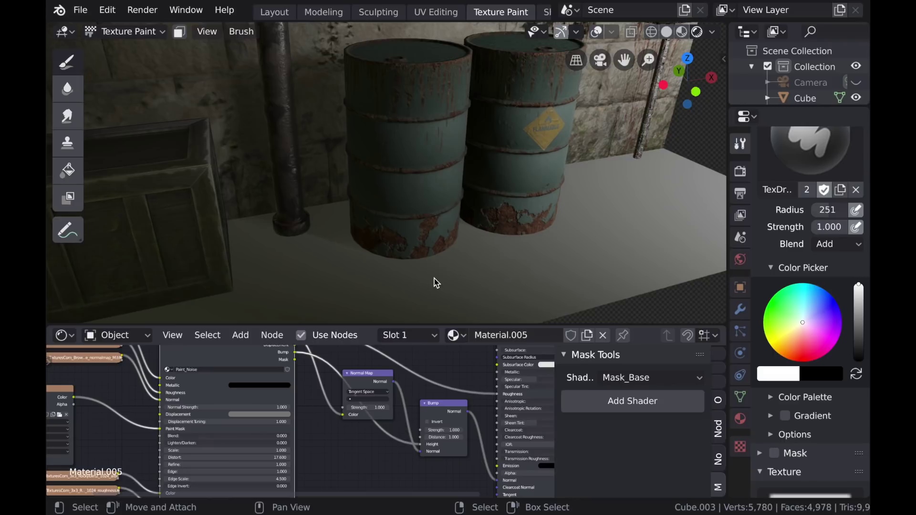
{"action": "scroll", "coordinate": [434, 281], "scroll_direction": "up", "scroll_amount": 3}
{"action": "middle_click_drag", "start_coordinate": [447, 280], "coordinate": [448, 239], "text": "shift"}
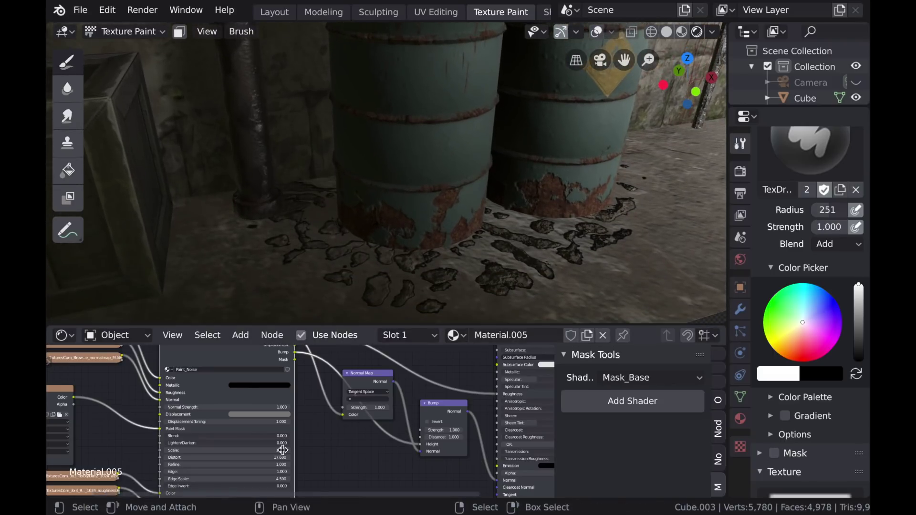
Set the floor's Paint_Noise node to Scale 2.800 and Refine 0.500
{"action": "middle_click_drag", "start_coordinate": [283, 449], "coordinate": [368, 423]}
{"action": "scroll", "coordinate": [312, 434], "scroll_direction": "up", "scroll_amount": 8}
{"action": "mouse_move", "coordinate": [312, 434]}
{"action": "middle_mouse_down"}
{"action": "mouse_move", "coordinate": [337, 436]}
{"action": "mouse_move", "coordinate": [374, 417]}
{"action": "middle_mouse_up"}
{"action": "mouse_move", "coordinate": [374, 397]}
{"action": "left_mouse_down"}
{"action": "mouse_move", "coordinate": [424, 397]}
{"action": "mouse_move", "coordinate": [329, 397]}
{"action": "mouse_move", "coordinate": [342, 397]}
{"action": "left_mouse_up"}
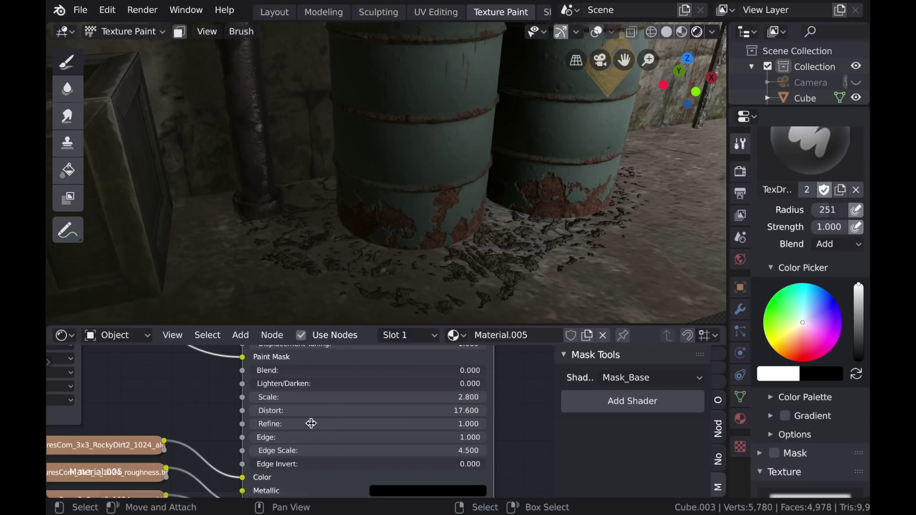
{"action": "mouse_move", "coordinate": [311, 423]}
{"action": "left_mouse_down"}
{"action": "mouse_move", "coordinate": [324, 410]}
{"action": "mouse_move", "coordinate": [287, 410]}
{"action": "mouse_move", "coordinate": [305, 410]}
{"action": "mouse_move", "coordinate": [296, 411]}
{"action": "left_mouse_up"}
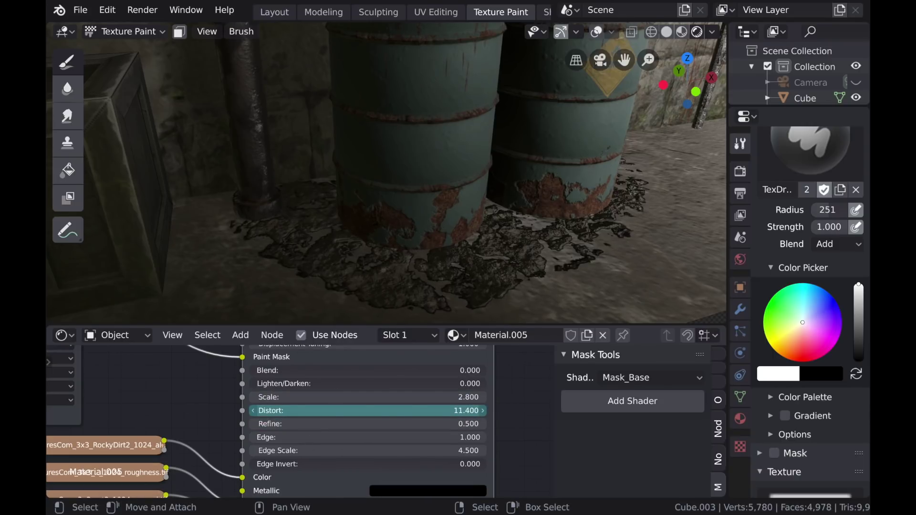
{"action": "key", "text": "Escape"}
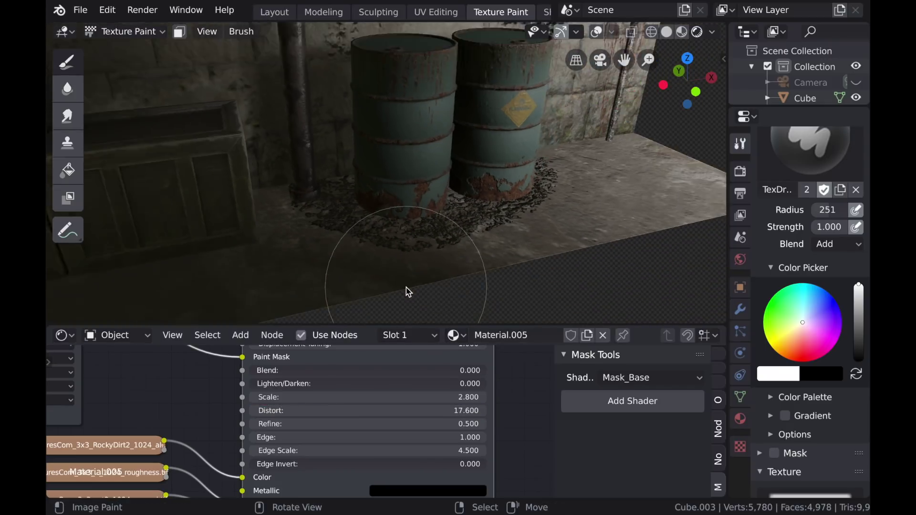
Paint more dirt on the floor along the base of the crates and the wall beneath the electrical boxes
{"action": "scroll", "coordinate": [405, 287], "scroll_direction": "down", "scroll_amount": 2}
{"action": "middle_click_drag", "start_coordinate": [393, 284], "coordinate": [458, 274], "text": "shift"}
{"action": "middle_click_drag", "start_coordinate": [290, 238], "coordinate": [291, 258]}
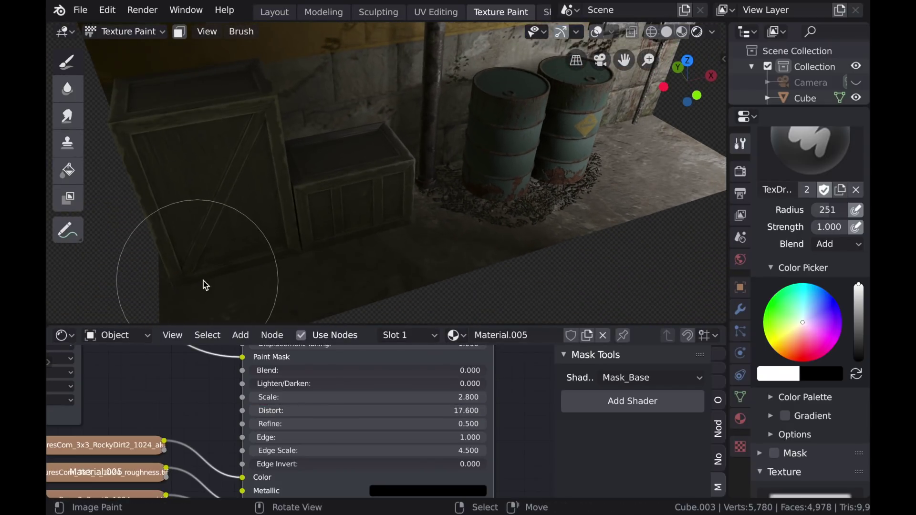
{"action": "mouse_move", "coordinate": [424, 204]}
{"action": "middle_mouse_down"}
{"action": "mouse_move", "coordinate": [425, 239]}
{"action": "mouse_move", "coordinate": [413, 242]}
{"action": "mouse_move", "coordinate": [422, 260]}
{"action": "mouse_move", "coordinate": [448, 223]}
{"action": "middle_mouse_up"}
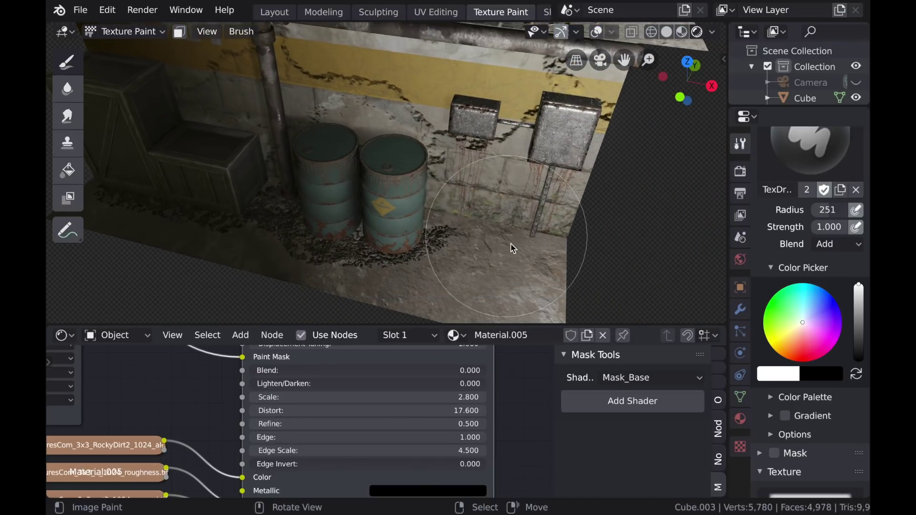
{"action": "middle_click_drag", "start_coordinate": [635, 285], "coordinate": [465, 260]}
{"action": "middle_click_drag", "start_coordinate": [418, 298], "coordinate": [381, 321], "text": "shift"}
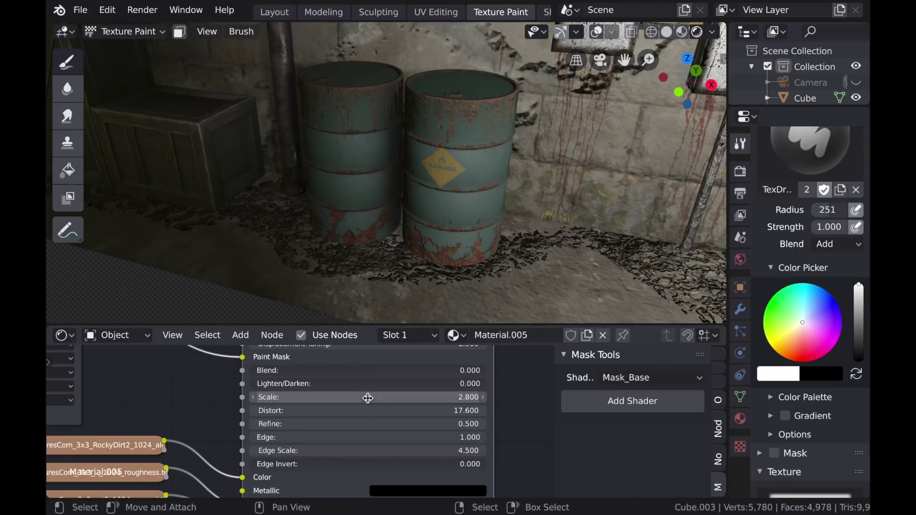
Set the floor's Paint_Noise node to Scale 1.200, Distort 21.600 and Refine 1.100
{"action": "mouse_move", "coordinate": [367, 399]}
{"action": "left_mouse_down"}
{"action": "mouse_move", "coordinate": [333, 399]}
{"action": "mouse_move", "coordinate": [394, 410]}
{"action": "mouse_move", "coordinate": [375, 424]}
{"action": "left_mouse_up"}
{"action": "scroll", "coordinate": [428, 215], "scroll_direction": "down", "scroll_amount": 5}
{"action": "middle_click_drag", "start_coordinate": [428, 205], "coordinate": [416, 150]}
{"action": "scroll", "coordinate": [464, 217], "scroll_direction": "up", "scroll_amount": 4}
{"action": "scroll", "coordinate": [448, 209], "scroll_direction": "up", "scroll_amount": 2}
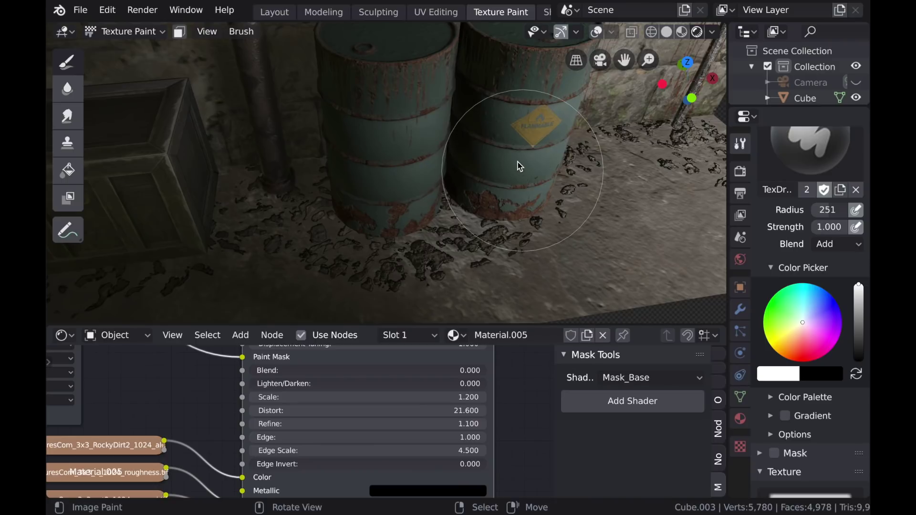
{"action": "scroll", "coordinate": [439, 223], "scroll_direction": "down", "scroll_amount": 6}
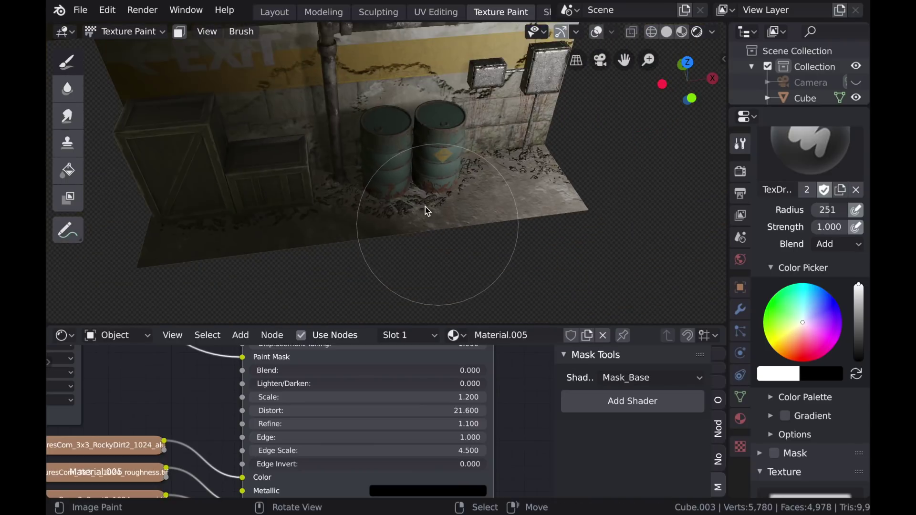
{"action": "middle_click_drag", "start_coordinate": [425, 208], "coordinate": [444, 243]}
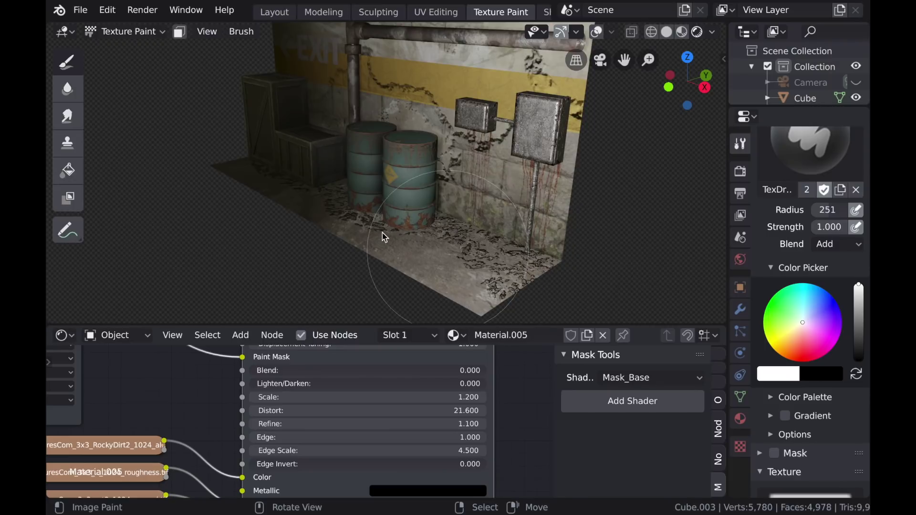
{"action": "middle_click_drag", "start_coordinate": [385, 237], "coordinate": [411, 231]}
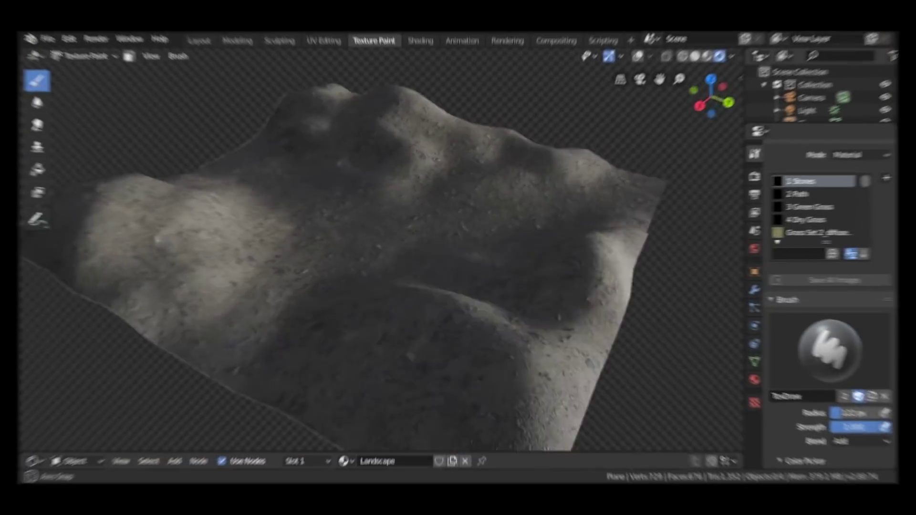
Set the brush radius to 70 px and paint the 1 Stones mask along the landscape's branching valley
{"action": "middle_click_drag", "start_coordinate": [477, 238], "coordinate": [348, 235]}
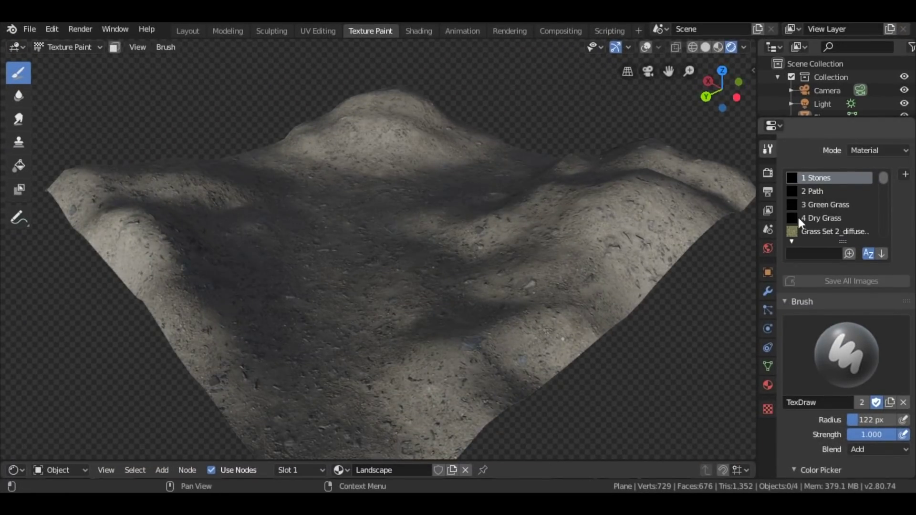
{"action": "middle_click_drag", "start_coordinate": [425, 191], "coordinate": [421, 251]}
{"action": "scroll", "coordinate": [421, 252], "scroll_direction": "down", "scroll_amount": 3}
{"action": "key", "text": "f"}
{"action": "left_click", "coordinate": [412, 316]}
{"action": "middle_click_drag", "start_coordinate": [413, 315], "coordinate": [424, 333], "text": "shift"}
{"action": "mouse_move", "coordinate": [380, 412]}
{"action": "left_mouse_down"}
{"action": "mouse_move", "coordinate": [378, 239]}
{"action": "mouse_move", "coordinate": [395, 203]}
{"action": "mouse_move", "coordinate": [494, 155]}
{"action": "left_mouse_up"}
{"action": "middle_click_drag", "start_coordinate": [540, 281], "coordinate": [440, 240]}
{"action": "scroll", "coordinate": [440, 240], "scroll_direction": "up", "scroll_amount": 4}
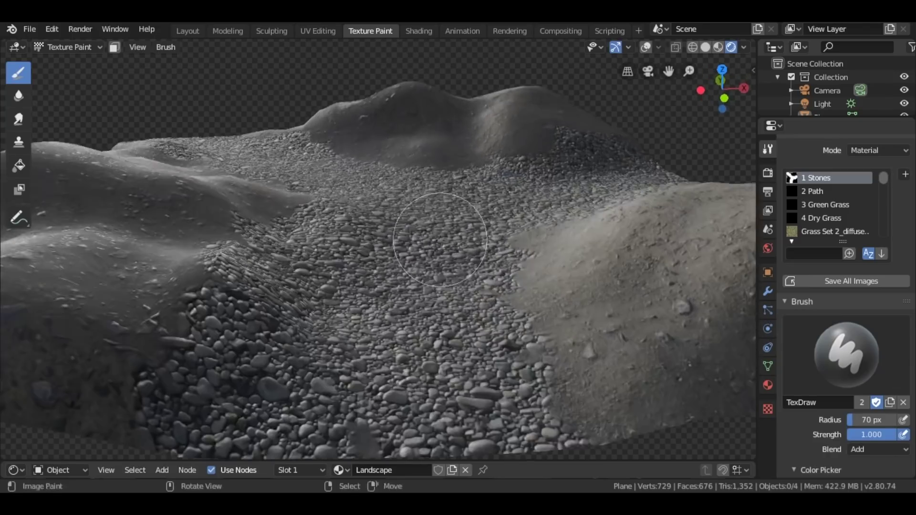
Switch to the 2 Path mask and paint a dirt path along the middle of the stony valley with a resized brush
{"action": "middle_click_drag", "start_coordinate": [589, 287], "coordinate": [344, 291]}
{"action": "left_click", "coordinate": [827, 191]}
{"action": "scroll", "coordinate": [367, 250], "scroll_direction": "down", "scroll_amount": 4}
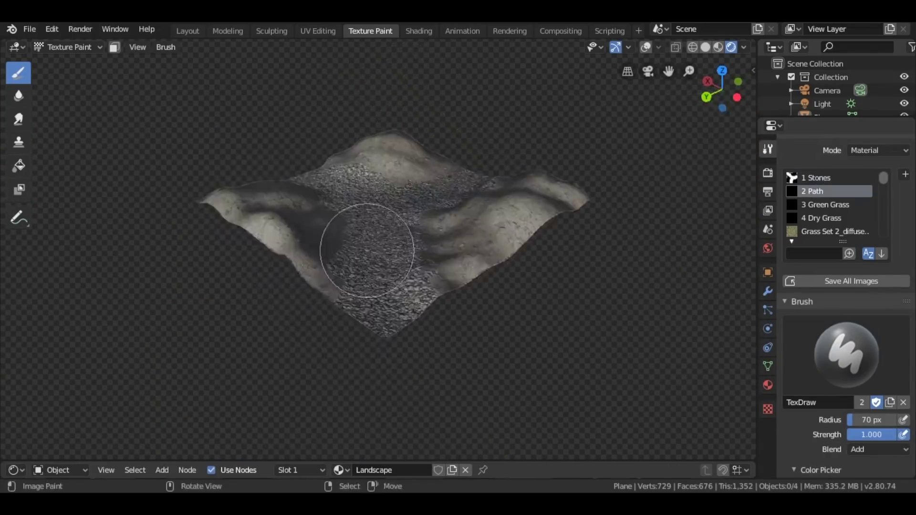
{"action": "middle_click_drag", "start_coordinate": [367, 250], "coordinate": [372, 350]}
{"action": "key", "text": "f"}
{"action": "left_click", "coordinate": [404, 377]}
{"action": "mouse_move", "coordinate": [389, 313]}
{"action": "left_mouse_down"}
{"action": "mouse_move", "coordinate": [382, 194]}
{"action": "mouse_move", "coordinate": [496, 138]}
{"action": "left_mouse_up"}
{"action": "scroll", "coordinate": [494, 267], "scroll_direction": "up", "scroll_amount": 2}
{"action": "mouse_move", "coordinate": [494, 267]}
{"action": "middle_mouse_down"}
{"action": "mouse_move", "coordinate": [485, 272]}
{"action": "mouse_move", "coordinate": [367, 221]}
{"action": "mouse_move", "coordinate": [396, 238]}
{"action": "middle_mouse_up"}
{"action": "scroll", "coordinate": [367, 221], "scroll_direction": "up", "scroll_amount": 3}
Switch to the 3 Green Grass mask, set the brush radius to 57 px and paint grass over the hills beside the path
{"action": "left_click", "coordinate": [828, 205]}
{"action": "scroll", "coordinate": [367, 267], "scroll_direction": "down", "scroll_amount": 4}
{"action": "middle_click_drag", "start_coordinate": [366, 268], "coordinate": [366, 346]}
{"action": "key", "text": "f"}
{"action": "left_click", "coordinate": [490, 366]}
{"action": "left_click_drag", "start_coordinate": [486, 364], "coordinate": [482, 306]}
{"action": "middle_click_drag", "start_coordinate": [238, 394], "coordinate": [276, 390], "text": "shift"}
{"action": "middle_click_drag", "start_coordinate": [279, 273], "coordinate": [270, 346], "text": "shift"}
{"action": "mouse_move", "coordinate": [281, 339]}
{"action": "left_mouse_down"}
{"action": "mouse_move", "coordinate": [296, 325]}
{"action": "mouse_move", "coordinate": [287, 401]}
{"action": "left_mouse_up"}
{"action": "middle_click_drag", "start_coordinate": [287, 400], "coordinate": [320, 375], "text": "shift"}
{"action": "left_click_drag", "start_coordinate": [506, 148], "coordinate": [552, 149]}
{"action": "mouse_move", "coordinate": [456, 169]}
{"action": "middle_mouse_down"}
{"action": "mouse_move", "coordinate": [378, 215]}
{"action": "mouse_move", "coordinate": [582, 245]}
{"action": "mouse_move", "coordinate": [447, 298]}
{"action": "mouse_move", "coordinate": [460, 292]}
{"action": "middle_mouse_up"}
Switch to the 4 Dry Grass mask, set the brush radius to 48 px and paint dry patches on the grassy hills
{"action": "left_click", "coordinate": [821, 218]}
{"action": "middle_click_drag", "start_coordinate": [515, 229], "coordinate": [496, 310]}
{"action": "middle_click_drag", "start_coordinate": [444, 287], "coordinate": [395, 271], "text": "shift"}
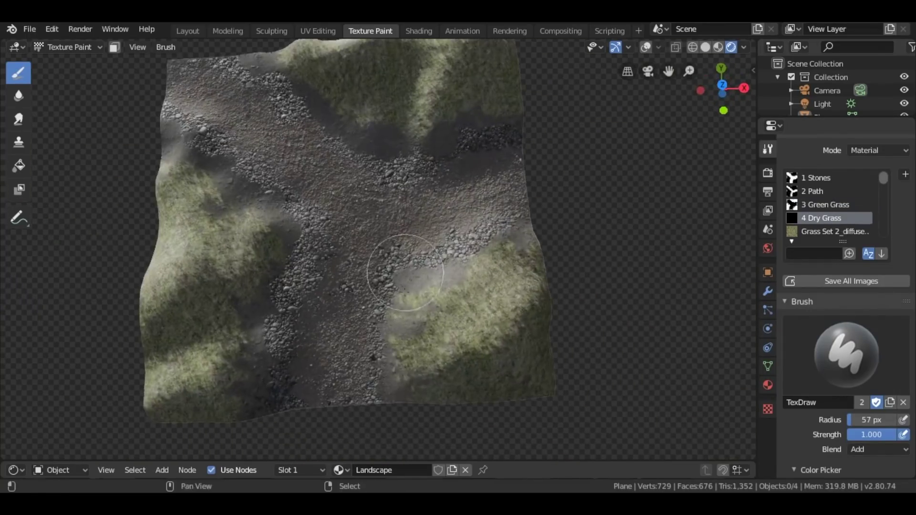
{"action": "key", "text": "f"}
{"action": "left_click", "coordinate": [396, 375]}
{"action": "left_click_drag", "start_coordinate": [395, 380], "coordinate": [410, 388]}
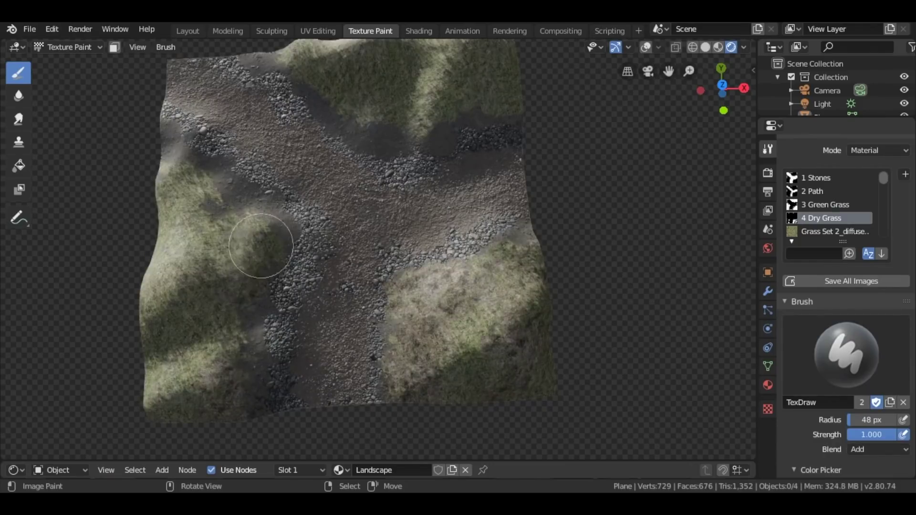
{"action": "mouse_move", "coordinate": [255, 245]}
{"action": "middle_mouse_down"}
{"action": "mouse_move", "coordinate": [241, 351]}
{"action": "mouse_move", "coordinate": [377, 420]}
{"action": "middle_mouse_up"}
{"action": "middle_click_drag", "start_coordinate": [296, 267], "coordinate": [398, 295], "text": "shift"}
{"action": "left_click_drag", "start_coordinate": [406, 225], "coordinate": [382, 288]}
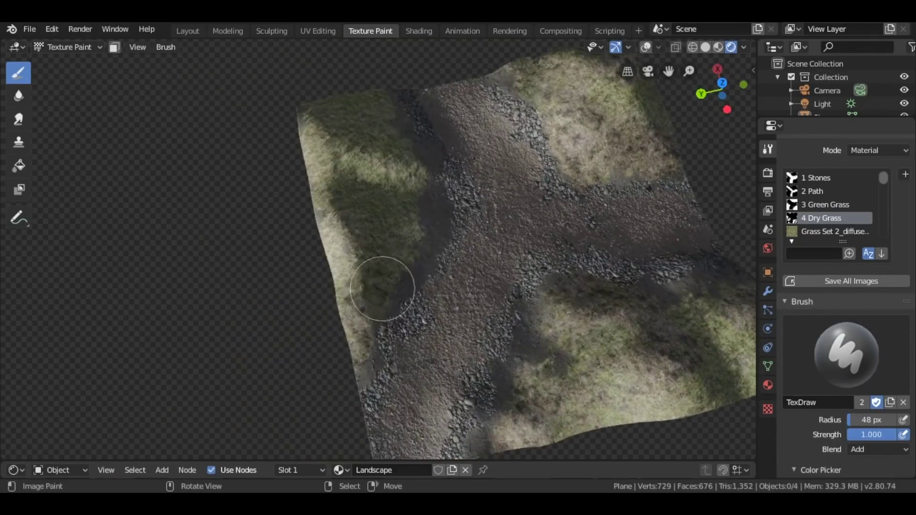
{"action": "scroll", "coordinate": [382, 288], "scroll_direction": "up", "scroll_amount": 2}
{"action": "mouse_move", "coordinate": [382, 239]}
{"action": "middle_mouse_down", "text": "shift"}
{"action": "mouse_move", "coordinate": [398, 274]}
{"action": "mouse_move", "coordinate": [321, 238]}
{"action": "mouse_move", "coordinate": [319, 258]}
{"action": "mouse_move", "coordinate": [392, 172]}
{"action": "mouse_move", "coordinate": [401, 190]}
{"action": "middle_mouse_up", "text": "shift"}
{"action": "scroll", "coordinate": [321, 200], "scroll_direction": "down", "scroll_amount": 3}
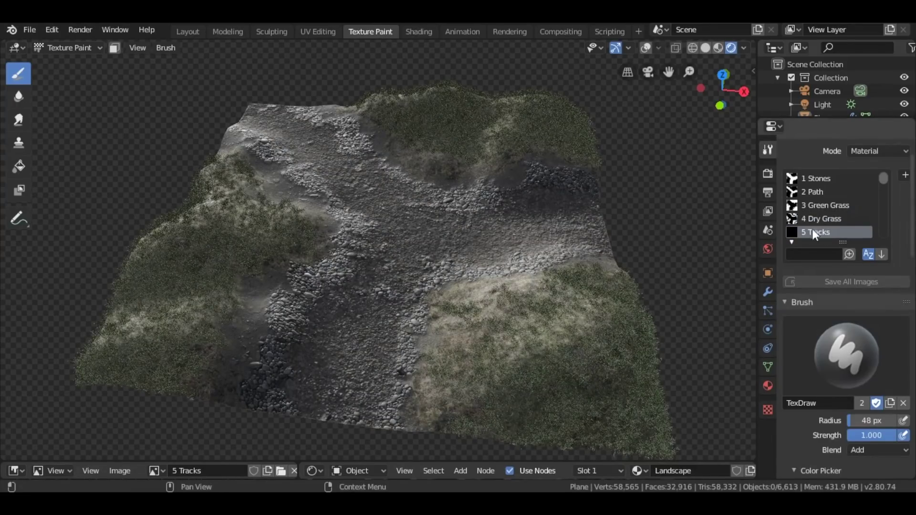
Turn off Random and enable Rake for the brush's tyre-tread texture, with the 5 Tracks mask active
{"action": "scroll", "coordinate": [866, 401], "scroll_direction": "down", "scroll_amount": 8}
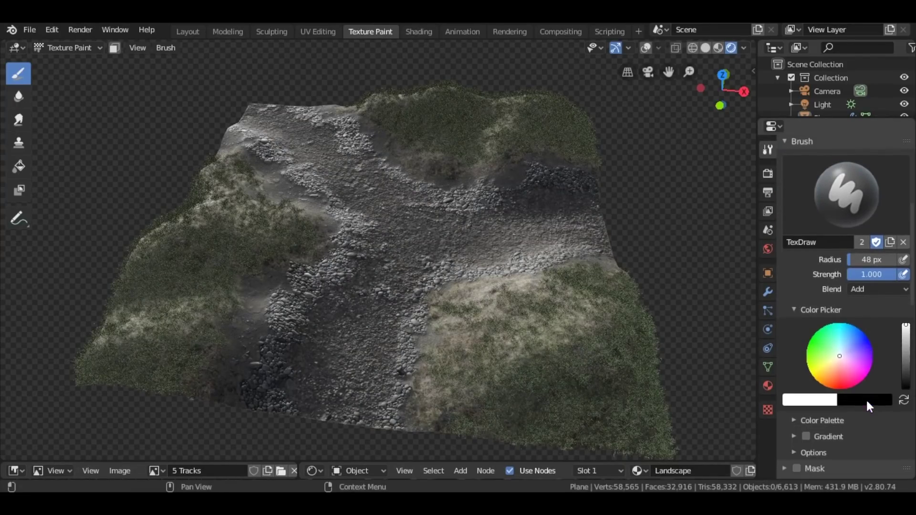
{"action": "scroll", "coordinate": [865, 399], "scroll_direction": "down", "scroll_amount": 8}
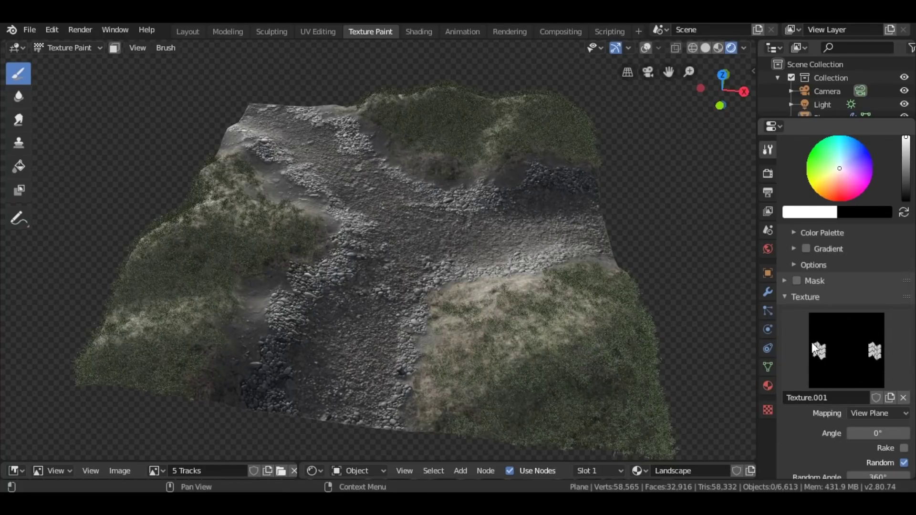
{"action": "scroll", "coordinate": [830, 365], "scroll_direction": "down", "scroll_amount": 4}
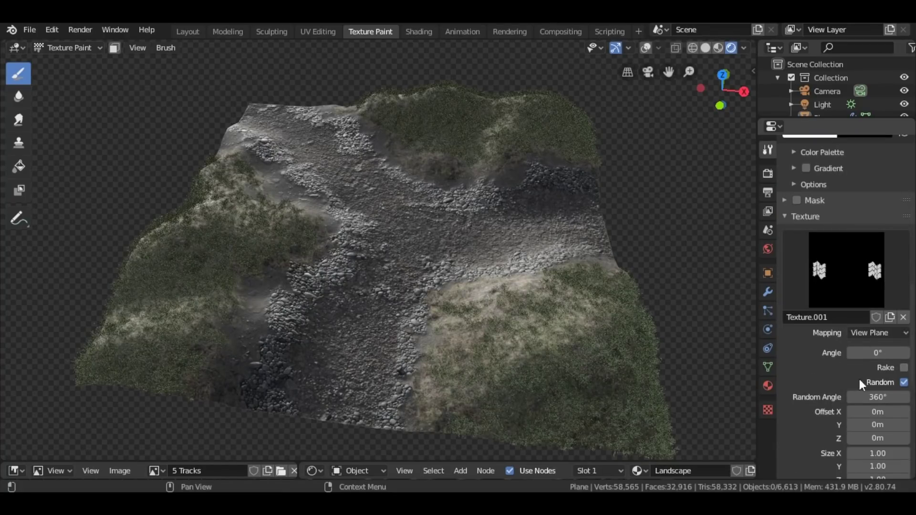
{"action": "left_click", "coordinate": [904, 382]}
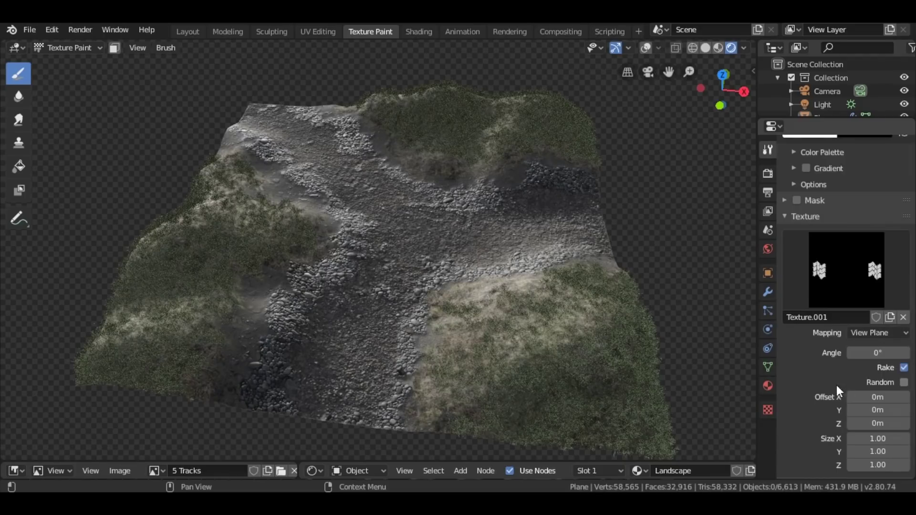
In top view, paint curving tyre tracks on the 5 Tracks mask along the path from its lower end to the right-hand branch
{"action": "key", "text": "KP_7"}
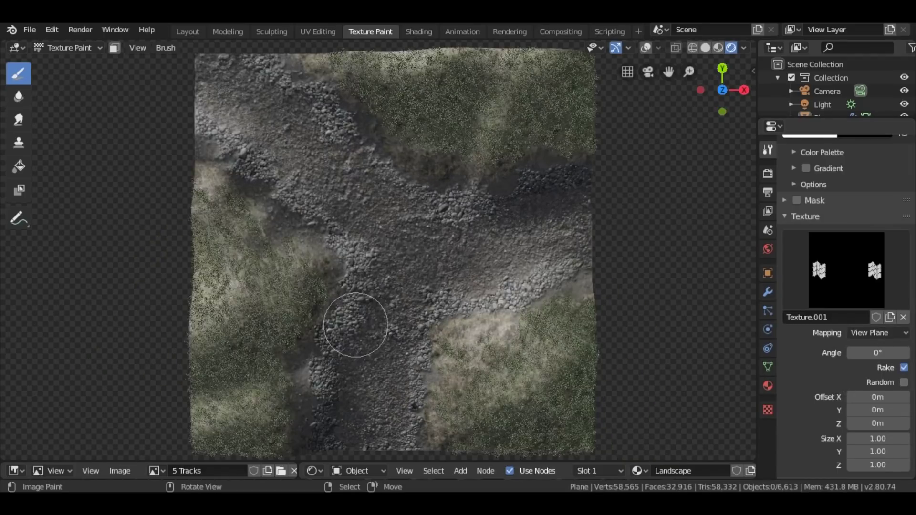
{"action": "middle_click_drag", "start_coordinate": [356, 313], "coordinate": [355, 303], "text": "shift"}
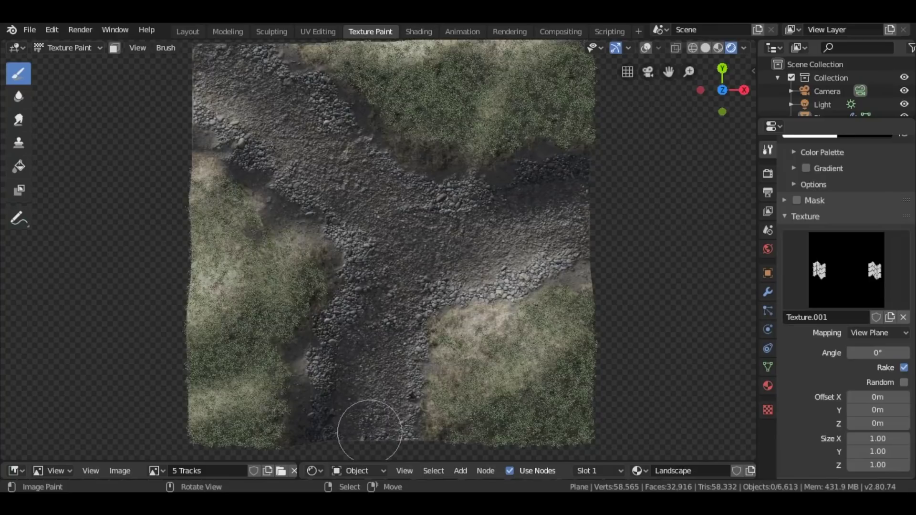
{"action": "mouse_move", "coordinate": [373, 401]}
{"action": "left_mouse_down"}
{"action": "mouse_move", "coordinate": [388, 310]}
{"action": "mouse_move", "coordinate": [443, 257]}
{"action": "left_mouse_up"}
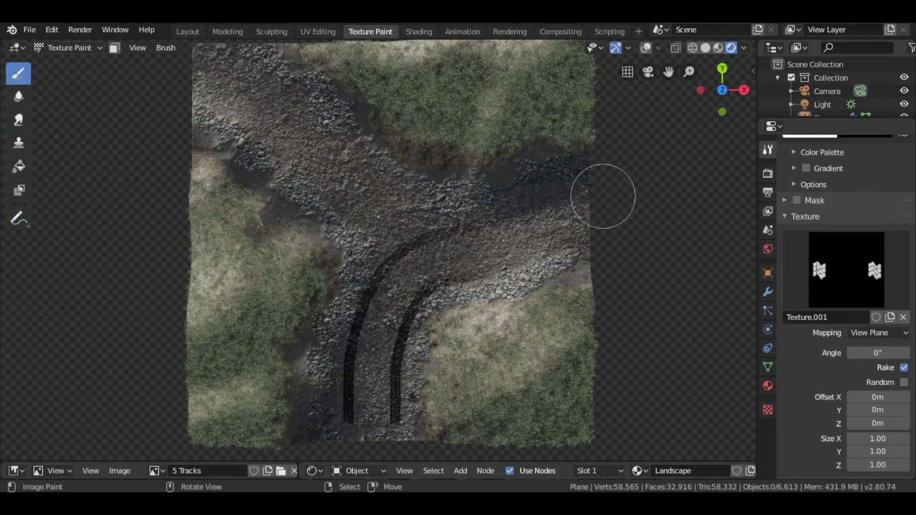
{"action": "left_click_drag", "start_coordinate": [604, 196], "coordinate": [635, 163]}
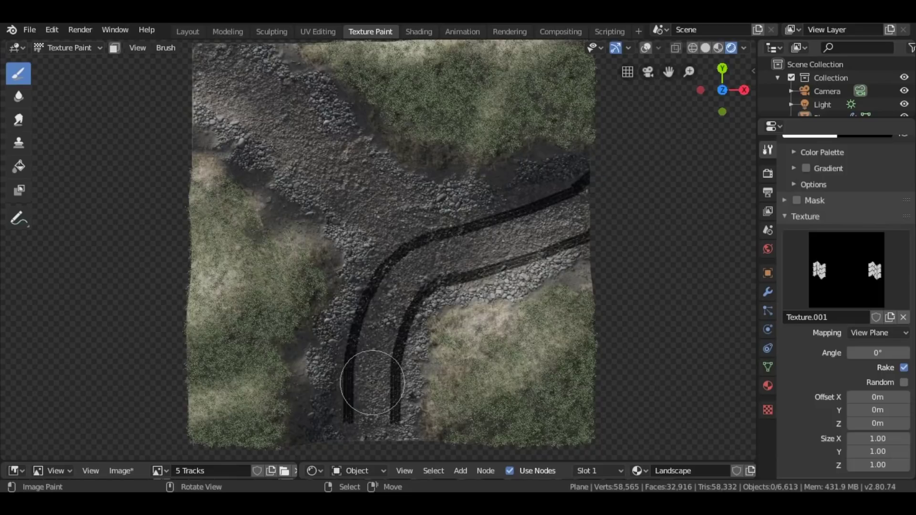
Examine the tread pattern of the painted tyre tracks up close along the bend and the right-hand branch
{"action": "scroll", "coordinate": [372, 382], "scroll_direction": "up", "scroll_amount": 10}
{"action": "scroll", "coordinate": [486, 355], "scroll_direction": "down", "scroll_amount": 2}
{"action": "middle_click_drag", "start_coordinate": [536, 350], "coordinate": [268, 400], "text": "shift"}
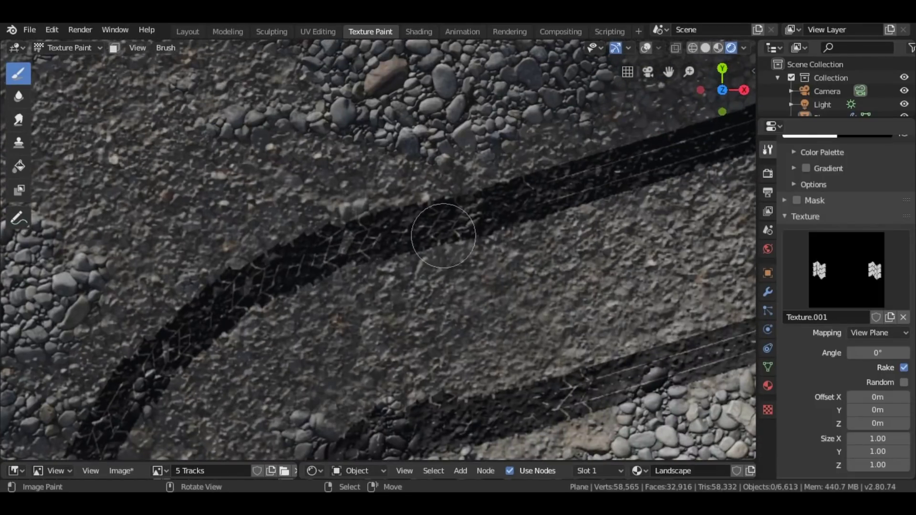
{"action": "middle_click_drag", "start_coordinate": [641, 213], "coordinate": [410, 322], "text": "shift"}
{"action": "scroll", "coordinate": [415, 318], "scroll_direction": "down", "scroll_amount": 4}
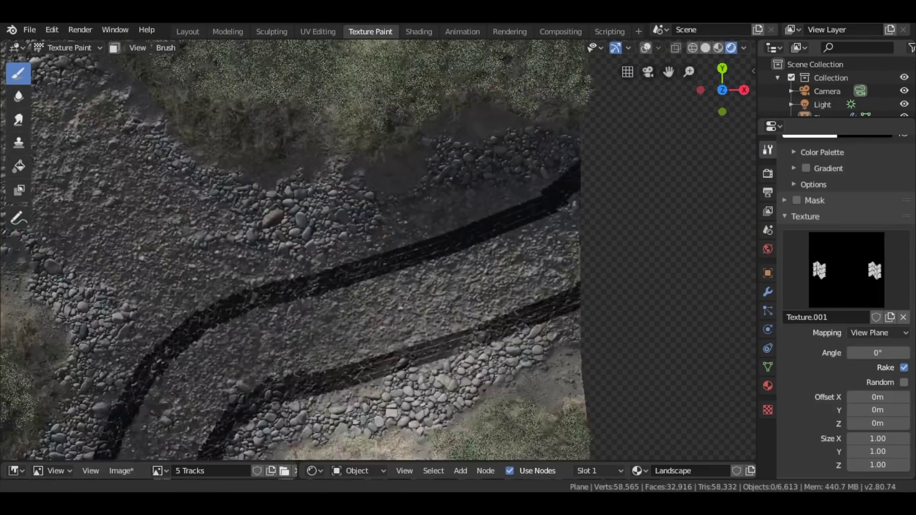
{"action": "middle_click_drag", "start_coordinate": [493, 256], "coordinate": [491, 252], "text": "shift"}
{"action": "middle_click_drag", "start_coordinate": [204, 384], "coordinate": [379, 278], "text": "shift"}
Set the brush's stroke spacing to 15%
{"action": "scroll", "coordinate": [860, 397], "scroll_direction": "down", "scroll_amount": 10}
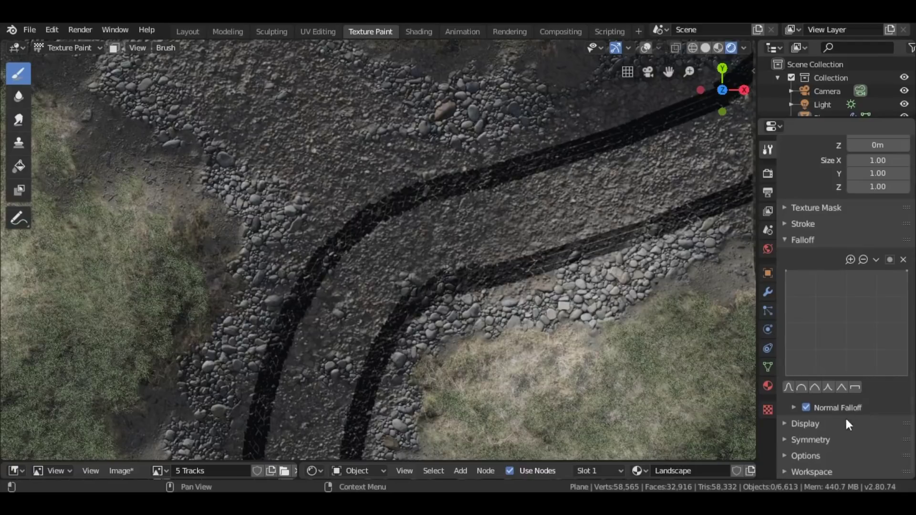
{"action": "left_click", "coordinate": [785, 224]}
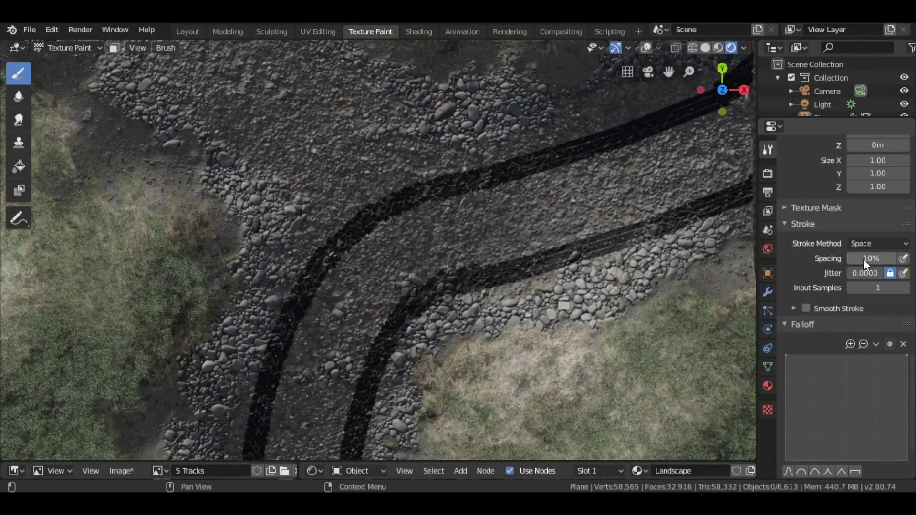
{"action": "key", "text": "Return"}
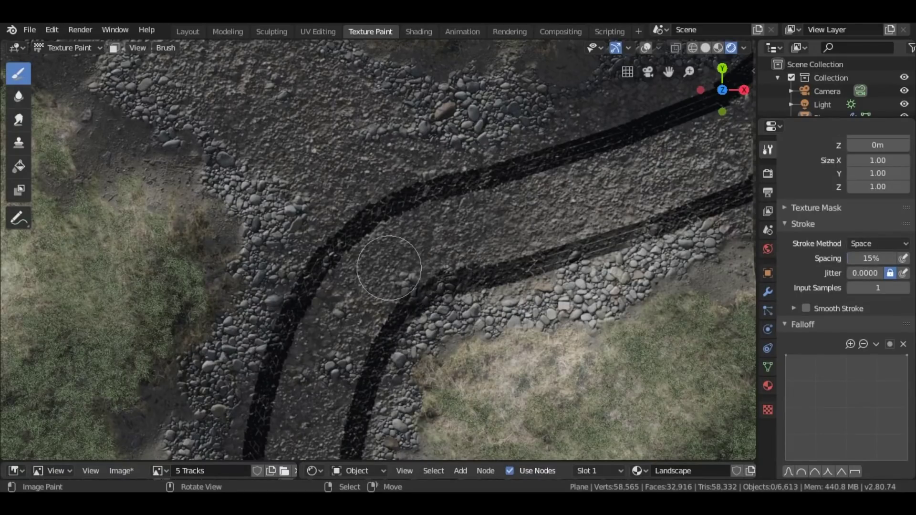
{"action": "scroll", "coordinate": [389, 269], "scroll_direction": "down", "scroll_amount": 8}
{"action": "middle_click_drag", "start_coordinate": [389, 269], "coordinate": [415, 281], "text": "shift"}
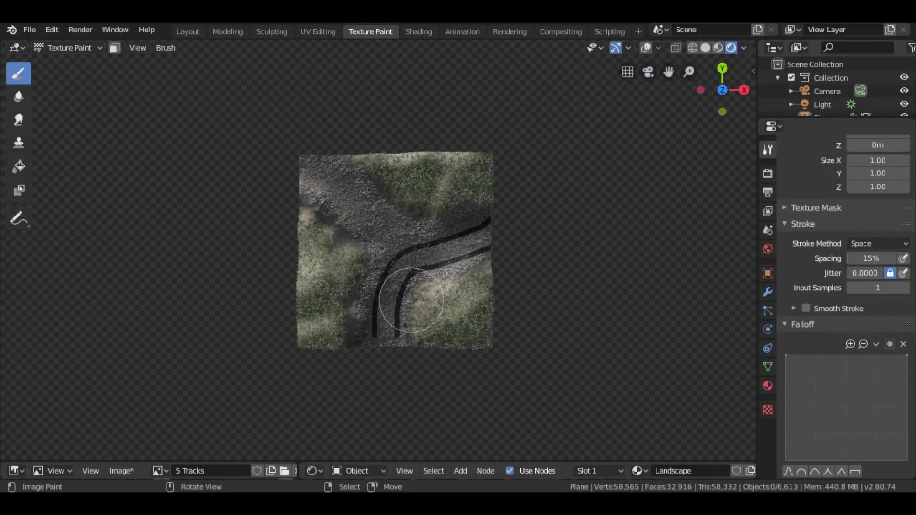
{"action": "scroll", "coordinate": [411, 301], "scroll_direction": "up", "scroll_amount": 3}
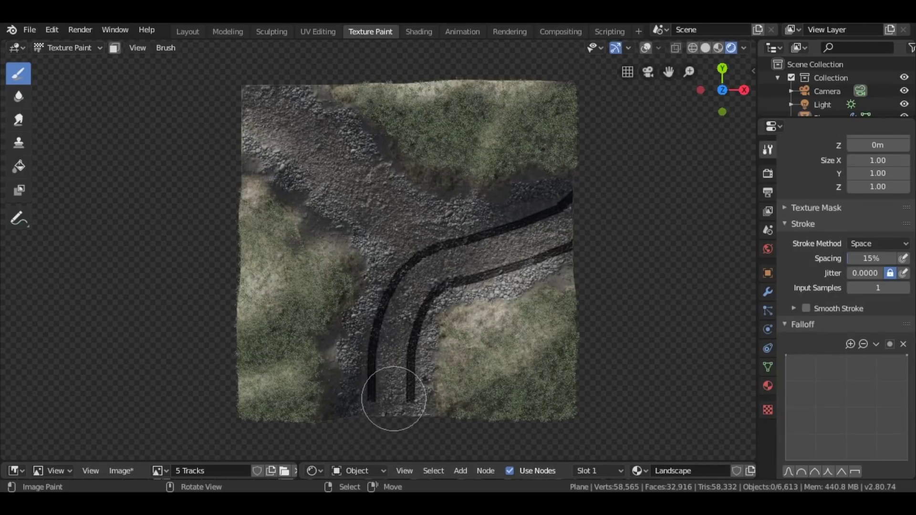
{"action": "left_click_drag", "start_coordinate": [388, 354], "coordinate": [400, 296]}
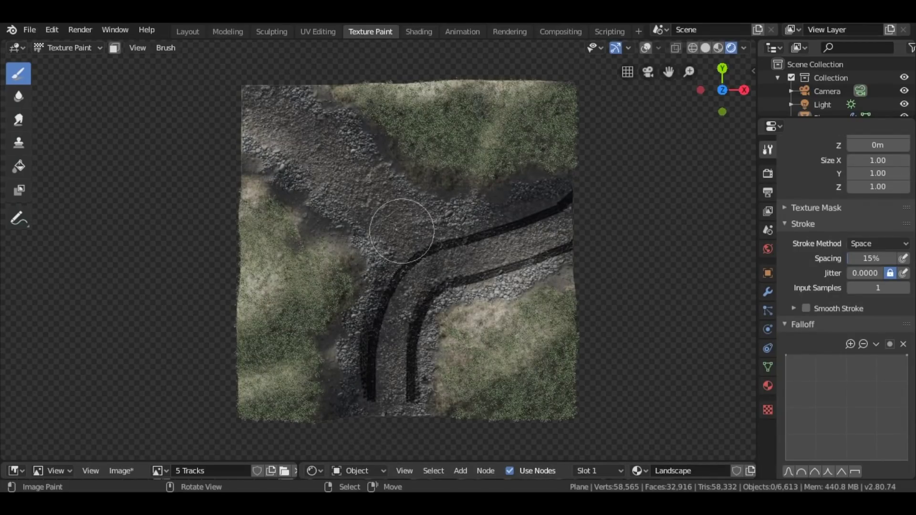
{"action": "left_click_drag", "start_coordinate": [364, 185], "coordinate": [312, 139]}
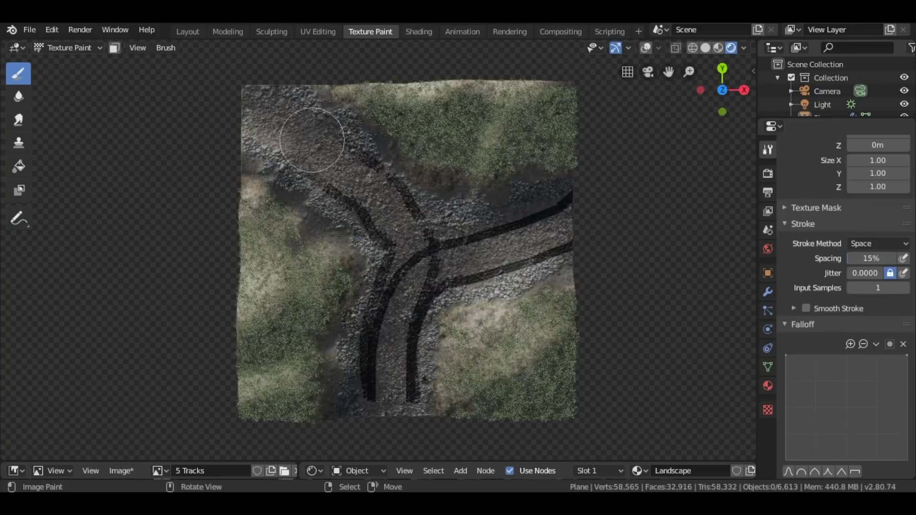
{"action": "left_click_drag", "start_coordinate": [242, 96], "coordinate": [212, 92]}
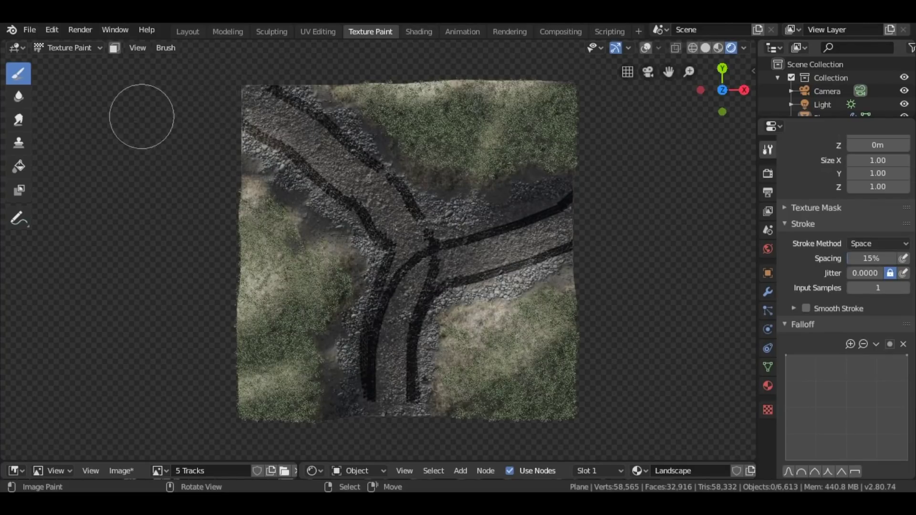
{"action": "key", "text": "ctrl+z"}
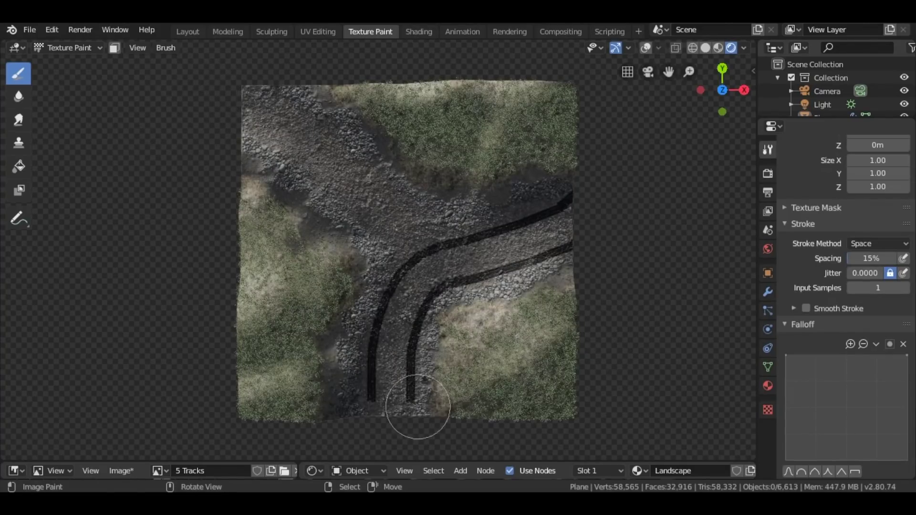
Reduce the brush size and paint a second pair of tyre tracks from the path's lower end to the upper-left branch
{"action": "key", "text": "f"}
{"action": "left_click", "coordinate": [403, 420]}
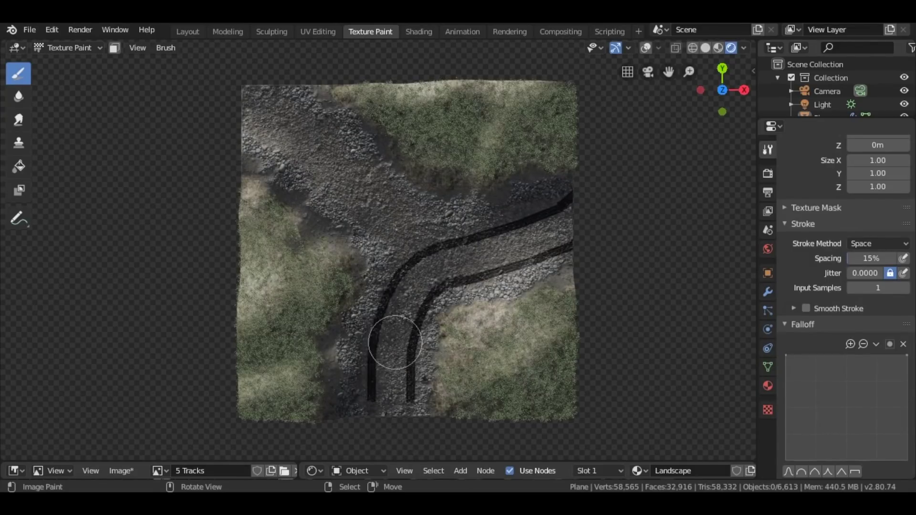
{"action": "left_click_drag", "start_coordinate": [395, 342], "coordinate": [402, 279]}
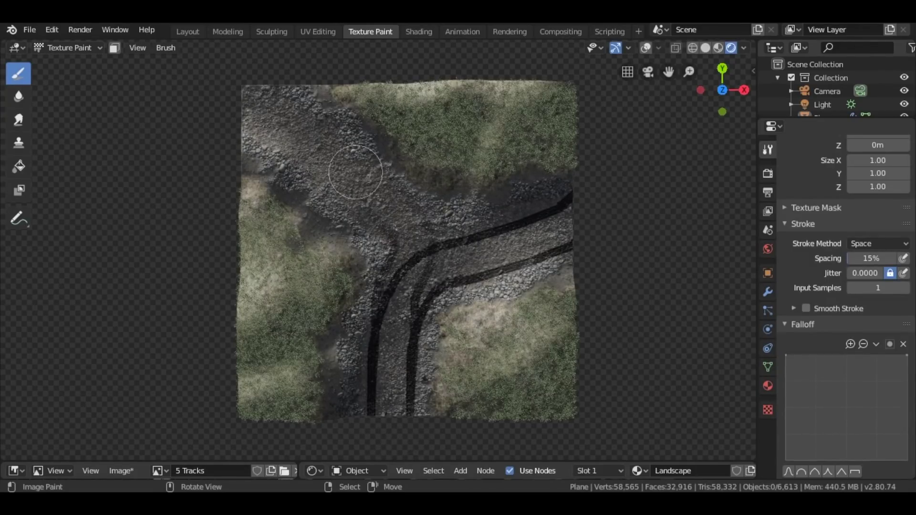
{"action": "mouse_move", "coordinate": [315, 153]}
{"action": "left_mouse_down"}
{"action": "mouse_move", "coordinate": [343, 186]}
{"action": "mouse_move", "coordinate": [233, 85]}
{"action": "left_mouse_up"}
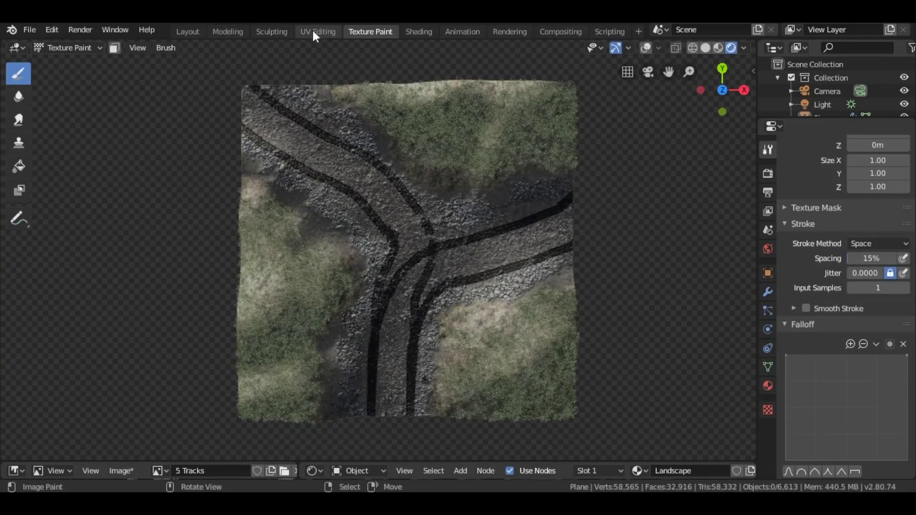
In the Layout workspace, set the Blend of the mask node driven by the 5 Tracks image to 0.542
{"action": "left_click", "coordinate": [186, 31]}
{"action": "middle_click_drag", "start_coordinate": [389, 231], "coordinate": [384, 229]}
{"action": "scroll", "coordinate": [383, 229], "scroll_direction": "up", "scroll_amount": 5}
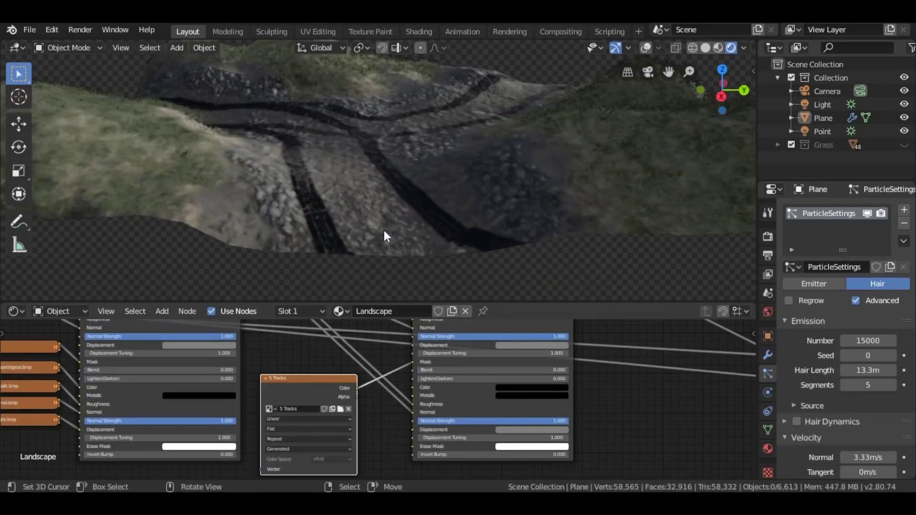
{"action": "middle_click_drag", "start_coordinate": [437, 418], "coordinate": [426, 438]}
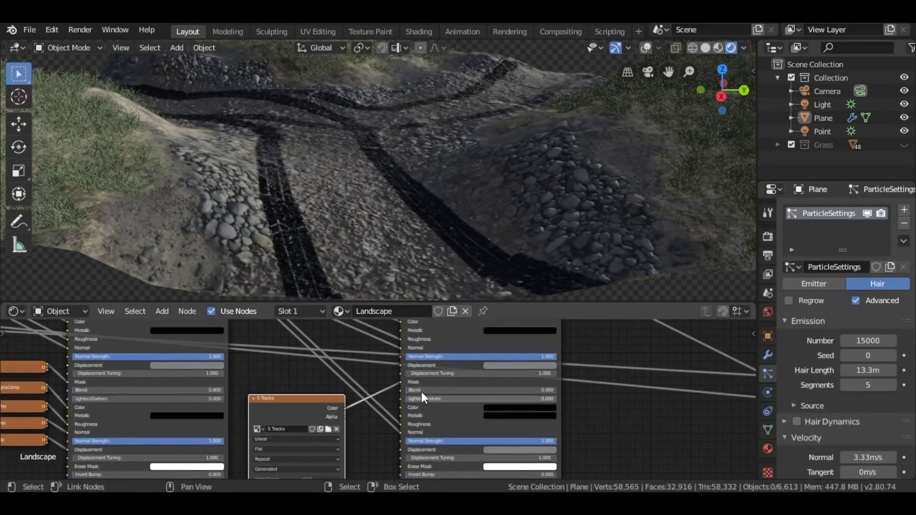
{"action": "left_click_drag", "start_coordinate": [421, 389], "coordinate": [438, 403]}
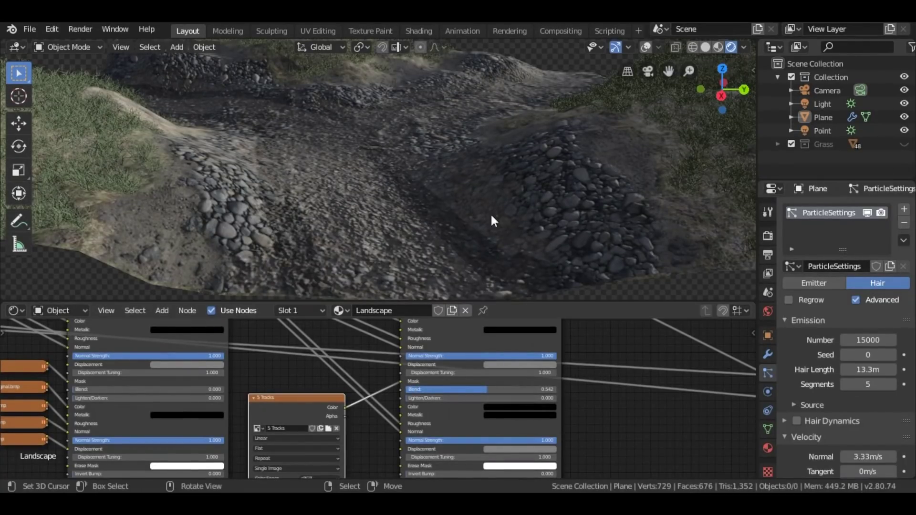
Duplicate the last Bump node in front of the main shader and connect the tracks mask node's Bump output to its Height
{"action": "scroll", "coordinate": [508, 170], "scroll_direction": "down", "scroll_amount": 5}
{"action": "middle_click_drag", "start_coordinate": [496, 208], "coordinate": [549, 287]}
{"action": "scroll", "coordinate": [597, 406], "scroll_direction": "down", "scroll_amount": 3}
{"action": "scroll", "coordinate": [602, 404], "scroll_direction": "down", "scroll_amount": 1}
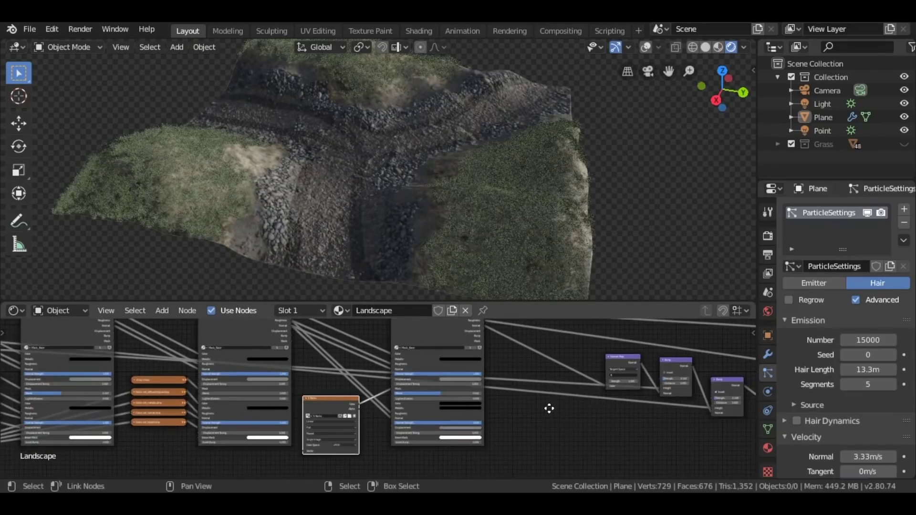
{"action": "middle_click_drag", "start_coordinate": [549, 409], "coordinate": [477, 412]}
{"action": "scroll", "coordinate": [495, 401], "scroll_direction": "up", "scroll_amount": 5}
{"action": "left_click_drag", "start_coordinate": [550, 406], "coordinate": [527, 392]}
{"action": "key", "text": "shift+d"}
{"action": "left_click", "coordinate": [582, 409]}
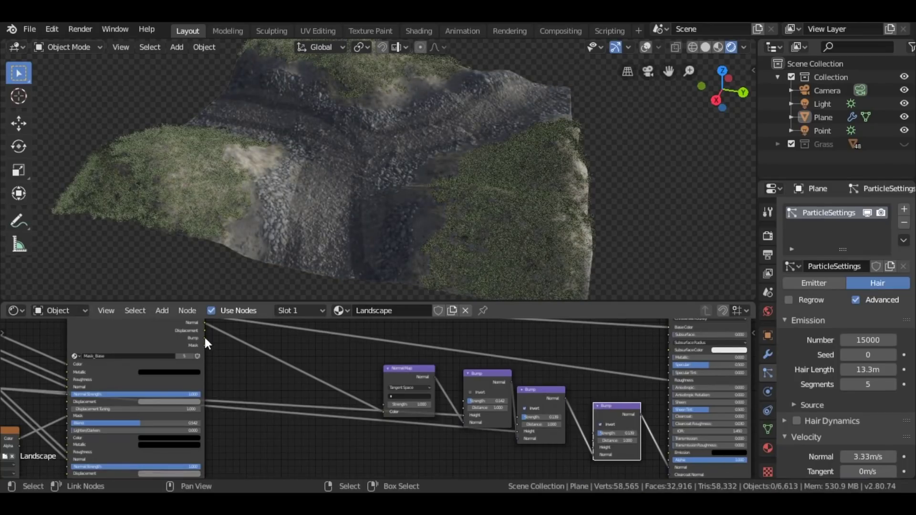
{"action": "left_click_drag", "start_coordinate": [205, 338], "coordinate": [595, 448]}
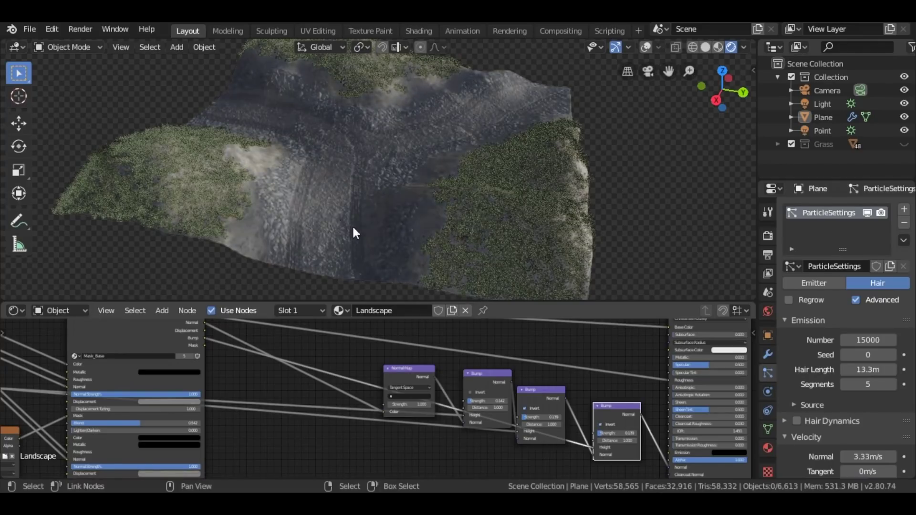
Set the lower Normal Strength of the tracks mask node to 0.318
{"action": "scroll", "coordinate": [359, 233], "scroll_direction": "up", "scroll_amount": 4}
{"action": "middle_click_drag", "start_coordinate": [359, 232], "coordinate": [528, 236]}
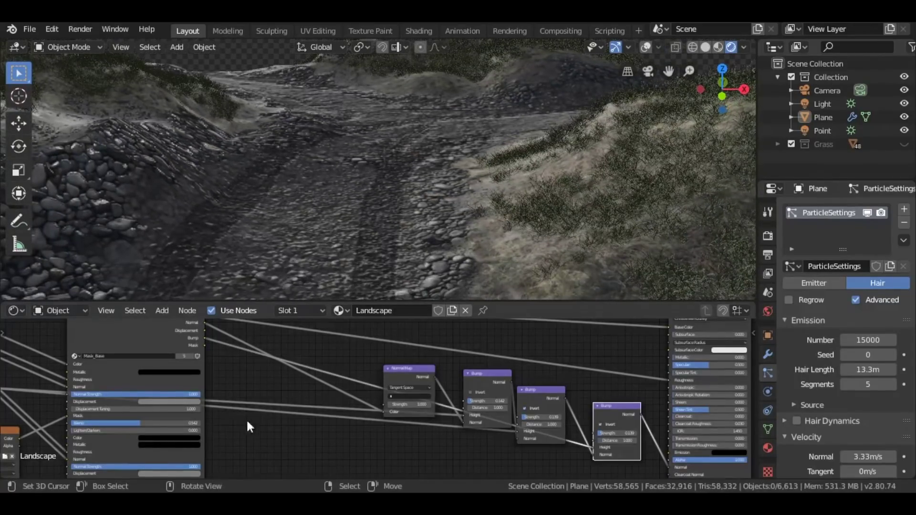
{"action": "scroll", "coordinate": [246, 419], "scroll_direction": "up", "scroll_amount": 4}
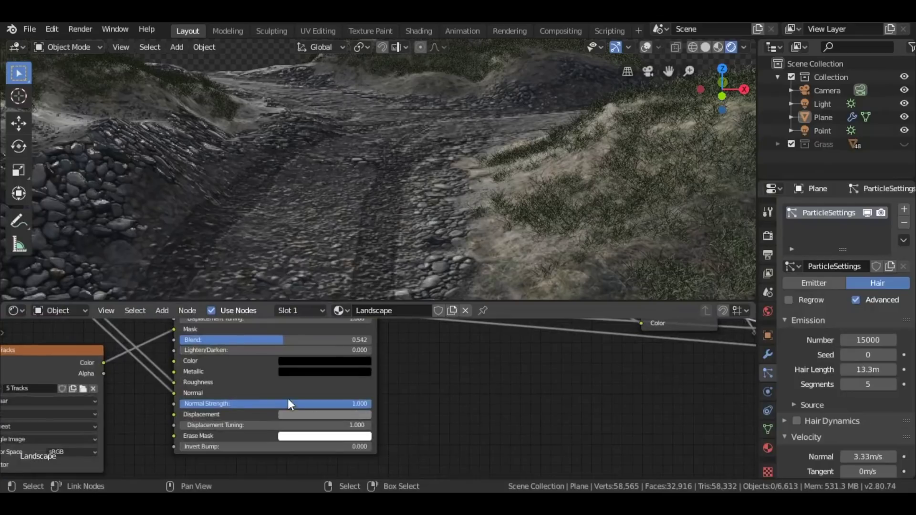
{"action": "scroll", "coordinate": [288, 399], "scroll_direction": "down", "scroll_amount": 2}
{"action": "middle_click_drag", "start_coordinate": [254, 370], "coordinate": [316, 396]}
{"action": "scroll", "coordinate": [347, 431], "scroll_direction": "up", "scroll_amount": 3}
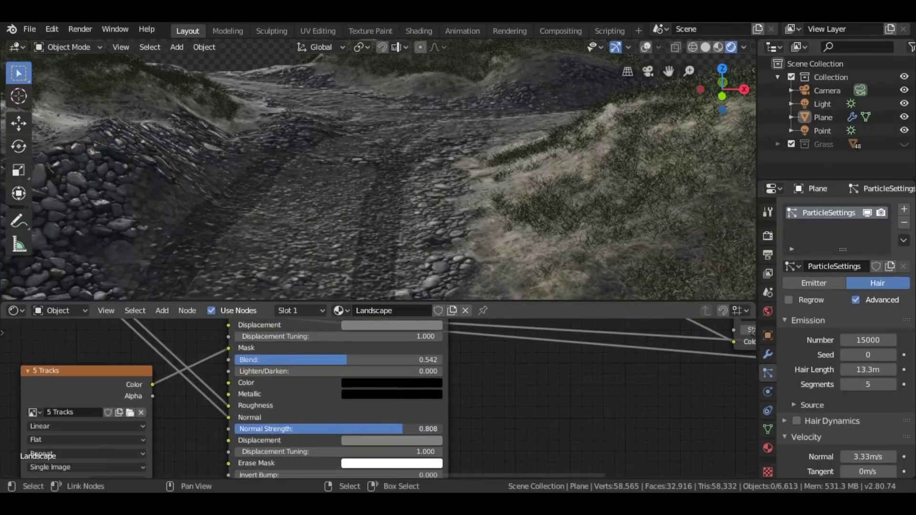
{"action": "left_click_drag", "start_coordinate": [308, 429], "coordinate": [300, 429]}
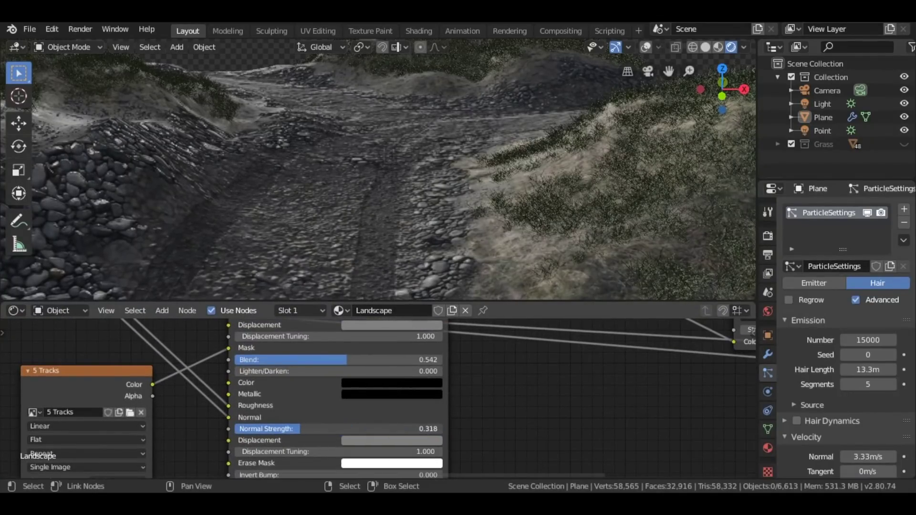
Paint puddles on the 6 Puddles mask along the left-hand branch and the lower stretch of the path
{"action": "middle_click_drag", "start_coordinate": [379, 206], "coordinate": [397, 257]}
{"action": "scroll", "coordinate": [453, 190], "scroll_direction": "up", "scroll_amount": 3}
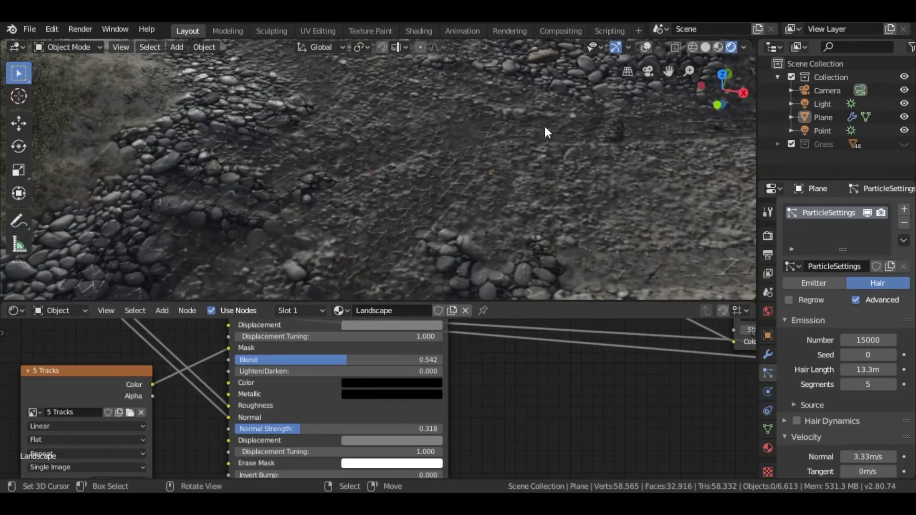
{"action": "scroll", "coordinate": [622, 230], "scroll_direction": "down", "scroll_amount": 8}
{"action": "middle_click_drag", "start_coordinate": [489, 231], "coordinate": [431, 237]}
{"action": "scroll", "coordinate": [432, 233], "scroll_direction": "up", "scroll_amount": 3}
{"action": "scroll", "coordinate": [431, 222], "scroll_direction": "up", "scroll_amount": 4}
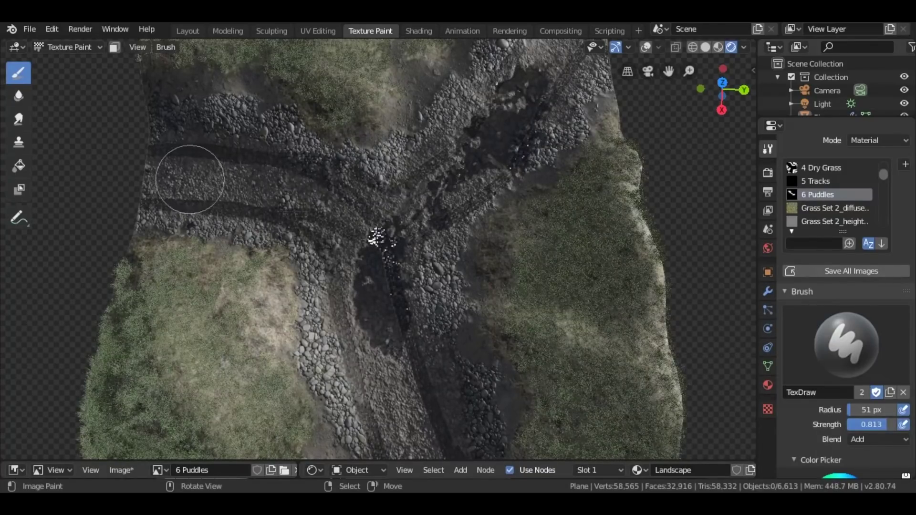
{"action": "left_click_drag", "start_coordinate": [190, 180], "coordinate": [204, 182]}
{"action": "left_click_drag", "start_coordinate": [397, 392], "coordinate": [440, 450]}
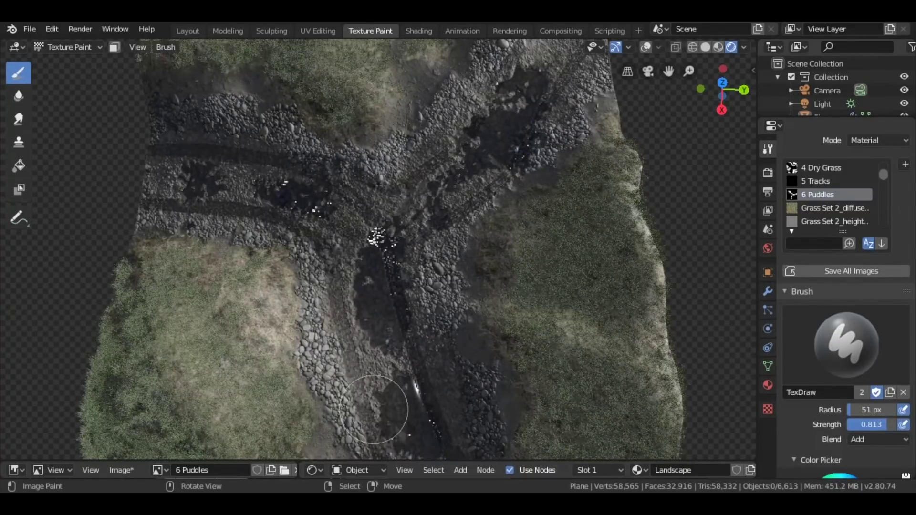
{"action": "middle_click_drag", "start_coordinate": [374, 410], "coordinate": [368, 320]}
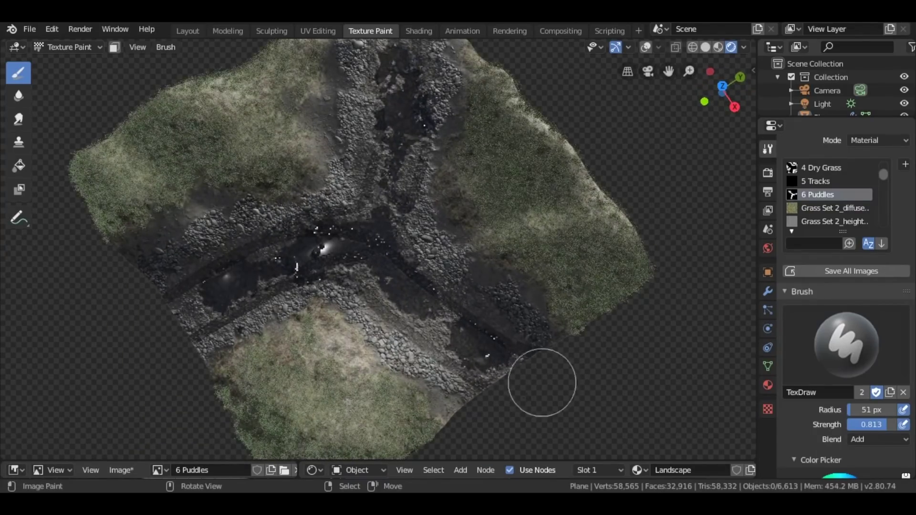
Examine the painted puddles along the path from low angles around the landscape
{"action": "middle_click_drag", "start_coordinate": [497, 396], "coordinate": [415, 294]}
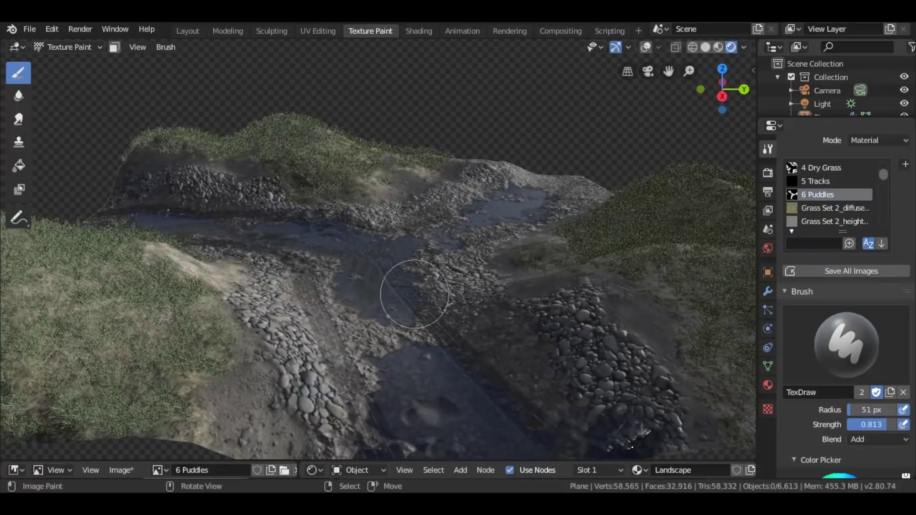
{"action": "middle_click_drag", "start_coordinate": [564, 324], "coordinate": [158, 314]}
{"action": "scroll", "coordinate": [322, 284], "scroll_direction": "down", "scroll_amount": 5}
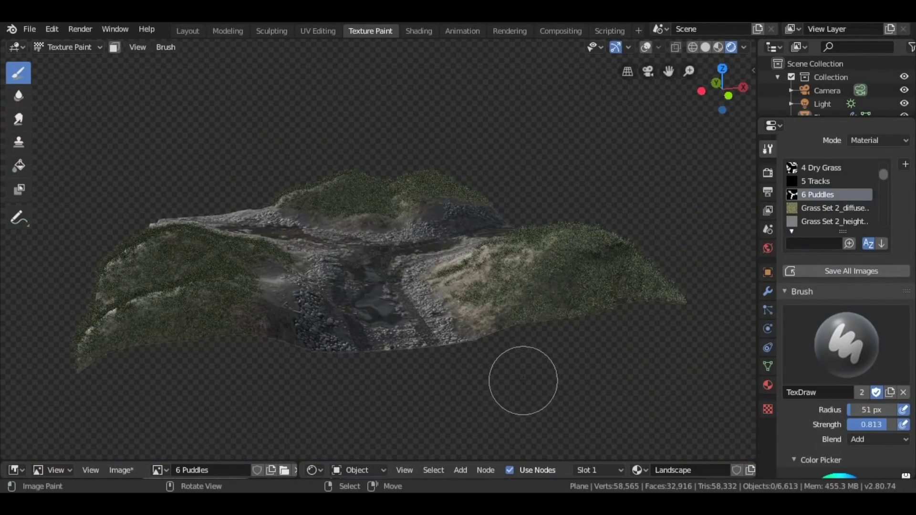